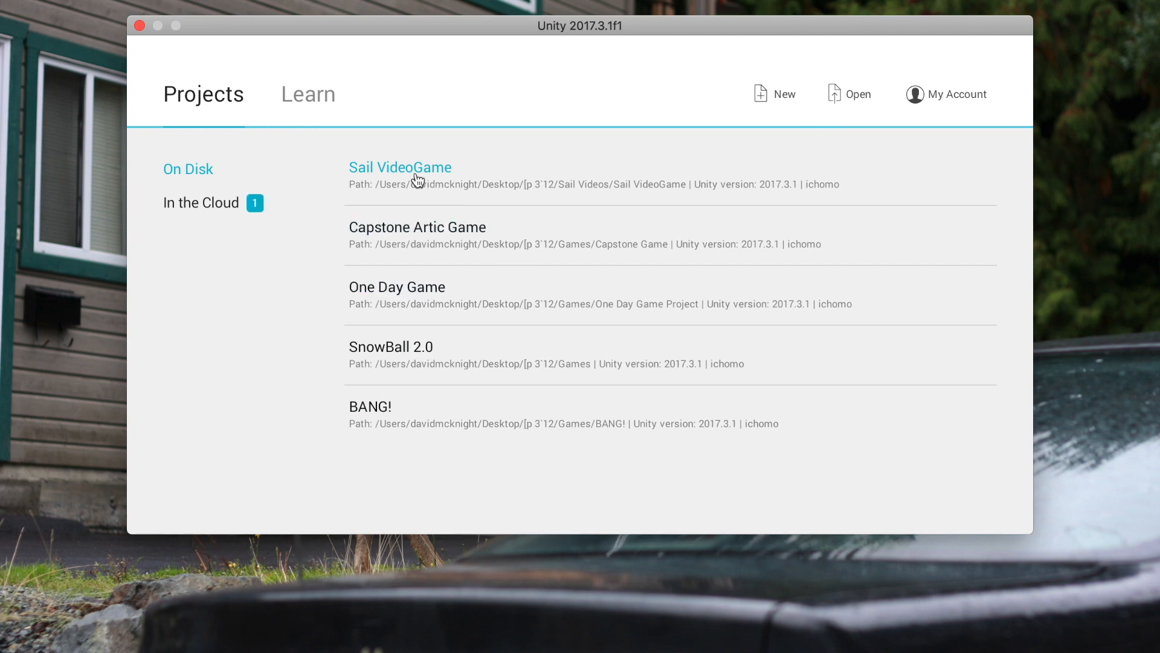
Open the Sail VideoGame project and briefly run the MainWorld scene in play mode
{"action": "left_click", "coordinate": [417, 175]}
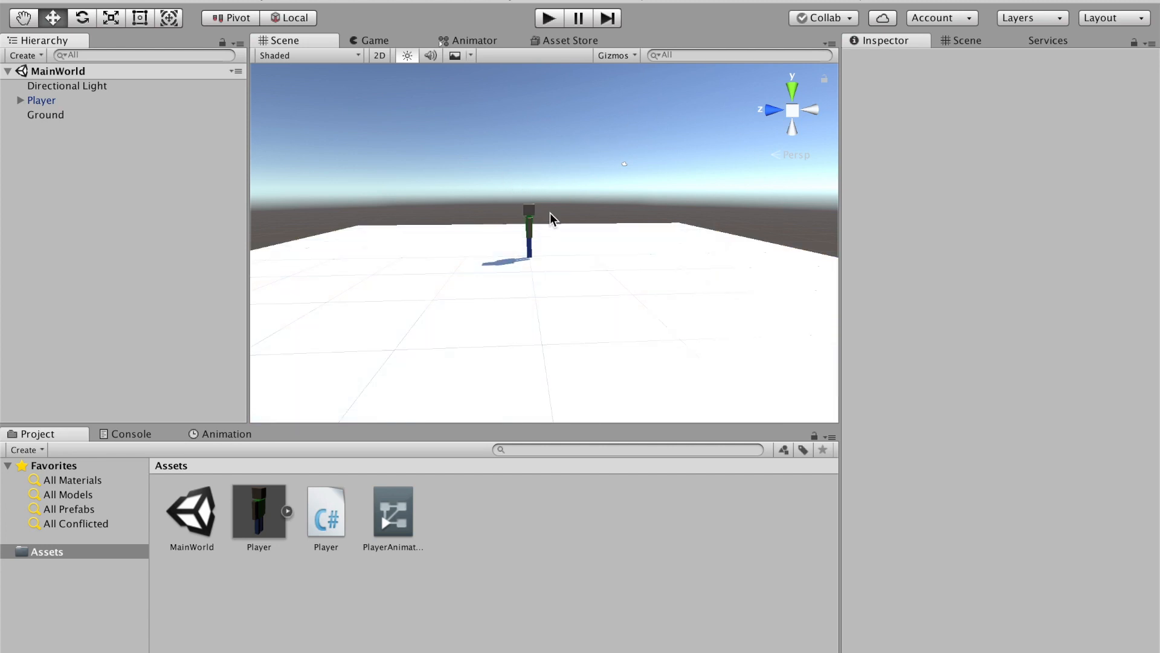
{"action": "left_click_drag", "start_coordinate": [647, 233], "coordinate": [505, 307], "text": "alt"}
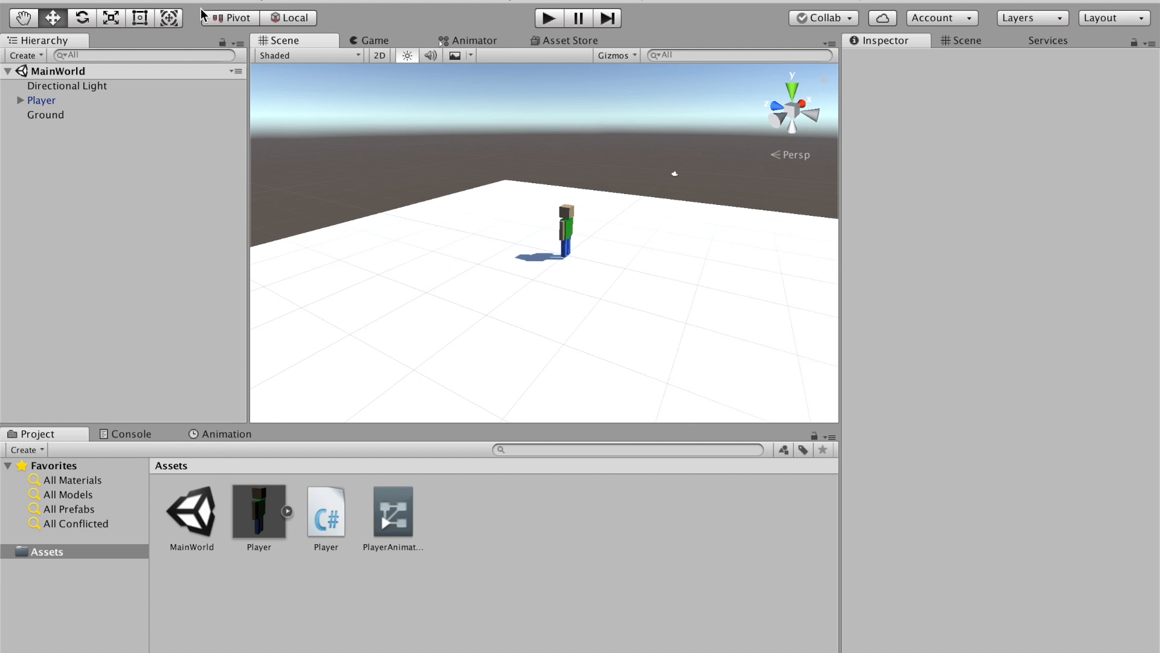
{"action": "scroll", "coordinate": [393, 299], "scroll_direction": "down", "scroll_amount": 5}
{"action": "left_click_drag", "start_coordinate": [404, 306], "coordinate": [451, 316], "text": "alt"}
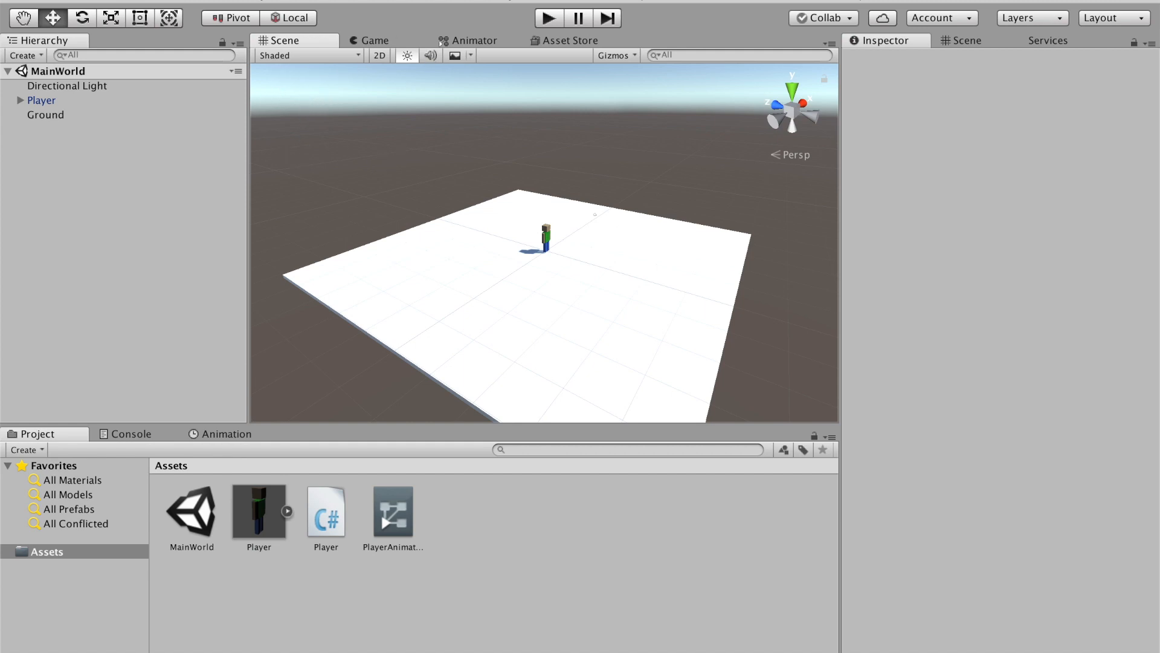
{"action": "left_click", "coordinate": [539, 21]}
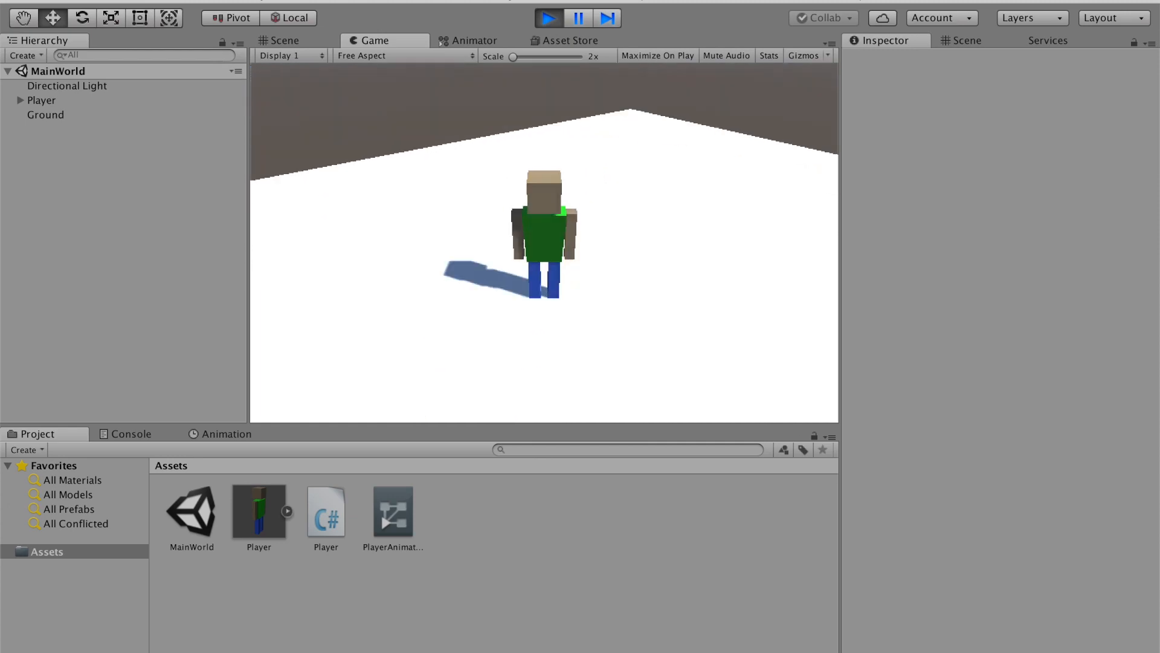
{"action": "left_click", "coordinate": [549, 18]}
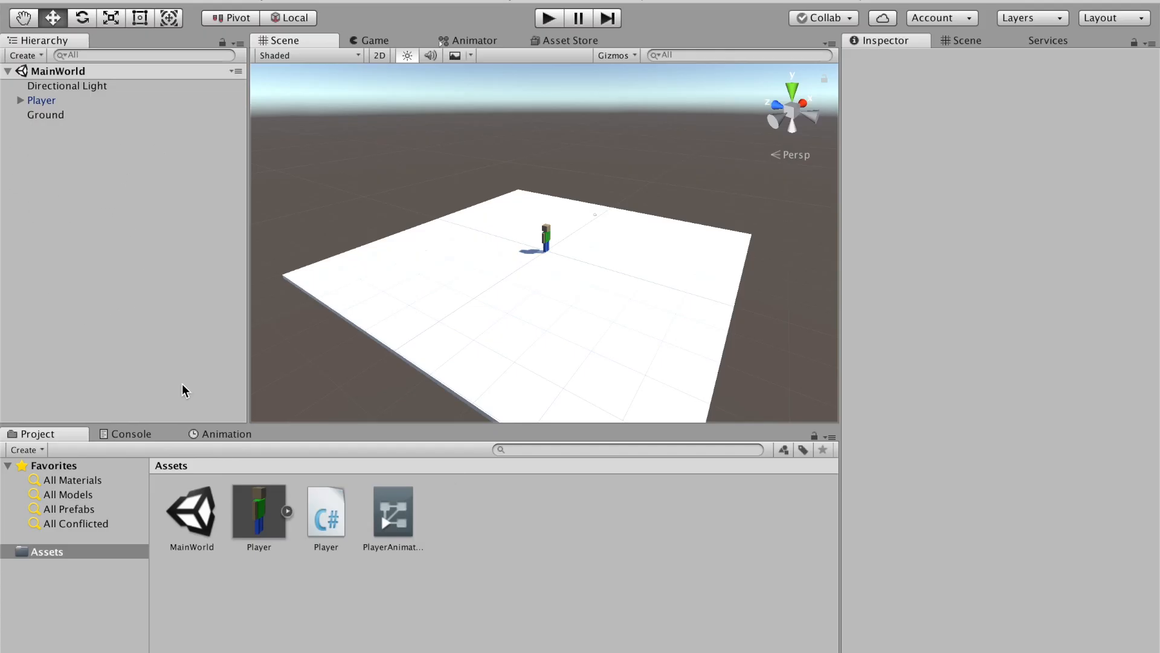
Add a UI Text object to the MainWorld scene
{"action": "right_click", "coordinate": [55, 213]}
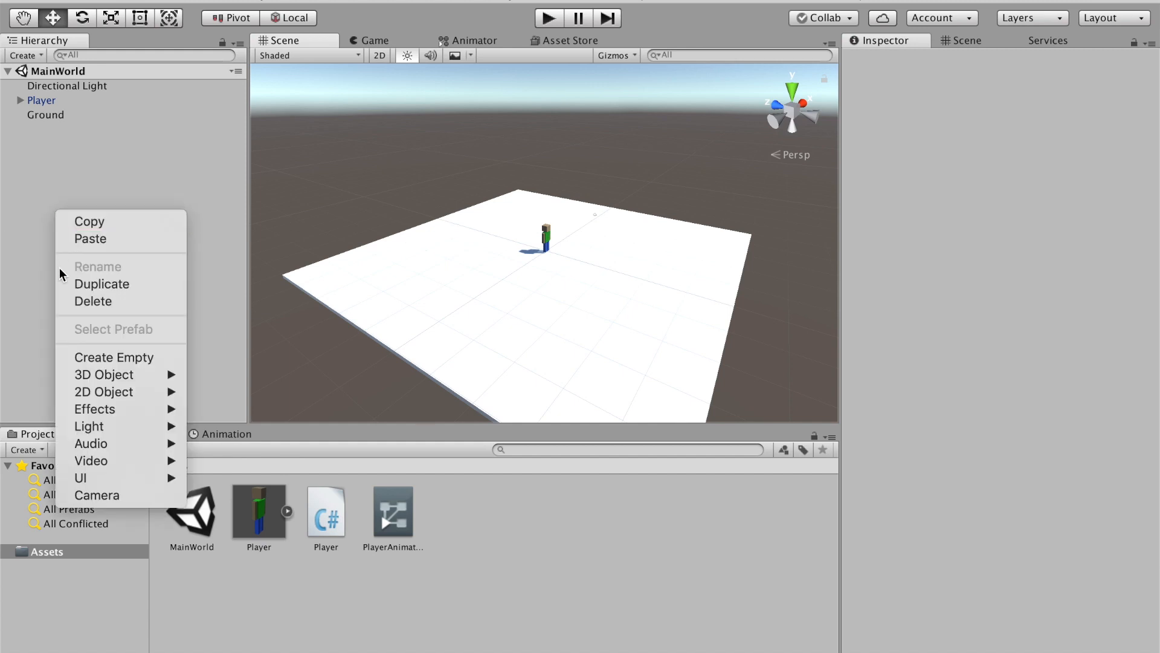
{"action": "mouse_move", "coordinate": [120, 478]}
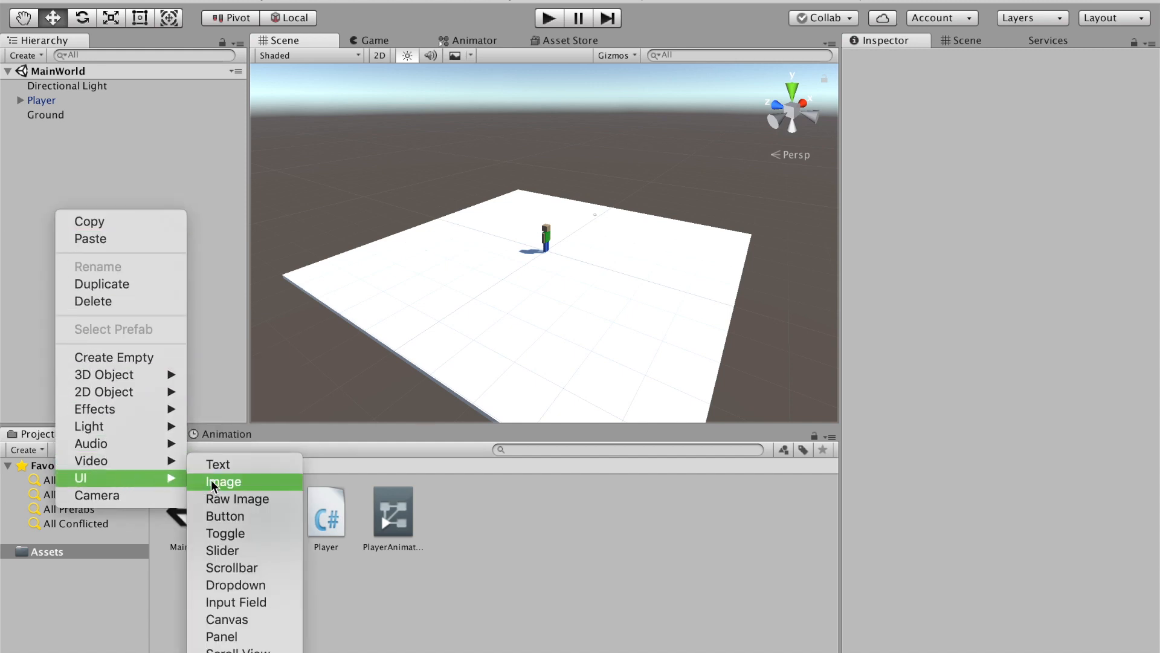
{"action": "left_click", "coordinate": [258, 465]}
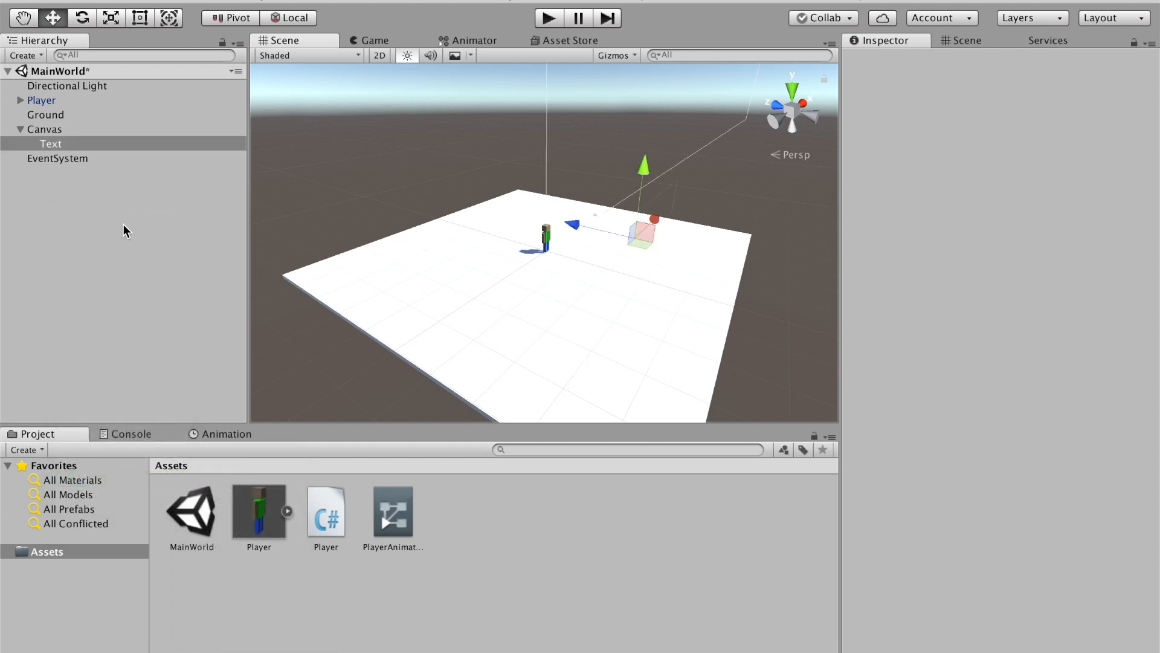
Inspect the new Canvas, Text and EventSystem objects and the canvas outline in the scene
{"action": "left_click", "coordinate": [52, 129]}
{"action": "left_click", "coordinate": [57, 147]}
{"action": "left_click", "coordinate": [57, 158]}
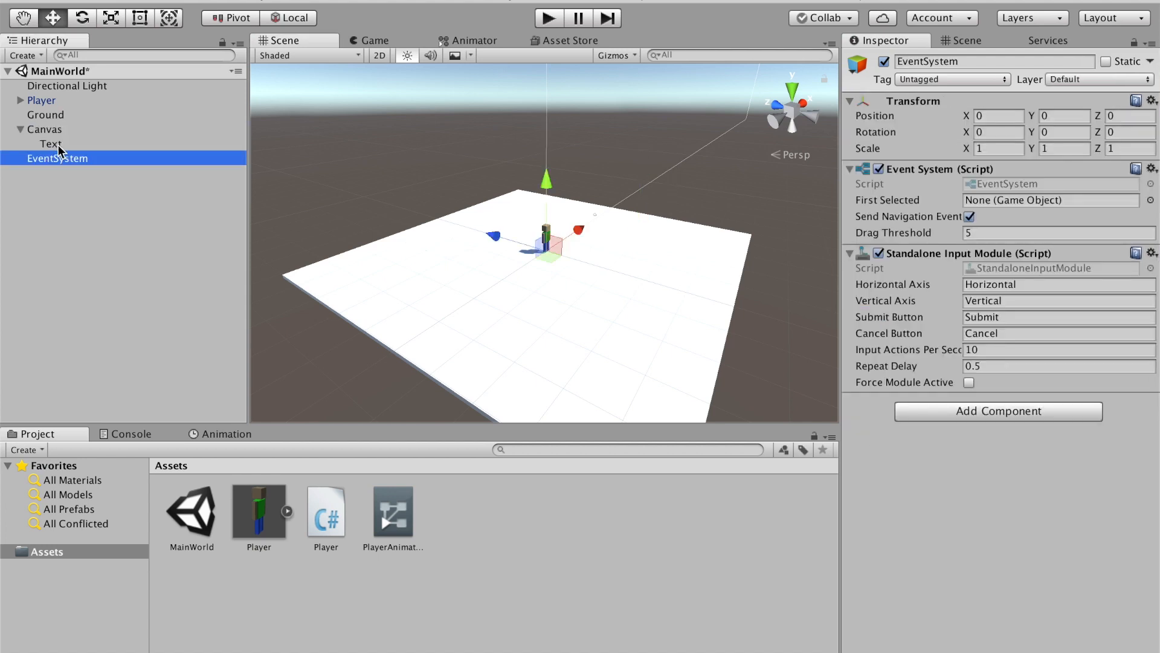
{"action": "left_click", "coordinate": [50, 129]}
{"action": "scroll", "coordinate": [628, 242], "scroll_direction": "down", "scroll_amount": 5}
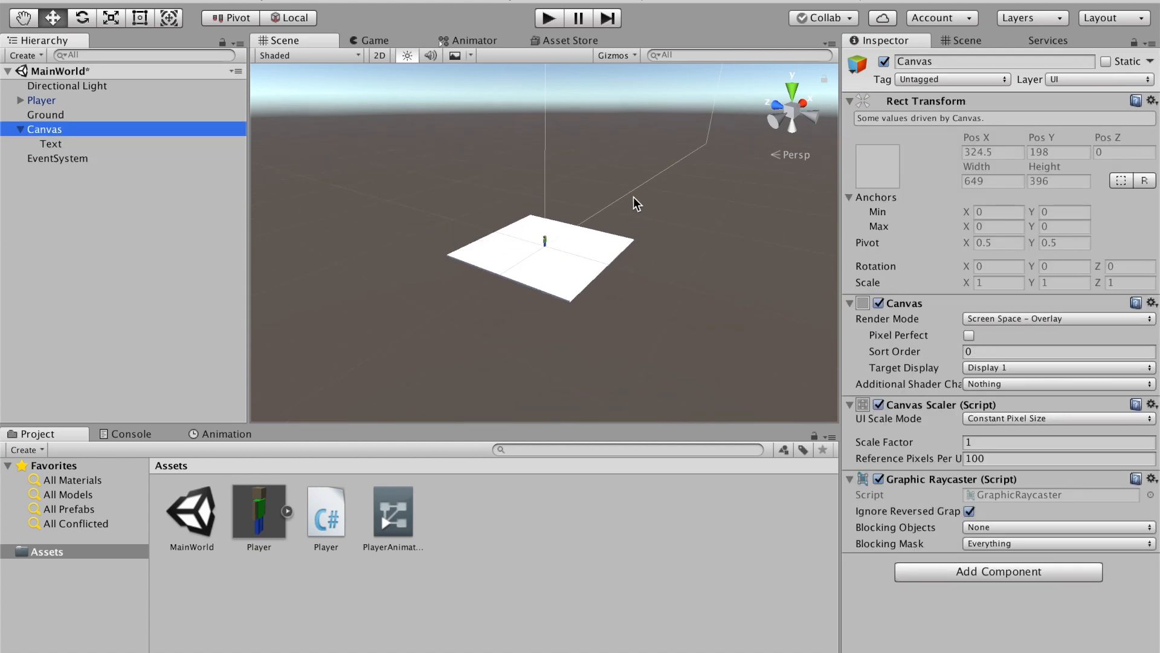
{"action": "middle_click_drag", "start_coordinate": [634, 197], "coordinate": [596, 324]}
{"action": "scroll", "coordinate": [557, 262], "scroll_direction": "down", "scroll_amount": 4}
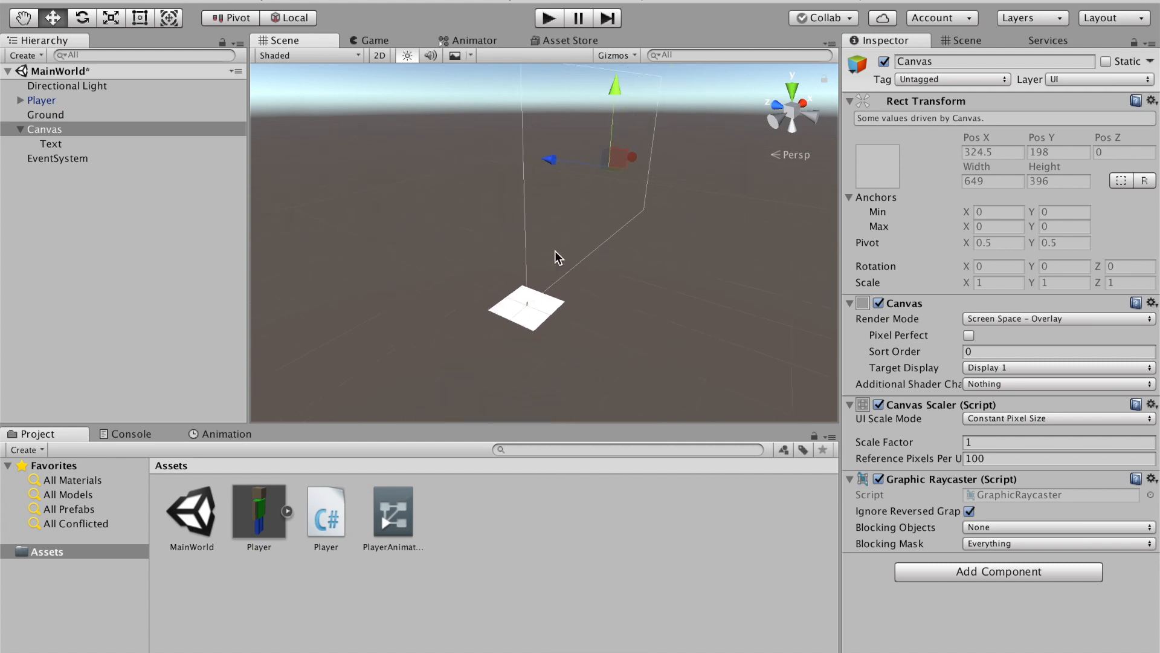
Switch the Scene view to 2D and move the Text object inside the canvas to about X -115, Y -51
{"action": "left_click", "coordinate": [380, 56]}
{"action": "middle_click_drag", "start_coordinate": [719, 264], "coordinate": [584, 310]}
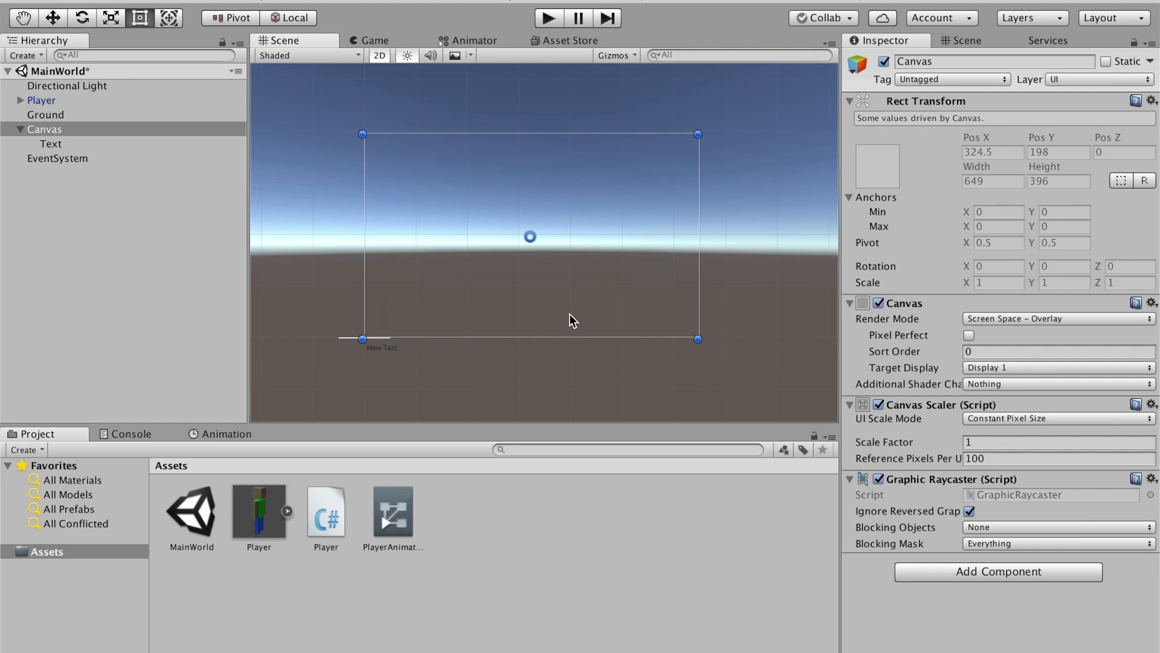
{"action": "left_click", "coordinate": [59, 145]}
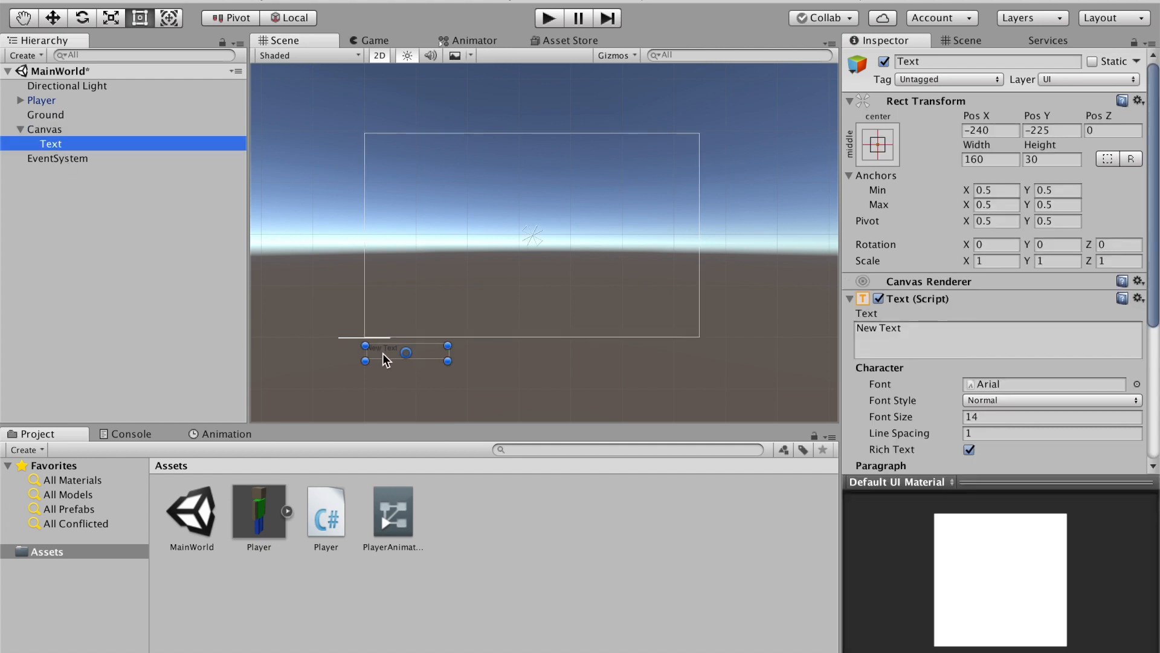
{"action": "left_click_drag", "start_coordinate": [384, 357], "coordinate": [460, 255]}
{"action": "scroll", "coordinate": [526, 231], "scroll_direction": "up", "scroll_amount": 4}
{"action": "middle_click_drag", "start_coordinate": [522, 230], "coordinate": [515, 228]}
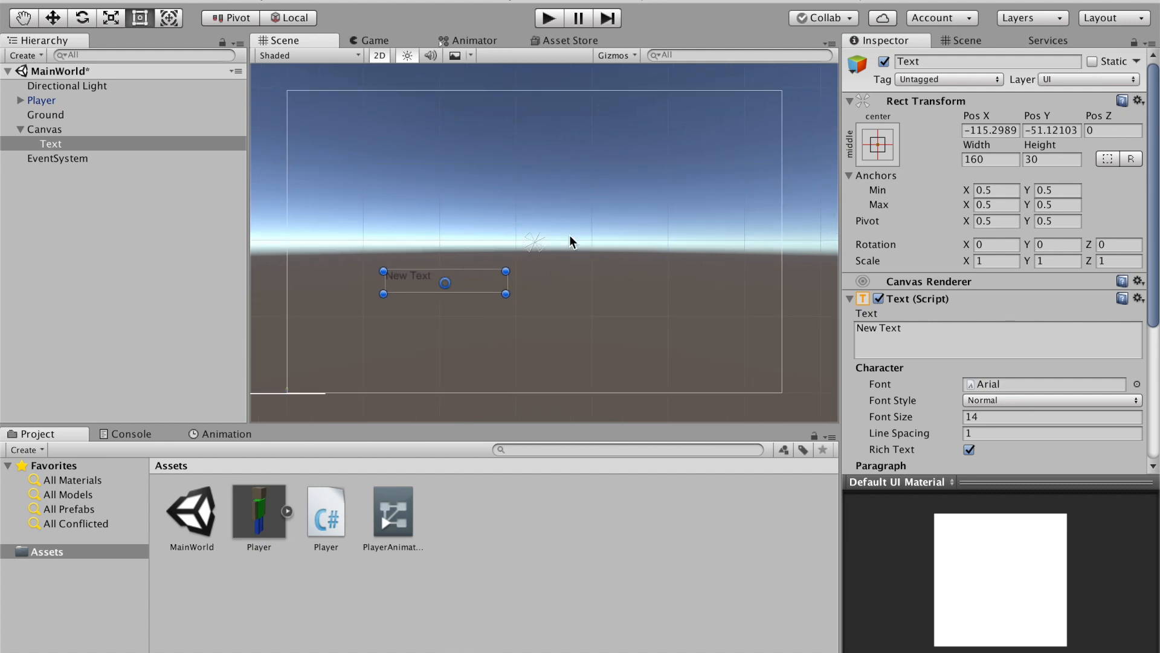
Set the Text object's Pos X and Pos Y to 0
{"action": "left_click", "coordinate": [881, 147]}
{"action": "left_click", "coordinate": [994, 128]}
{"action": "left_click", "coordinate": [997, 128]}
{"action": "key", "text": "BackSpace"}
{"action": "key", "text": "BackSpace"}
{"action": "key", "text": "BackSpace"}
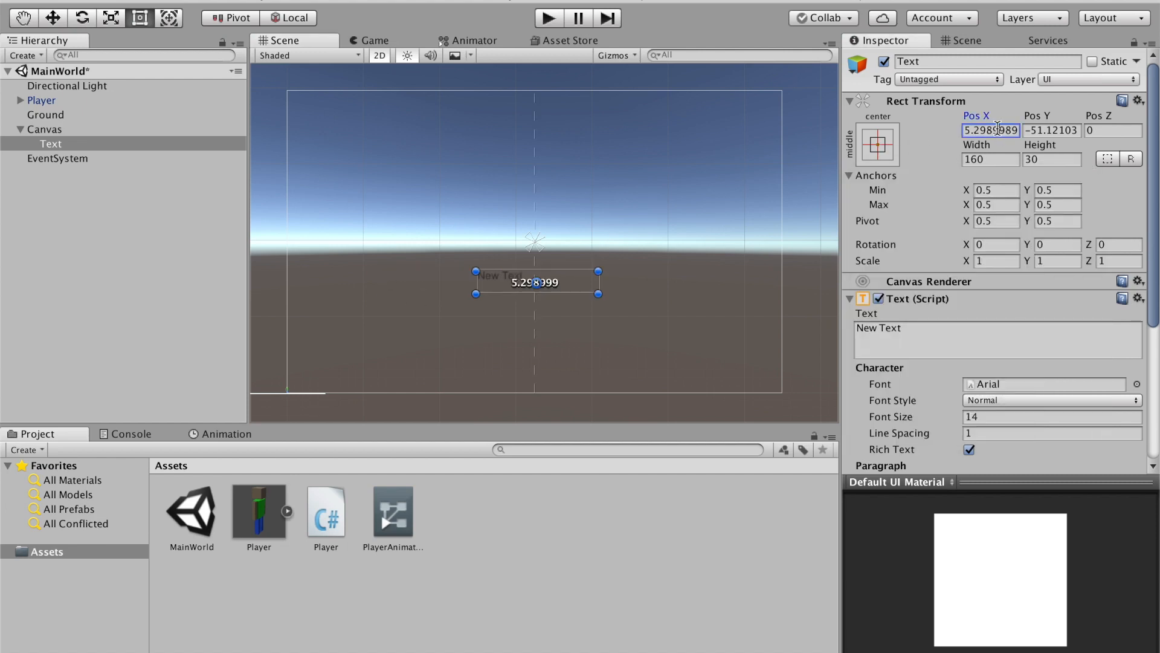
{"action": "key", "text": "Tab"}
{"action": "type", "text": "0"}
{"action": "left_click", "coordinate": [1000, 130]}
{"action": "type", "text": "0"}
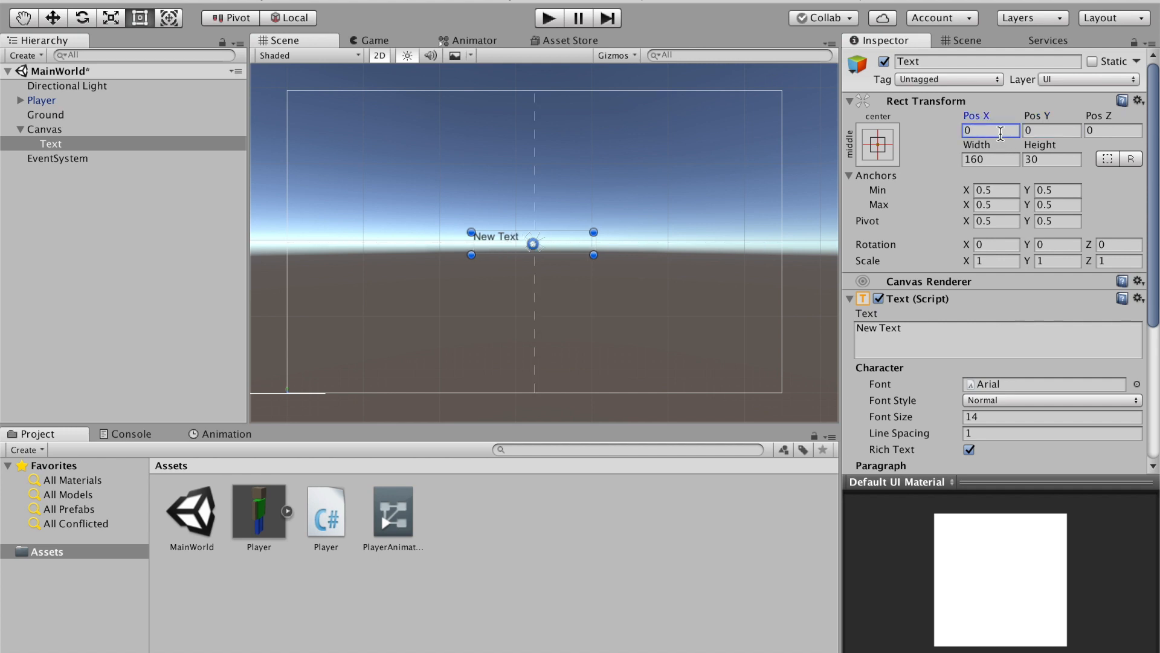
Center the text horizontally and vertically in its box and change its content to "Example"
{"action": "scroll", "coordinate": [973, 274], "scroll_direction": "down", "scroll_amount": 5}
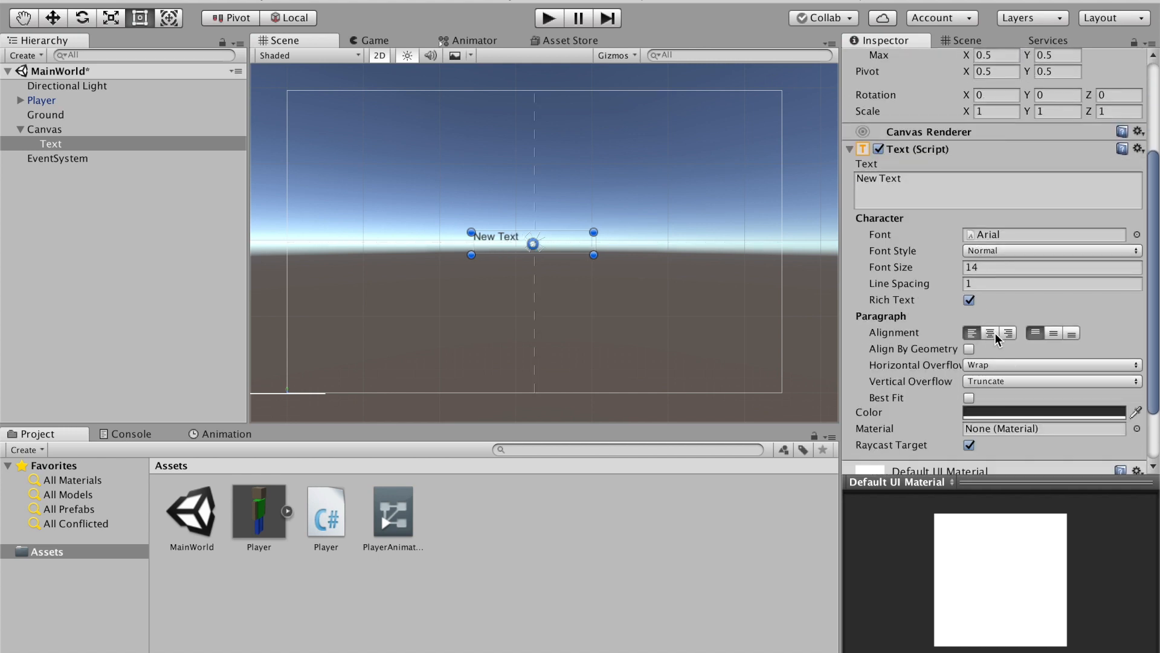
{"action": "left_click", "coordinate": [995, 334]}
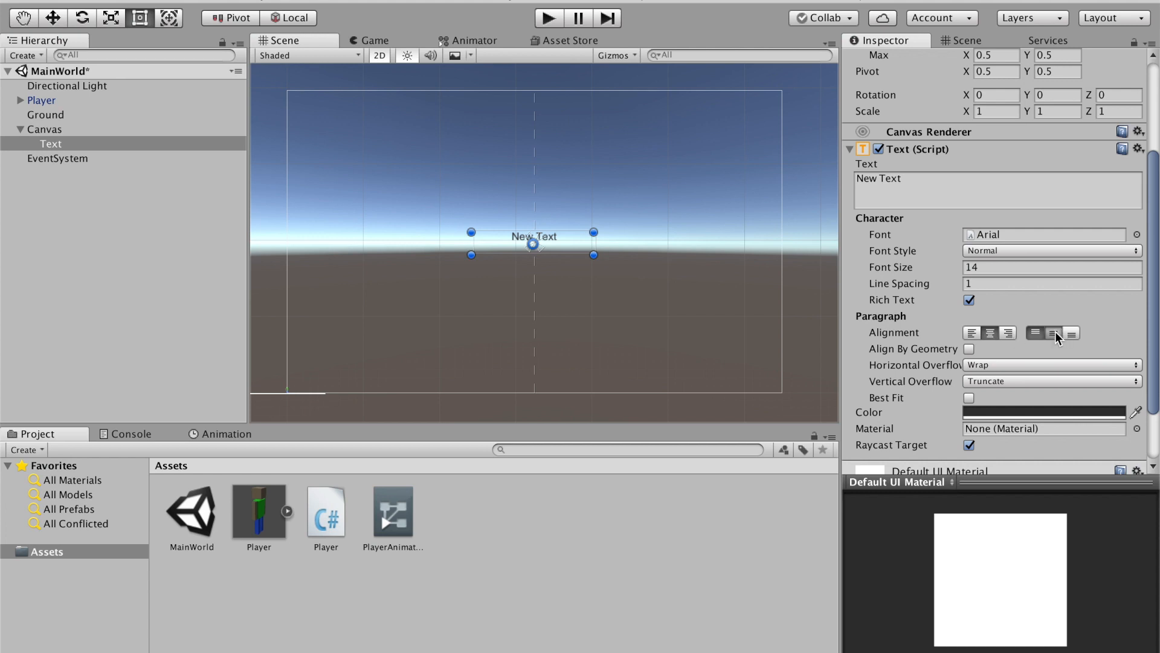
{"action": "left_click", "coordinate": [1054, 333]}
{"action": "left_click", "coordinate": [960, 189]}
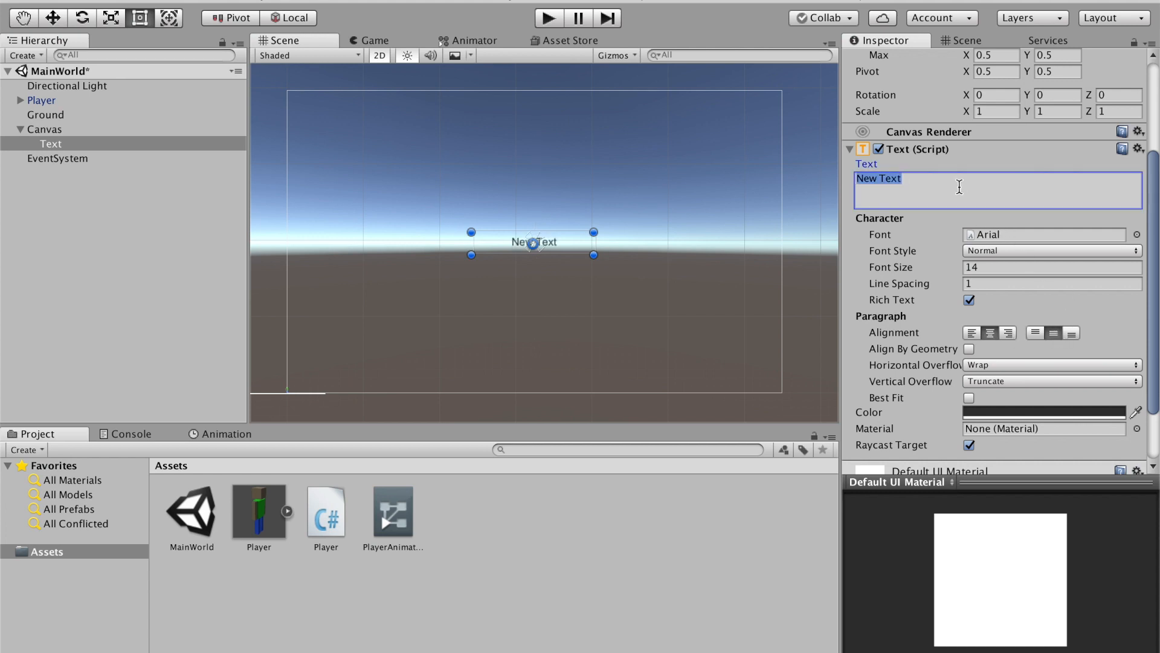
{"action": "type", "text": "Example"}
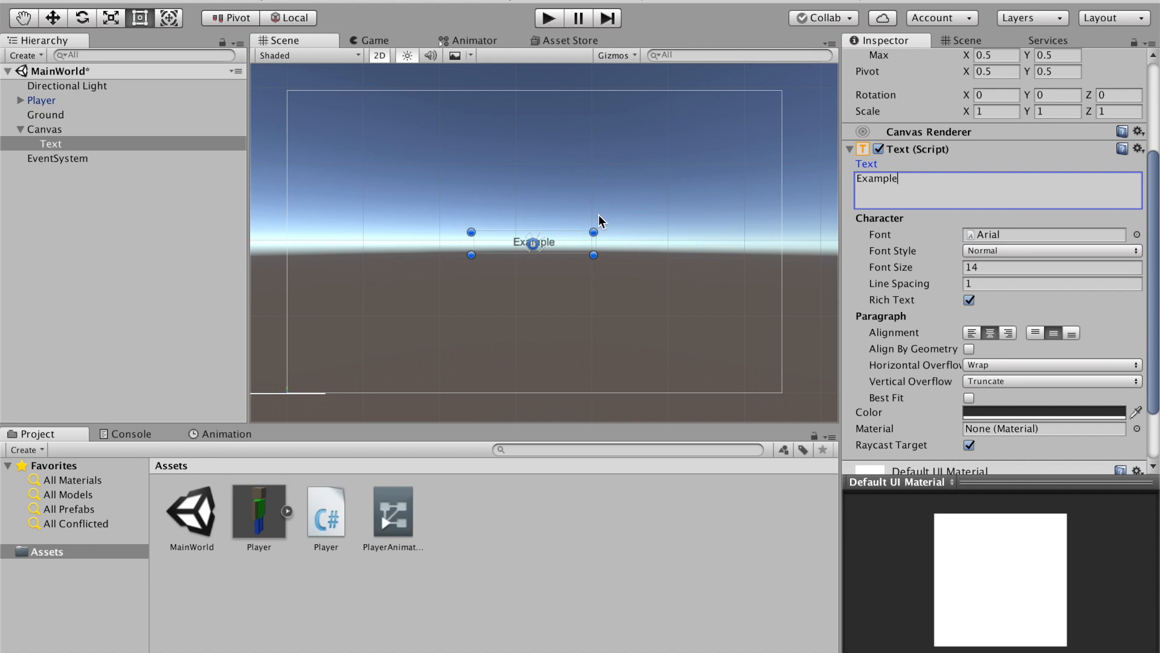
{"action": "left_click", "coordinate": [545, 256]}
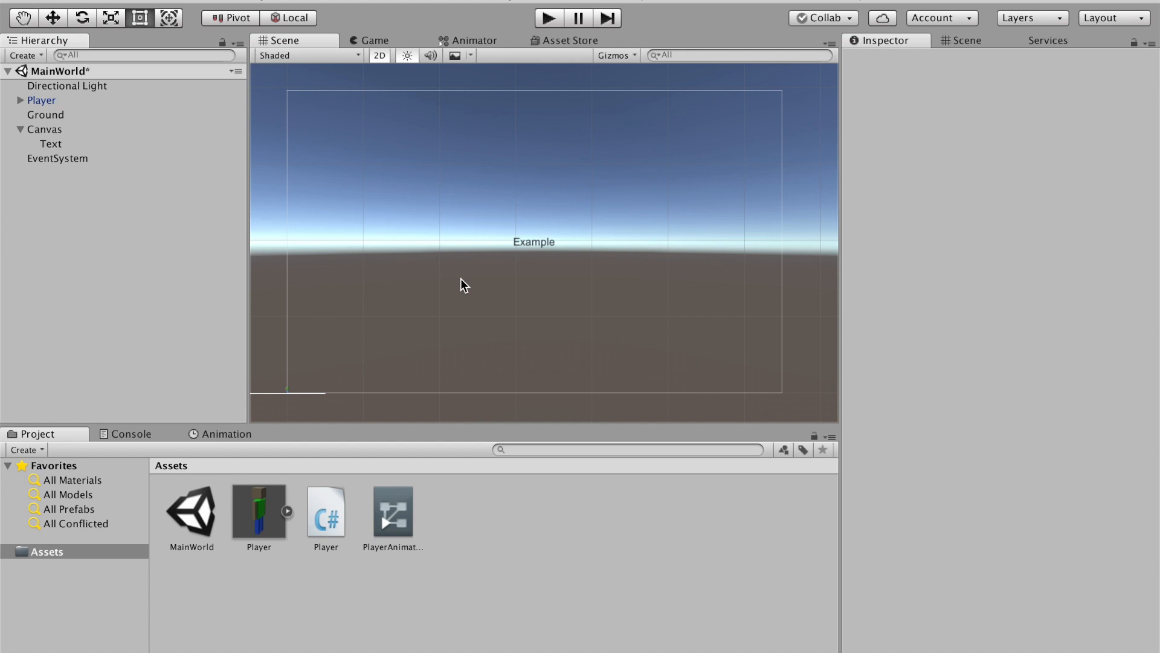
Anchor the Text object to the canvas with the top left anchor preset
{"action": "left_click", "coordinate": [44, 130]}
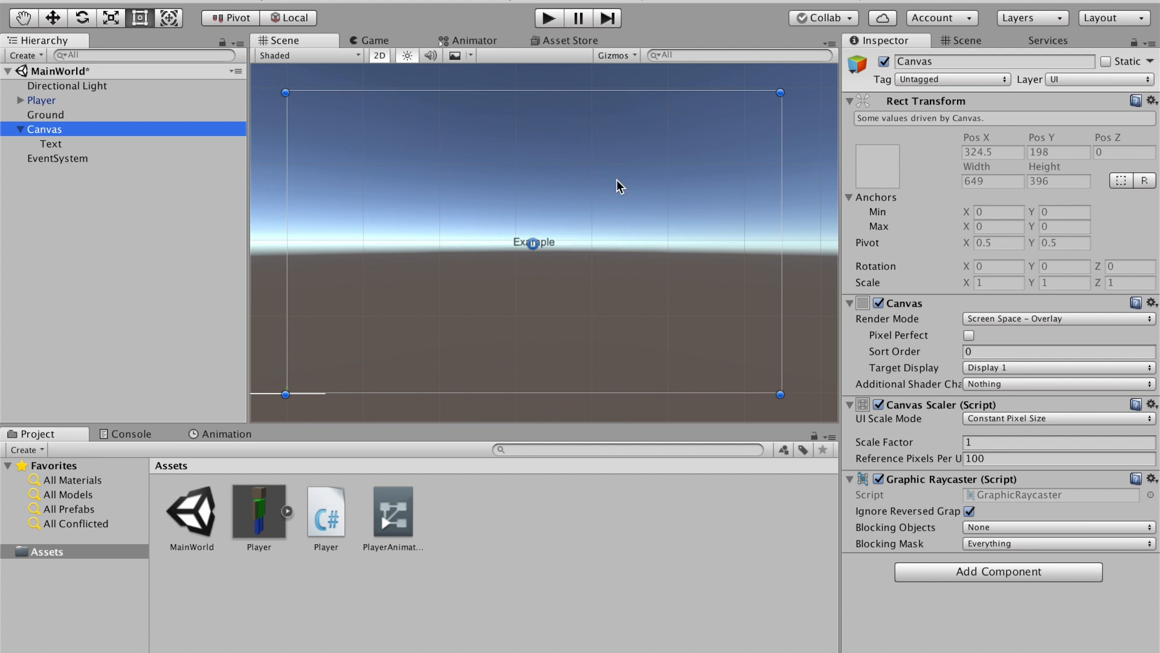
{"action": "left_click", "coordinate": [54, 144]}
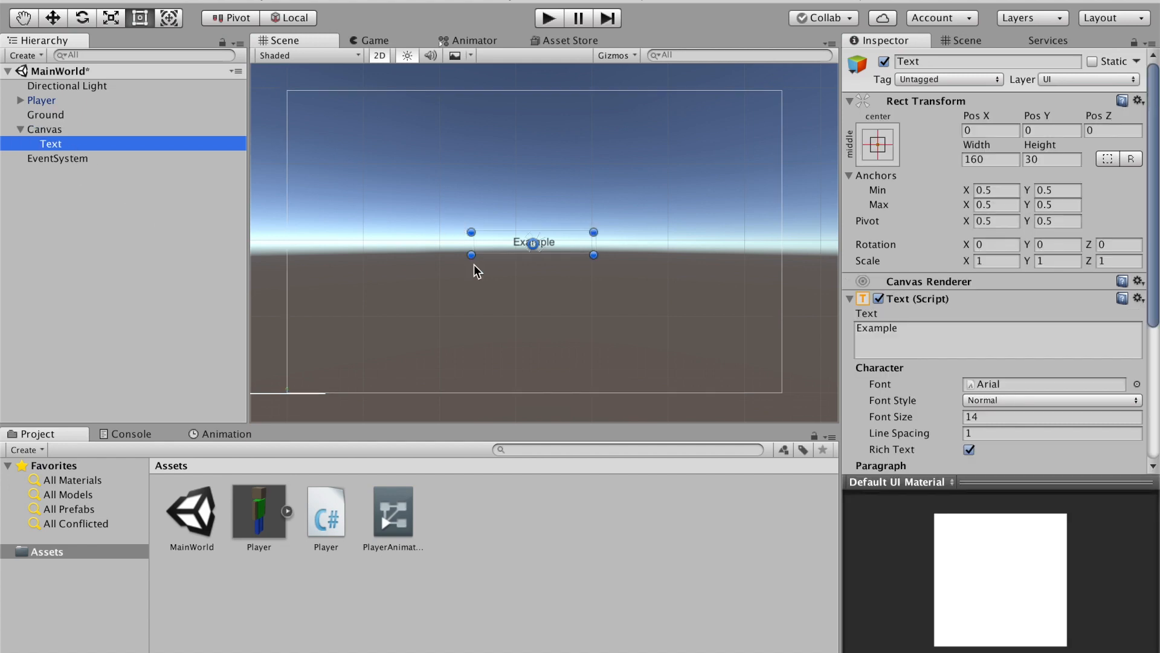
{"action": "left_click", "coordinate": [879, 149]}
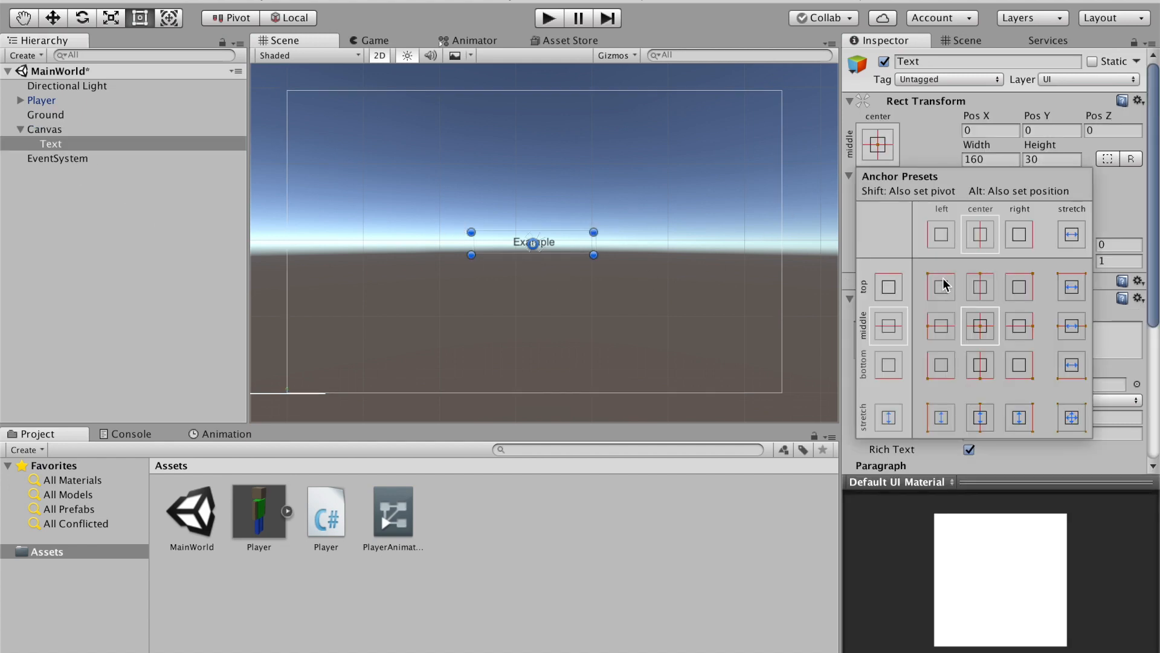
{"action": "left_click", "coordinate": [943, 288]}
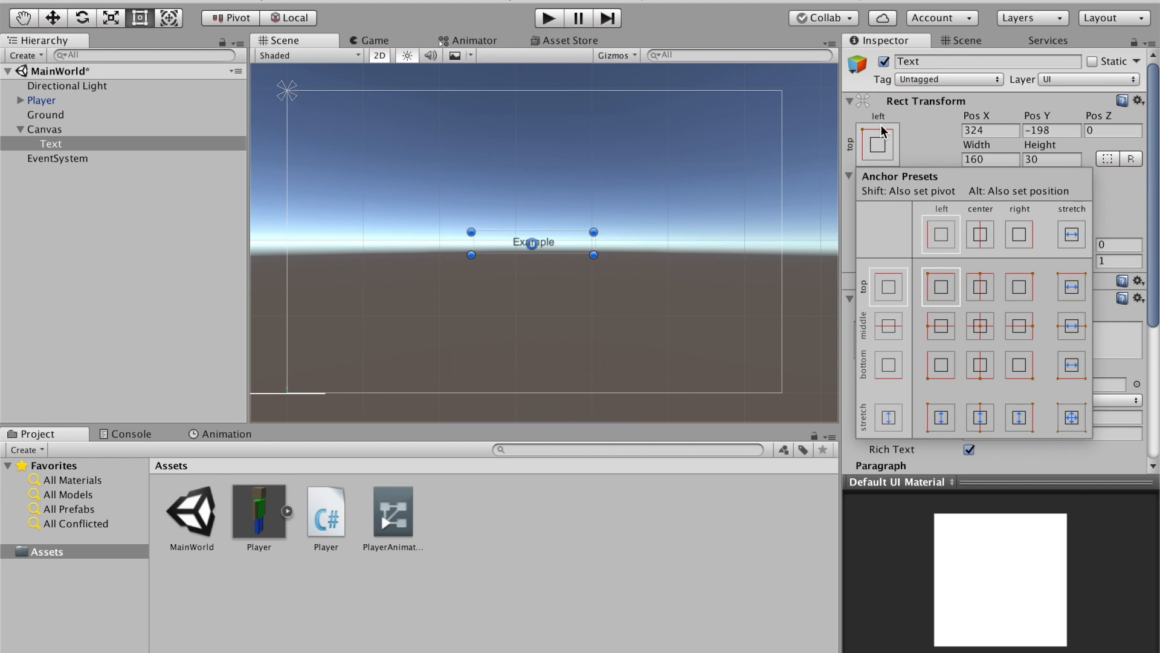
{"action": "left_click", "coordinate": [1022, 142]}
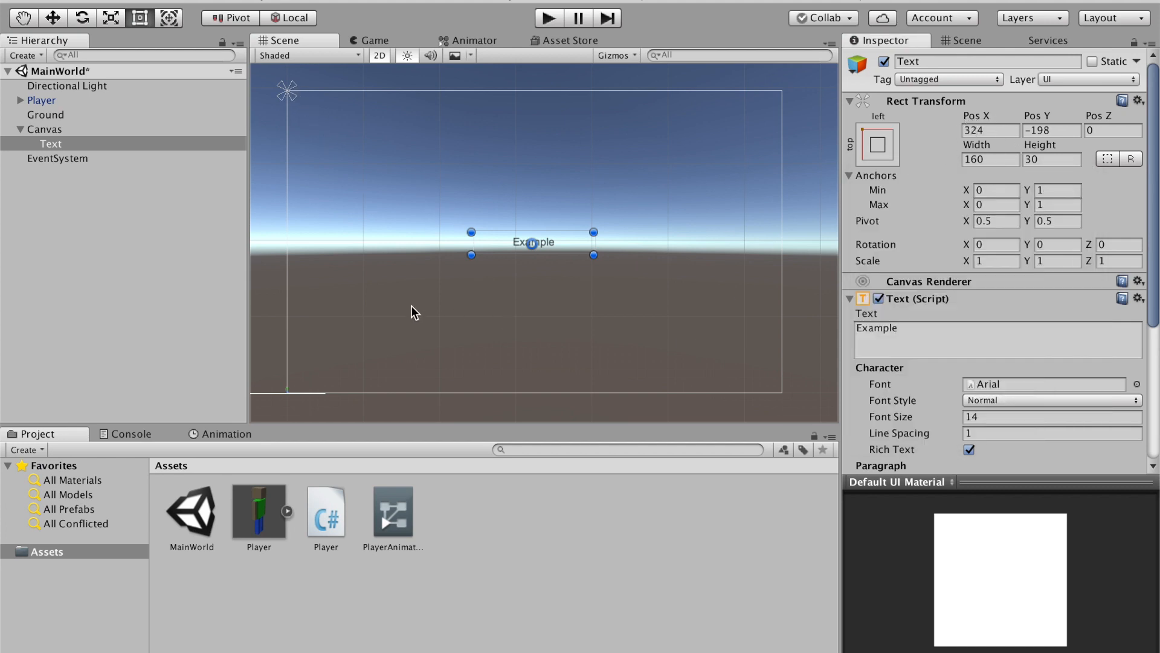
Move the Text object into the canvas's top-left corner, with Pos X 90 and Pos Y -25
{"action": "left_click_drag", "start_coordinate": [501, 244], "coordinate": [321, 111]}
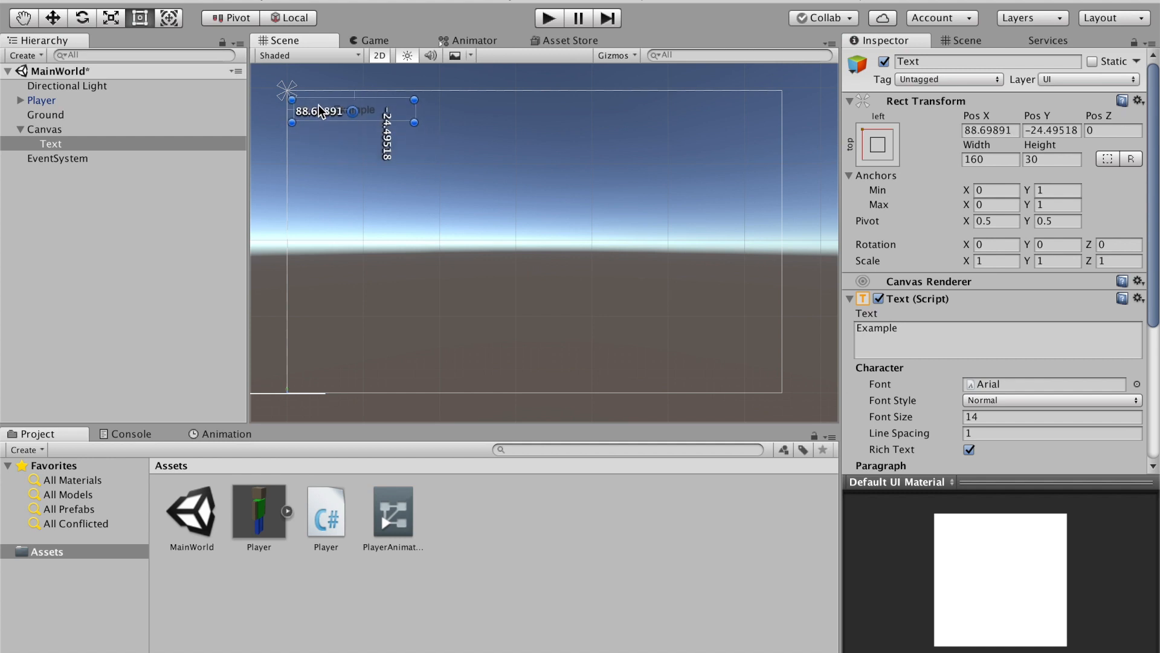
{"action": "left_click", "coordinate": [1055, 130]}
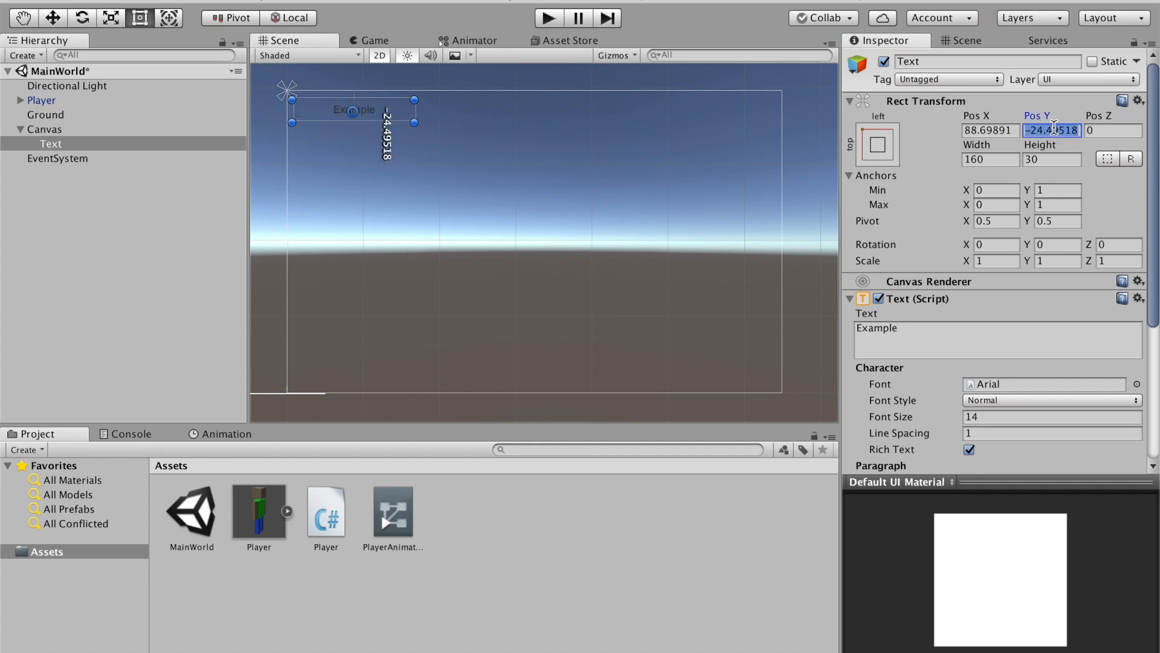
{"action": "type", "text": "-25"}
{"action": "left_click", "coordinate": [986, 130]}
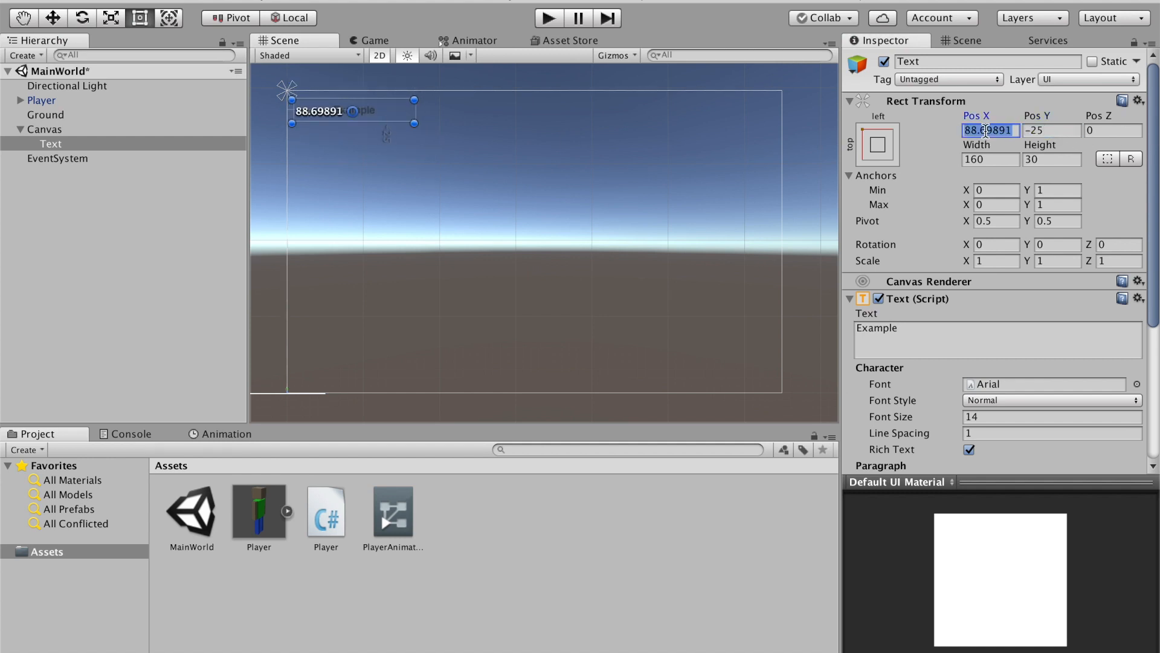
{"action": "type", "text": "90"}
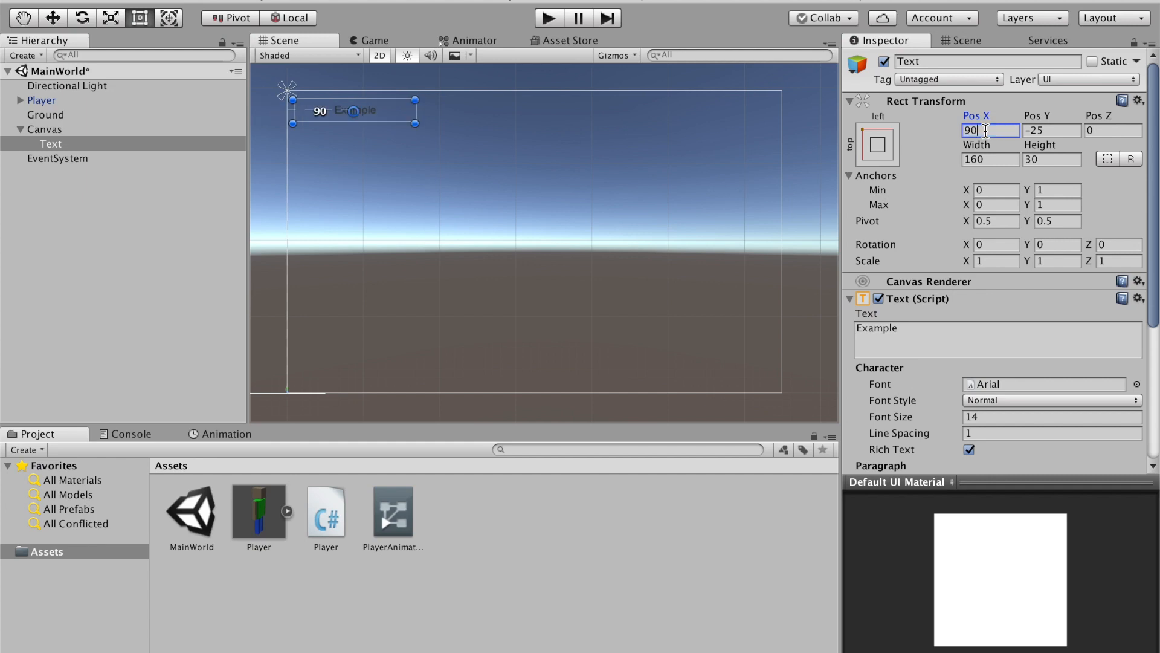
Align the text to the left and top of its box and change its content to "Coins: 0"
{"action": "scroll", "coordinate": [974, 375], "scroll_direction": "down", "scroll_amount": 3}
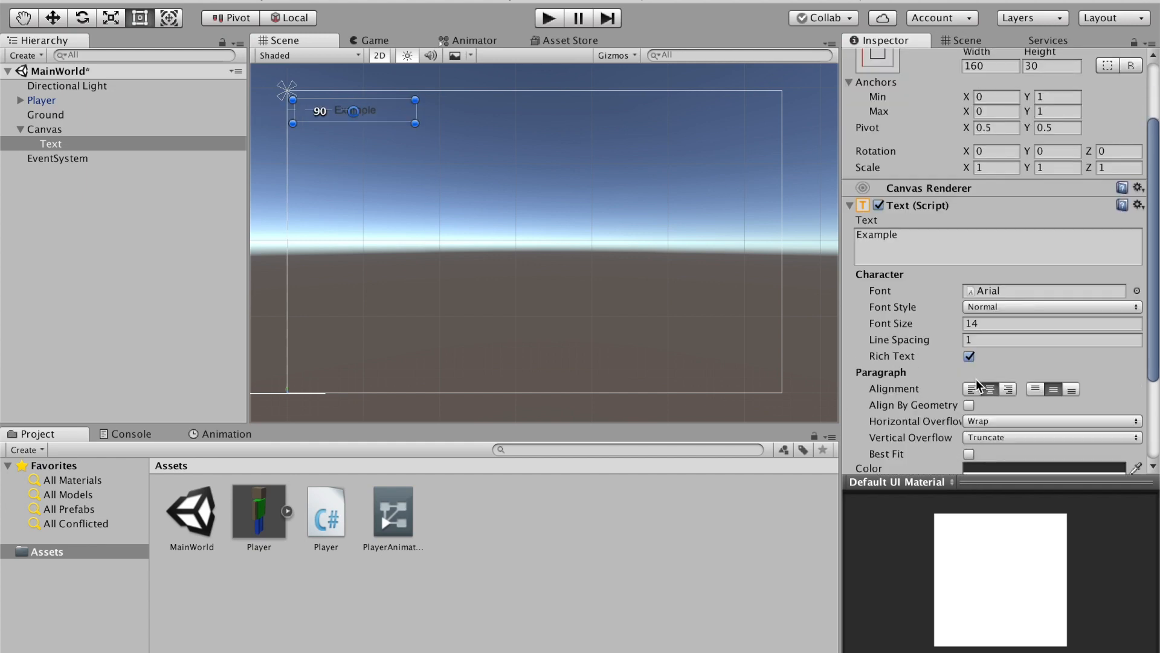
{"action": "left_click", "coordinate": [971, 389]}
{"action": "left_click", "coordinate": [1037, 390]}
{"action": "left_click", "coordinate": [938, 232]}
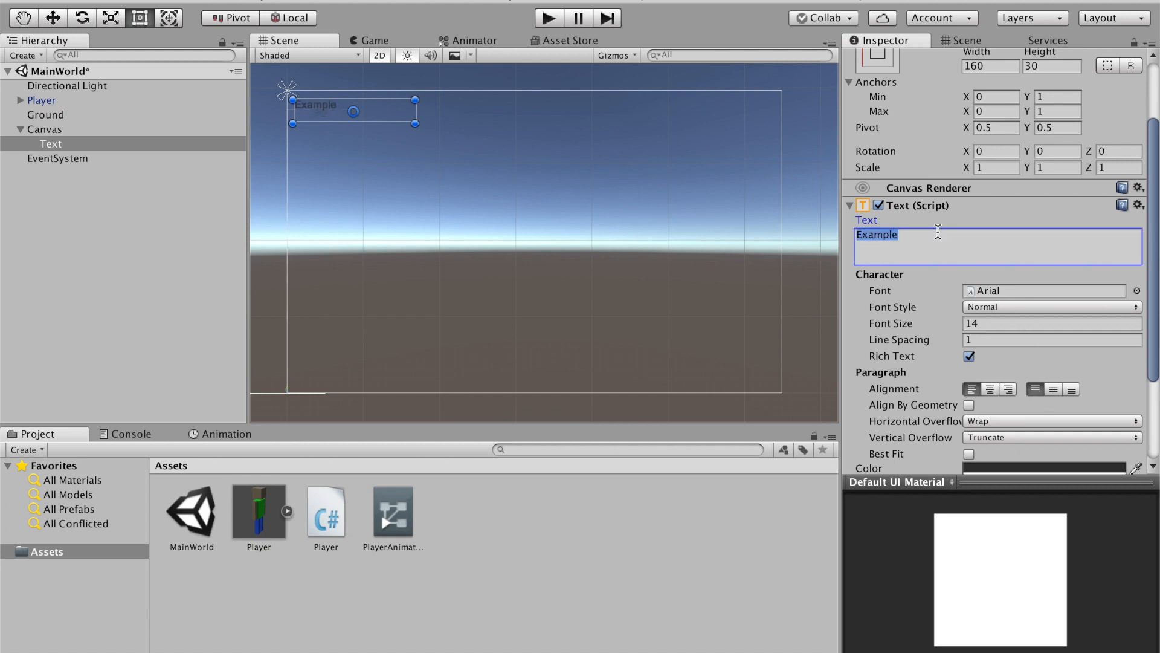
{"action": "type", "text": "Coins: 0"}
Make the coin text bold at font size 33 and enlarge its box to about 373 by 40
{"action": "left_click", "coordinate": [1006, 307]}
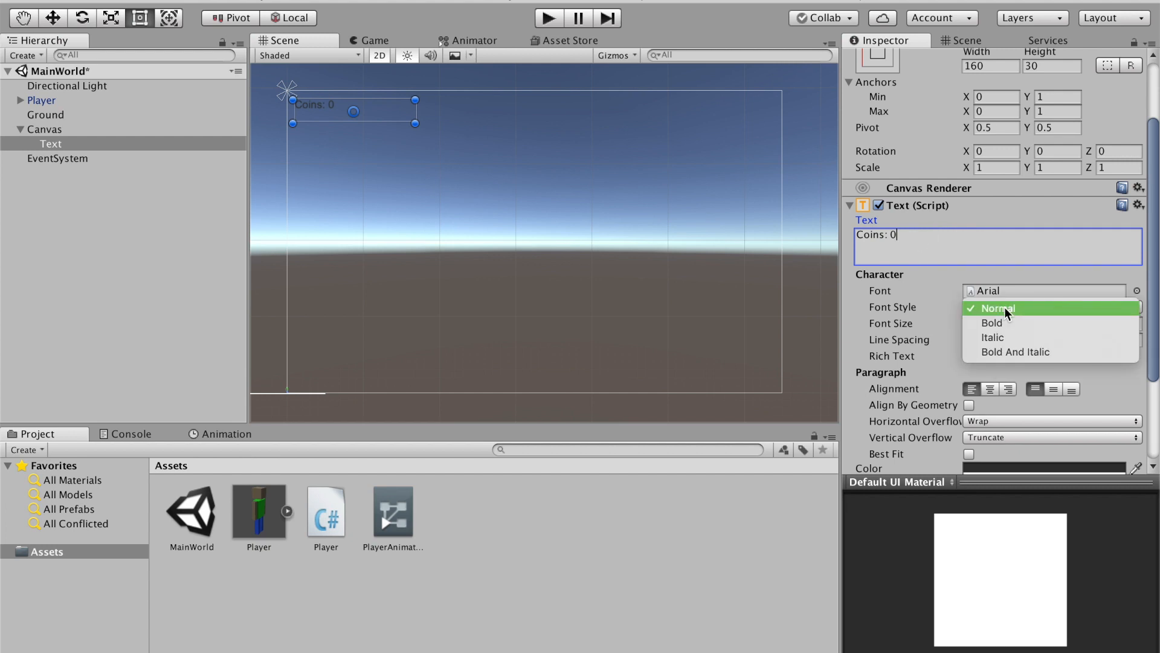
{"action": "left_click", "coordinate": [1007, 325]}
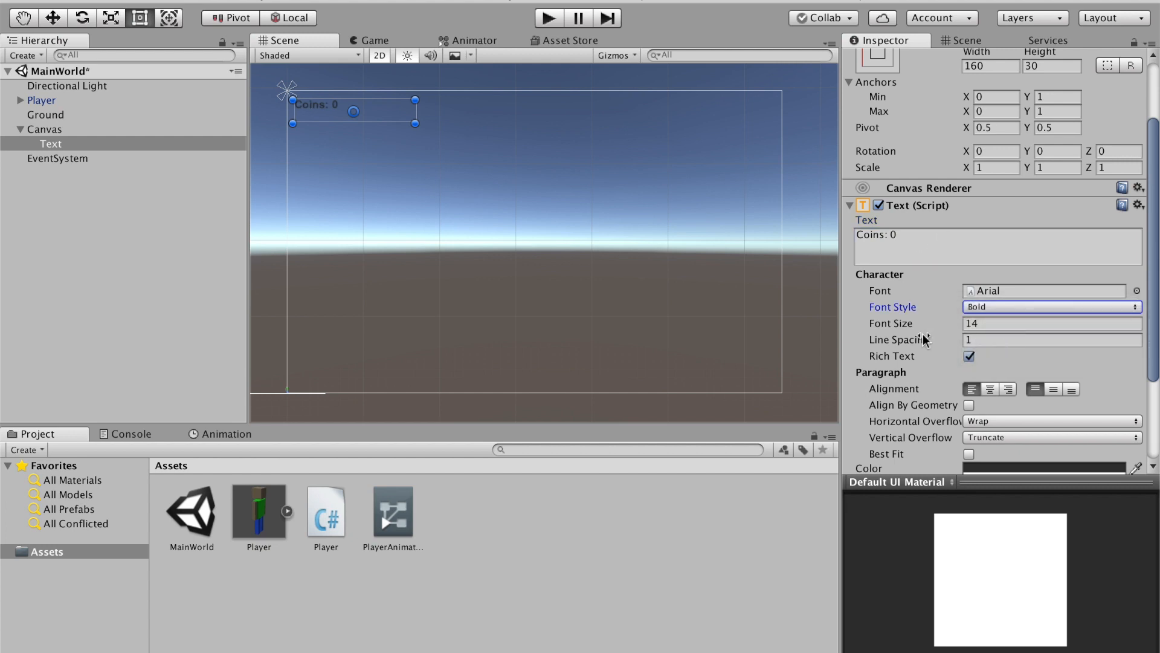
{"action": "mouse_move", "coordinate": [898, 330]}
{"action": "left_mouse_down"}
{"action": "mouse_move", "coordinate": [922, 331]}
{"action": "mouse_move", "coordinate": [899, 331]}
{"action": "mouse_move", "coordinate": [909, 330]}
{"action": "left_mouse_up"}
{"action": "left_click_drag", "start_coordinate": [415, 123], "coordinate": [577, 131]}
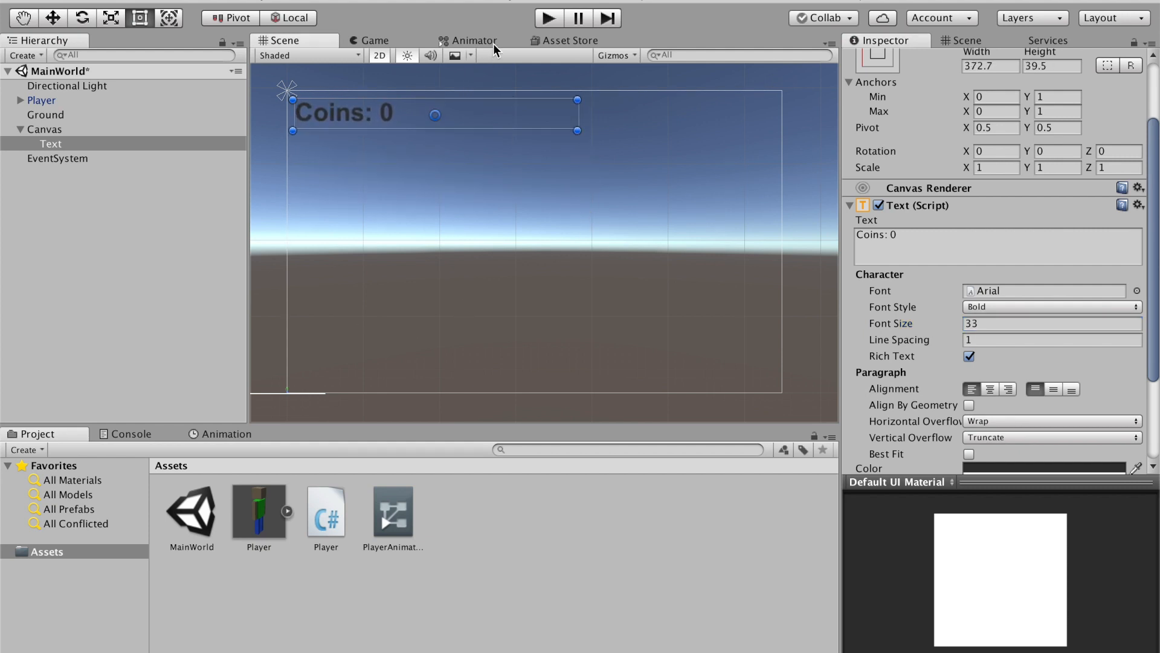
Play-test the scene, walking the player forward to check the coin counter on screen, and stop the game
{"action": "left_click", "coordinate": [545, 18]}
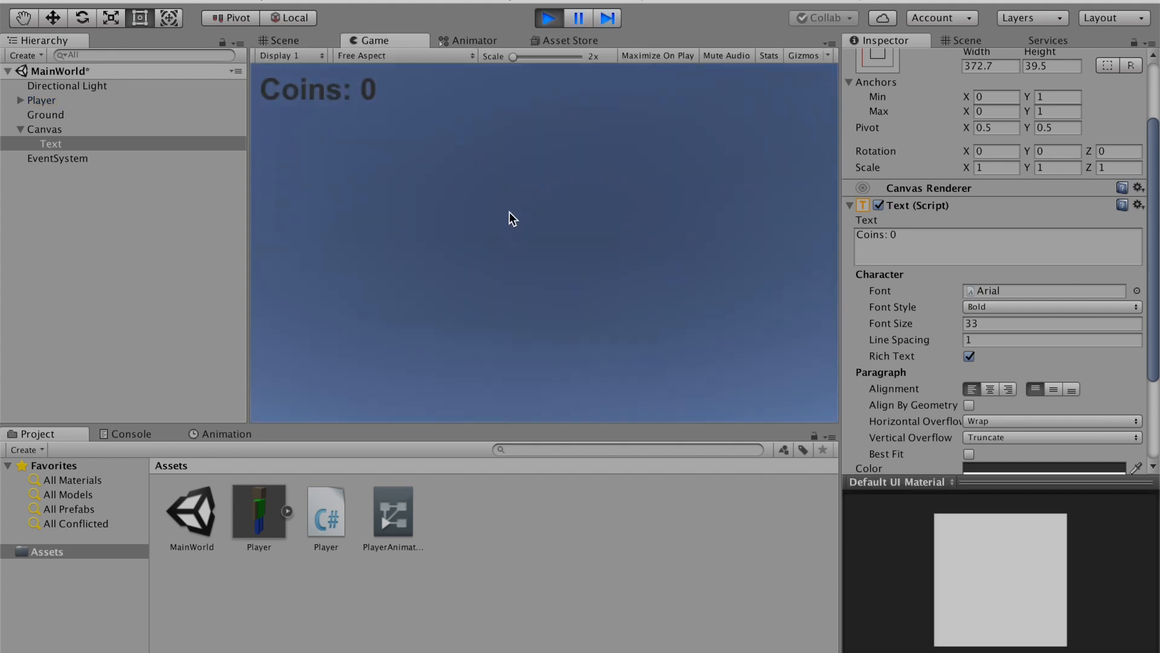
{"action": "key", "text": "w"}
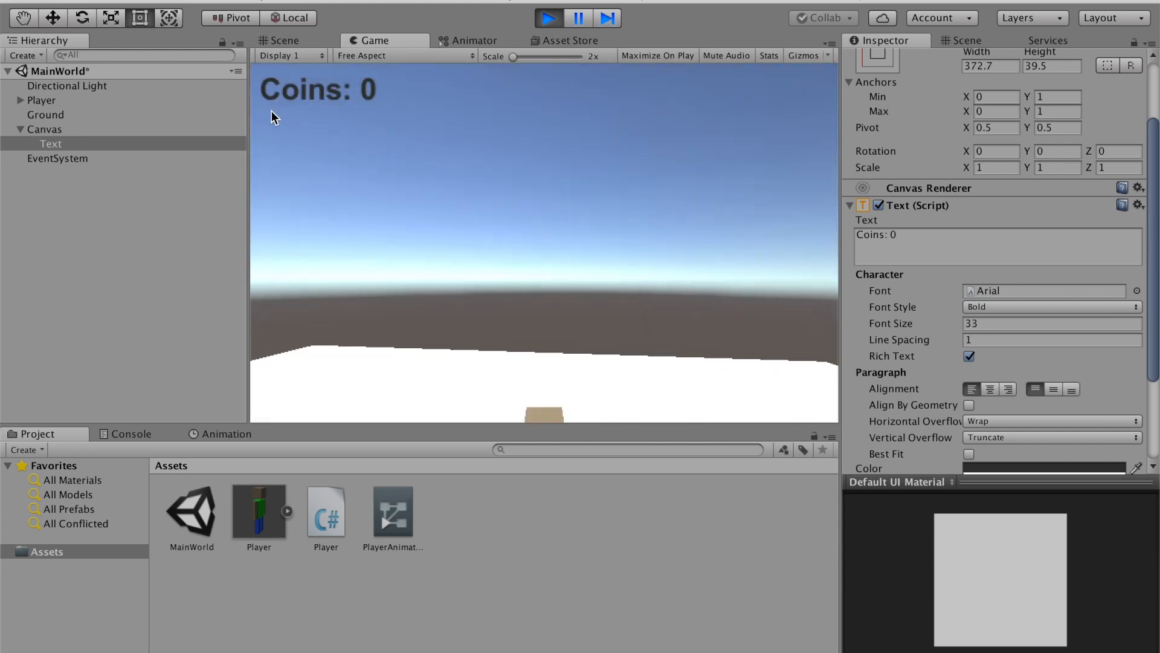
{"action": "left_click", "coordinate": [541, 20]}
Enlarge the coin text's box to about 539 by 80 and raise its font size to 70
{"action": "scroll", "coordinate": [1023, 304], "scroll_direction": "down", "scroll_amount": 5}
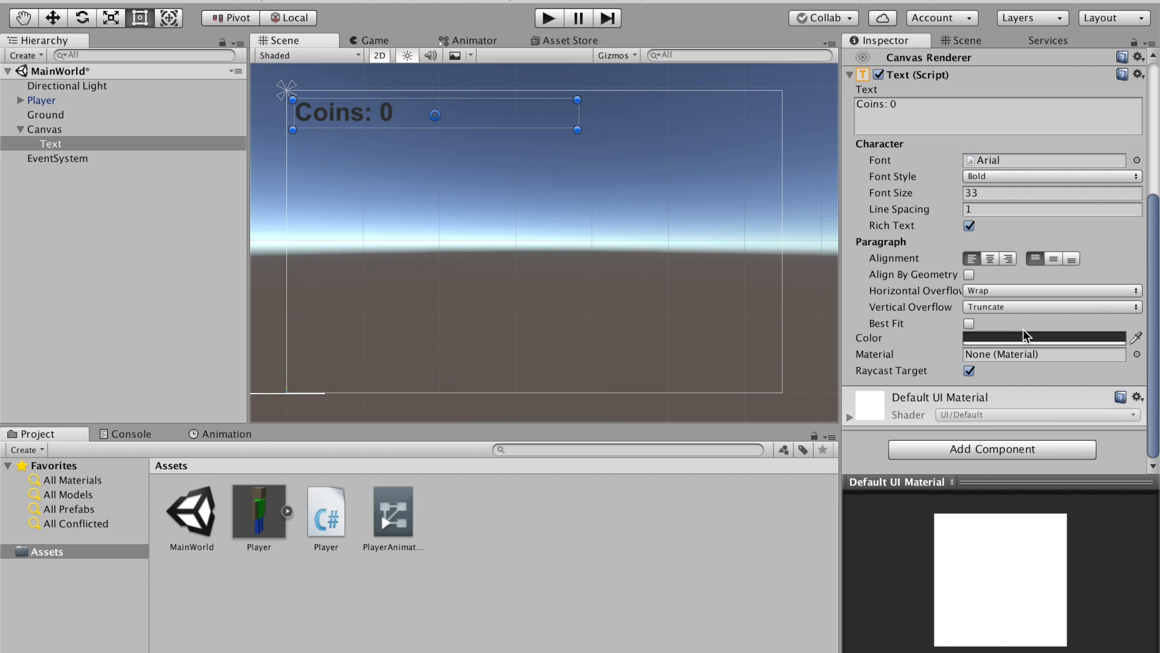
{"action": "scroll", "coordinate": [1018, 330], "scroll_direction": "up", "scroll_amount": 5}
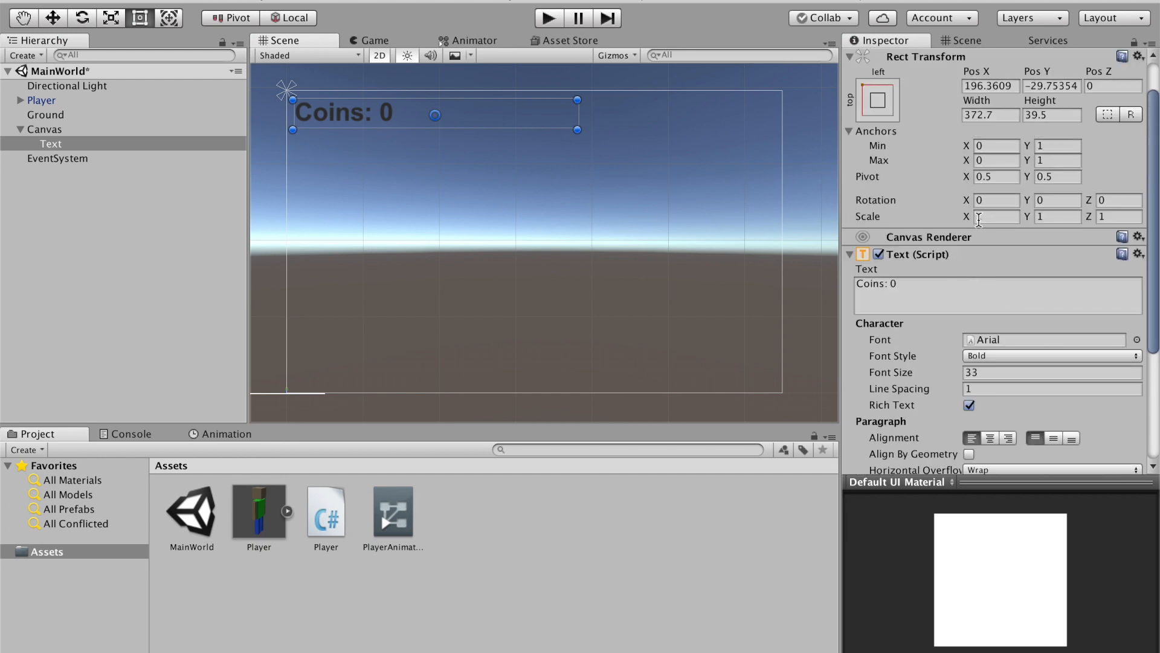
{"action": "scroll", "coordinate": [1091, 226], "scroll_direction": "down", "scroll_amount": 2}
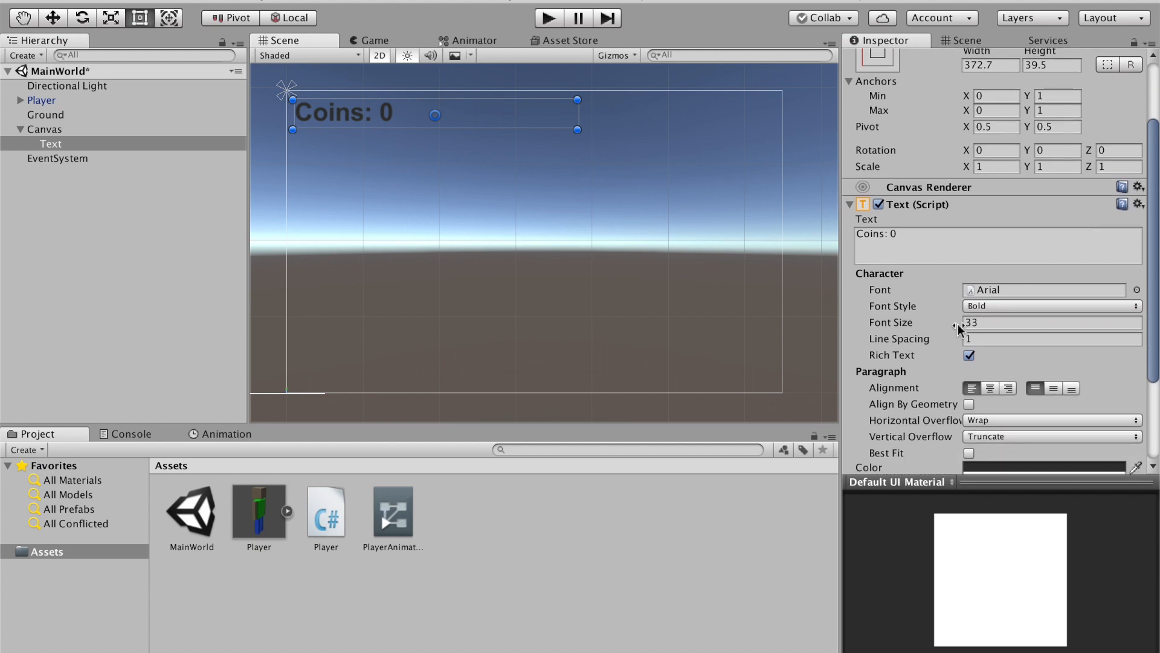
{"action": "left_click_drag", "start_coordinate": [585, 131], "coordinate": [705, 161]}
{"action": "left_click_drag", "start_coordinate": [868, 326], "coordinate": [921, 333]}
{"action": "scroll", "coordinate": [954, 200], "scroll_direction": "up", "scroll_amount": 1}
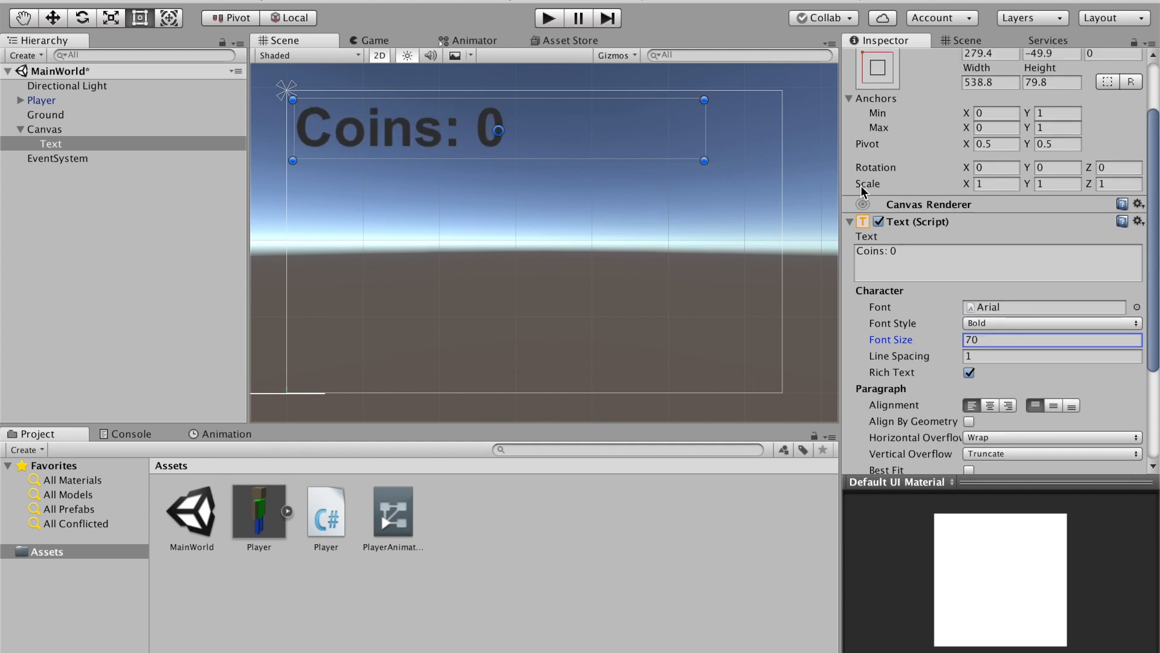
Scale the coin text down uniformly to about 0.33 and widen its box to 742 so the full text fits
{"action": "left_click", "coordinate": [111, 20]}
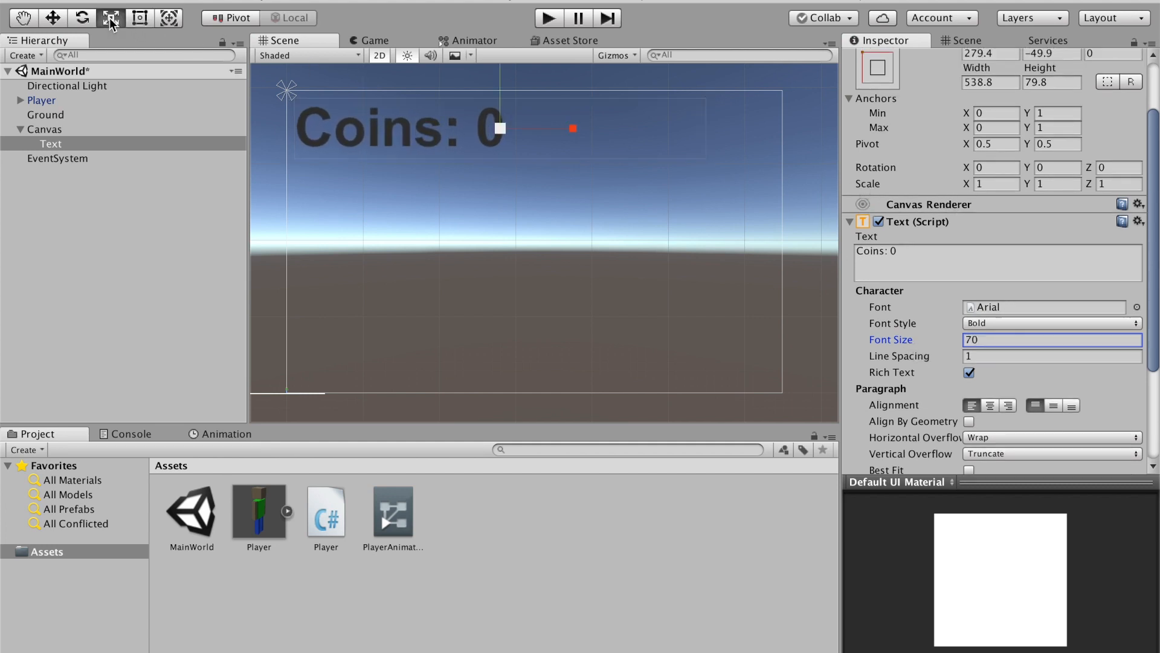
{"action": "left_click_drag", "start_coordinate": [501, 128], "coordinate": [502, 186]}
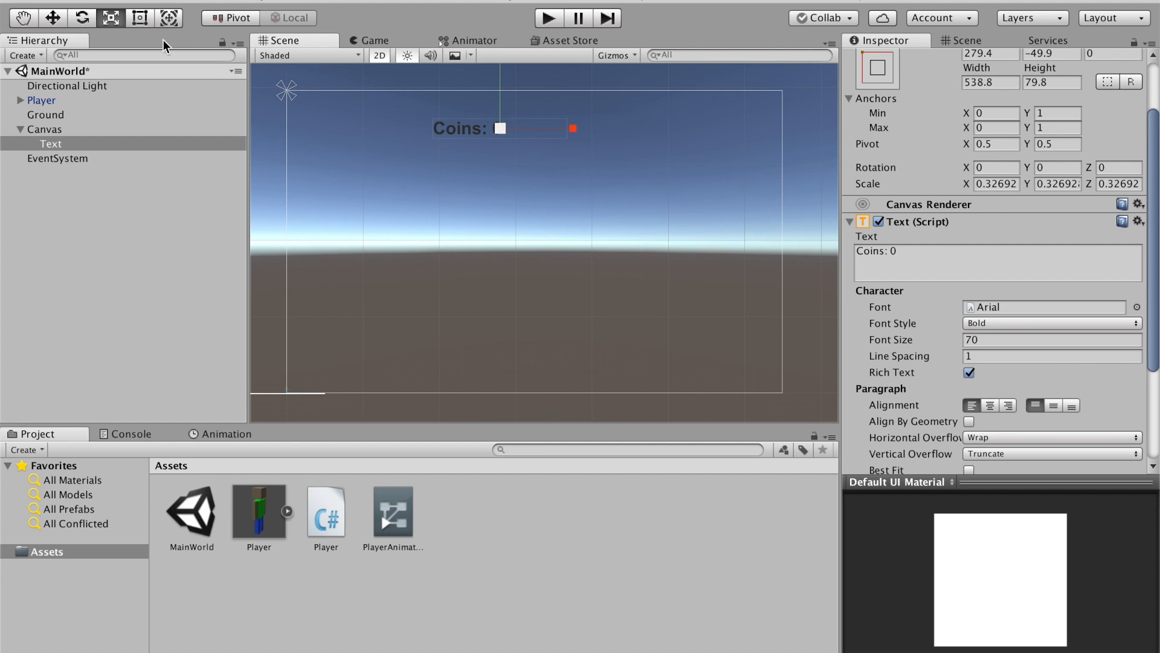
{"action": "key", "text": "t"}
{"action": "left_click_drag", "start_coordinate": [562, 132], "coordinate": [617, 131]}
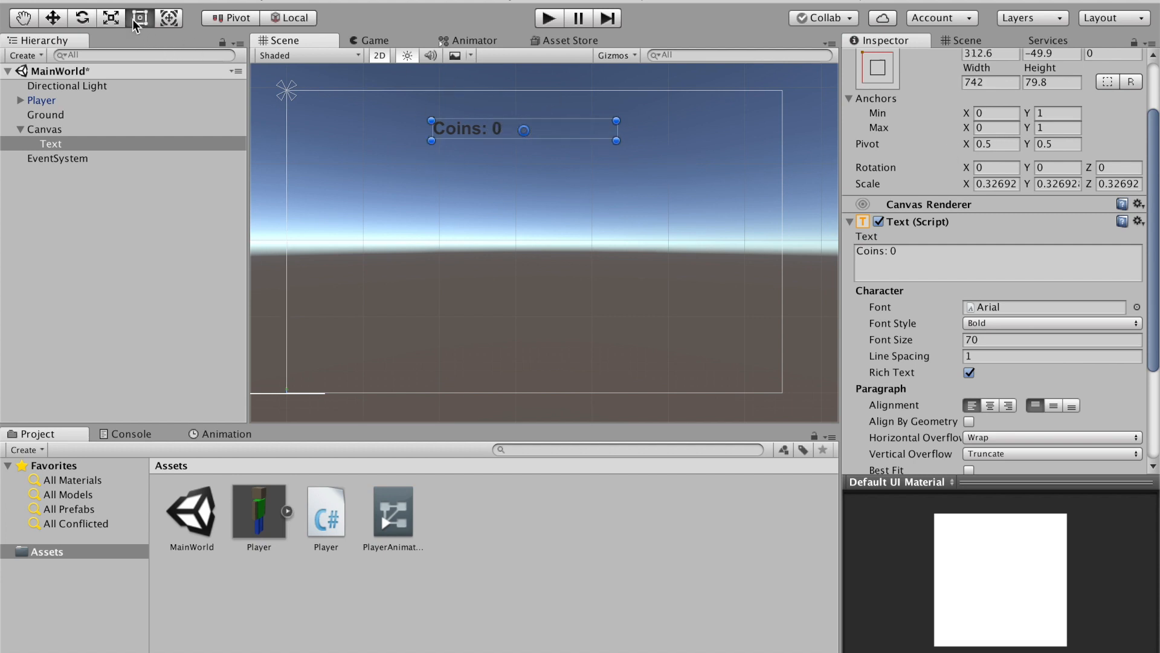
Move the coin text back to the canvas's upper-left corner, with Pos X 130 and Pos Y -25
{"action": "left_click", "coordinate": [55, 20]}
{"action": "left_click", "coordinate": [478, 127]}
{"action": "left_click", "coordinate": [475, 127]}
{"action": "left_click", "coordinate": [144, 21]}
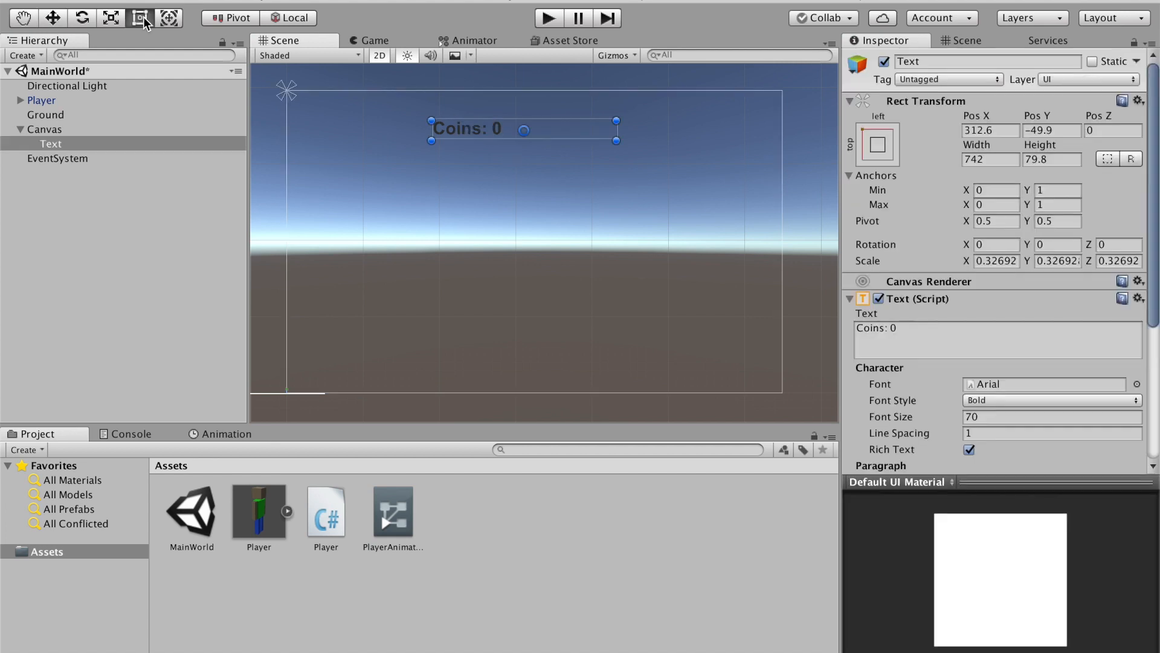
{"action": "left_click_drag", "start_coordinate": [495, 119], "coordinate": [363, 99]}
{"action": "left_click", "coordinate": [1071, 134]}
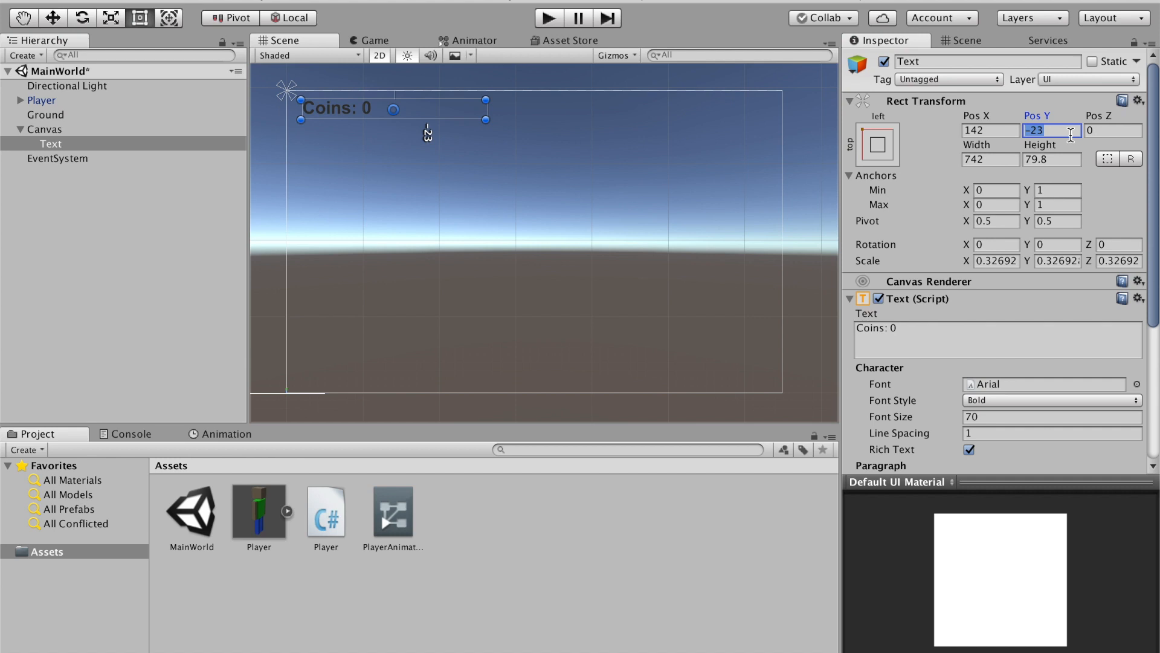
{"action": "type", "text": "-25"}
{"action": "left_click", "coordinate": [997, 130]}
{"action": "type", "text": "130"}
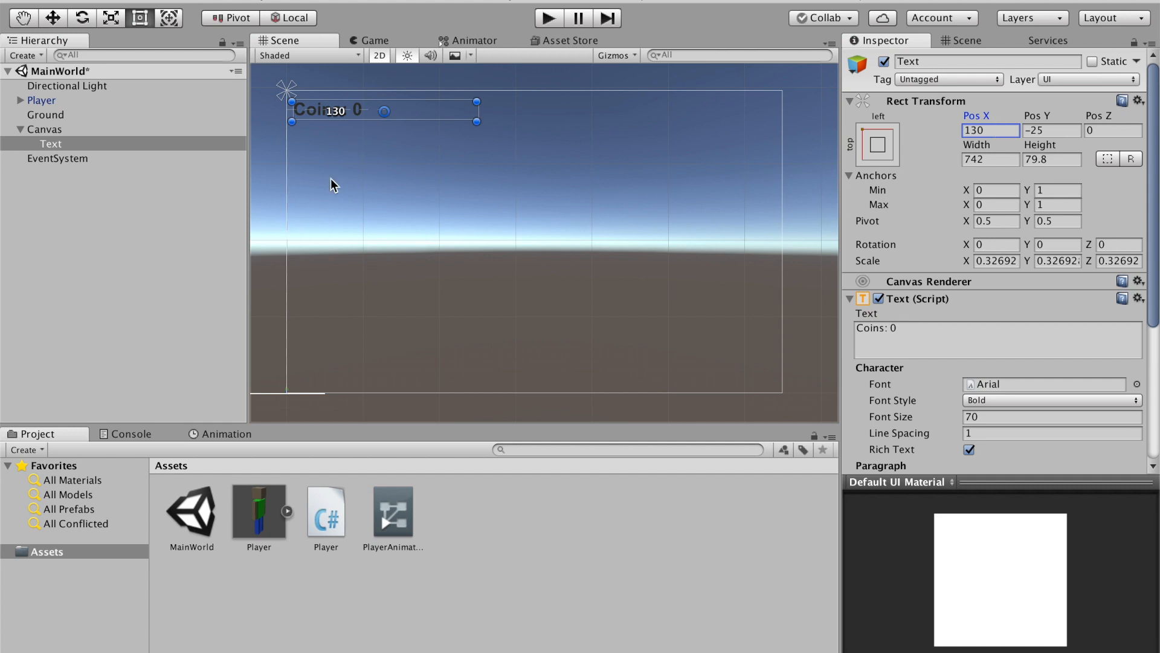
Deselect the text, run the game again to check the rescaled coin counter, and stop it
{"action": "left_click", "coordinate": [94, 211]}
{"action": "left_click", "coordinate": [550, 17]}
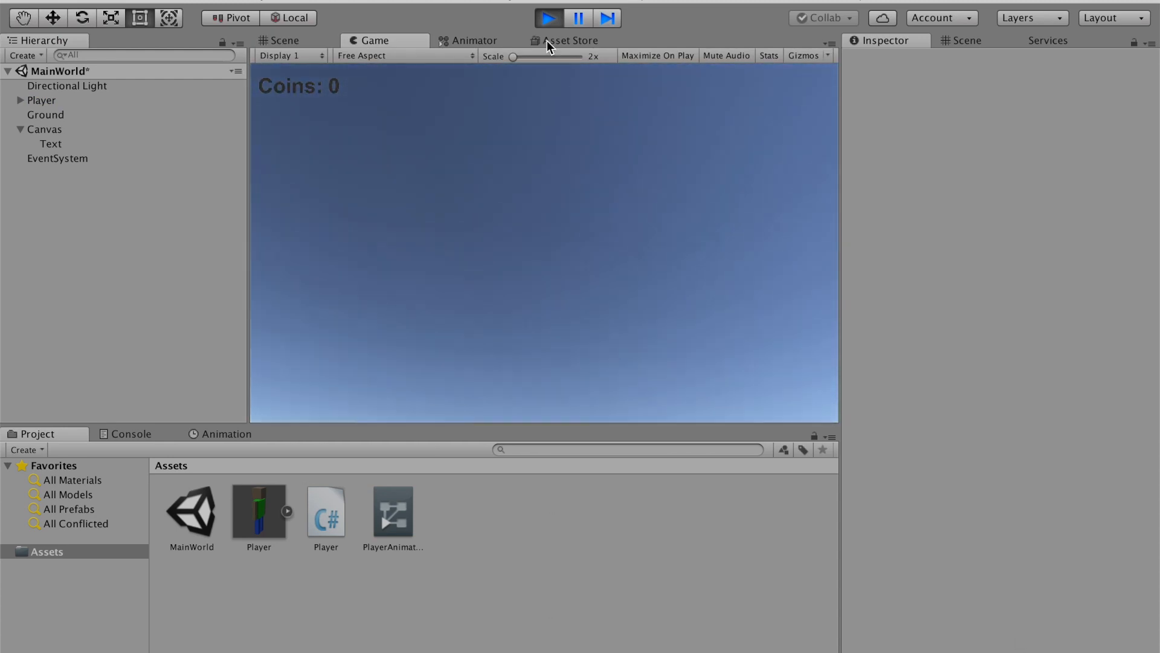
{"action": "left_click", "coordinate": [548, 18]}
Look over the UI element types available for the Canvas without adding any
{"action": "left_click", "coordinate": [42, 133]}
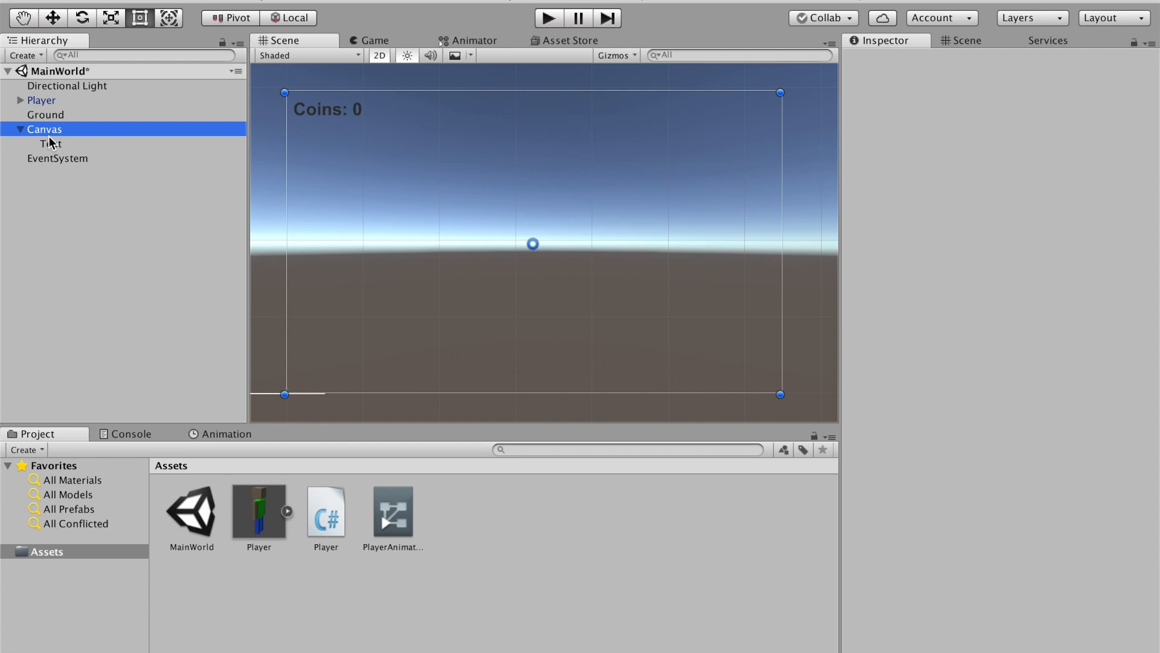
{"action": "right_click", "coordinate": [48, 135]}
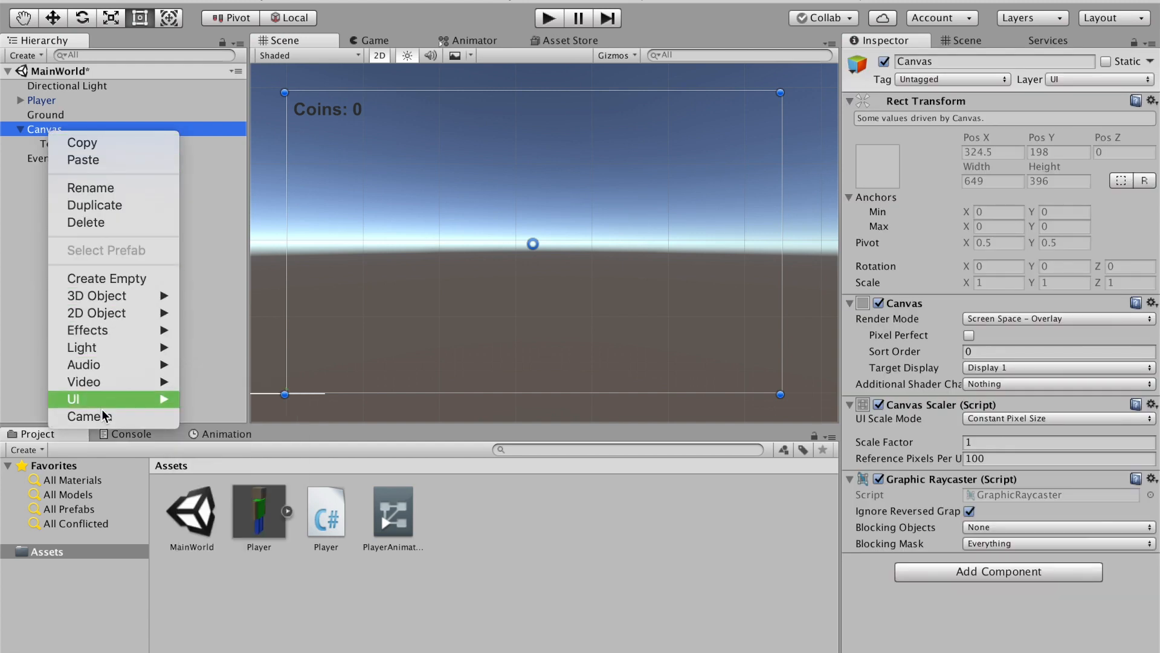
{"action": "mouse_move", "coordinate": [160, 400]}
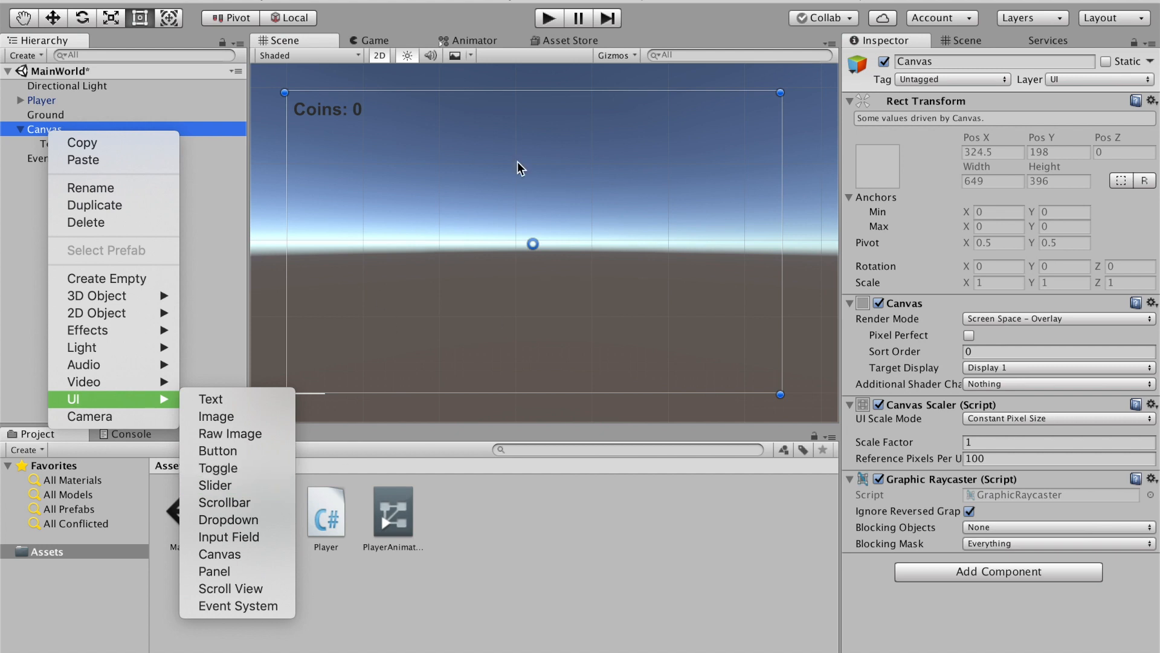
{"action": "left_click", "coordinate": [228, 230]}
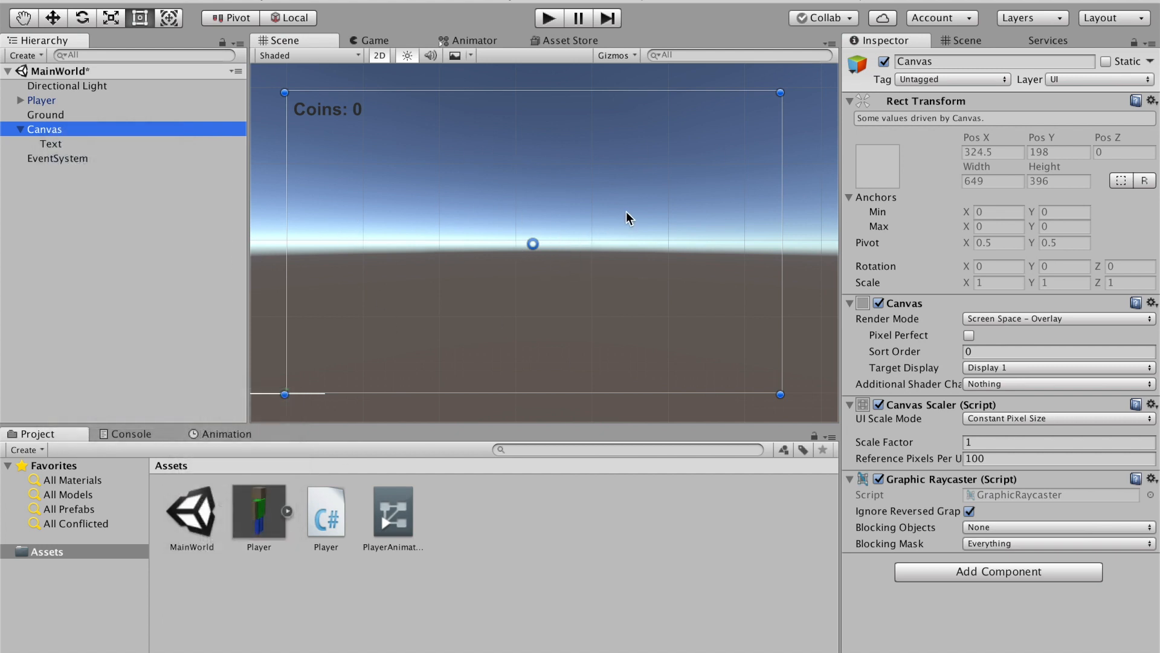
Switch to Blender and dismiss its splash screen
{"action": "mouse_move", "coordinate": [846, 644]}
{"action": "left_click", "coordinate": [979, 639]}
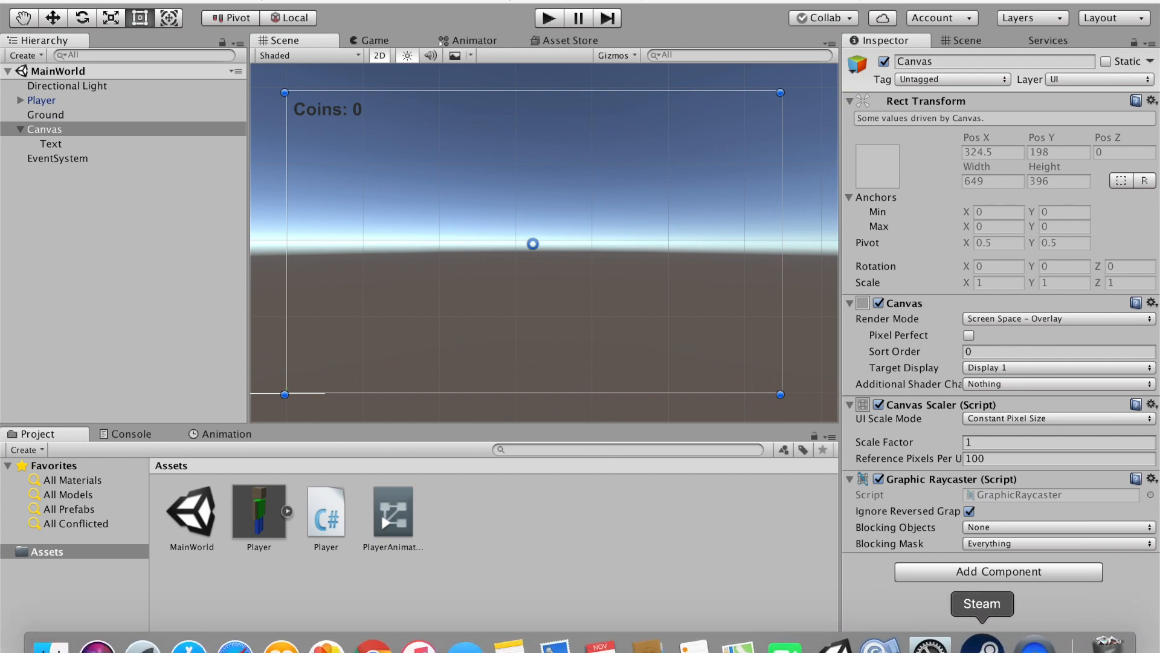
{"action": "right_click", "coordinate": [979, 640]}
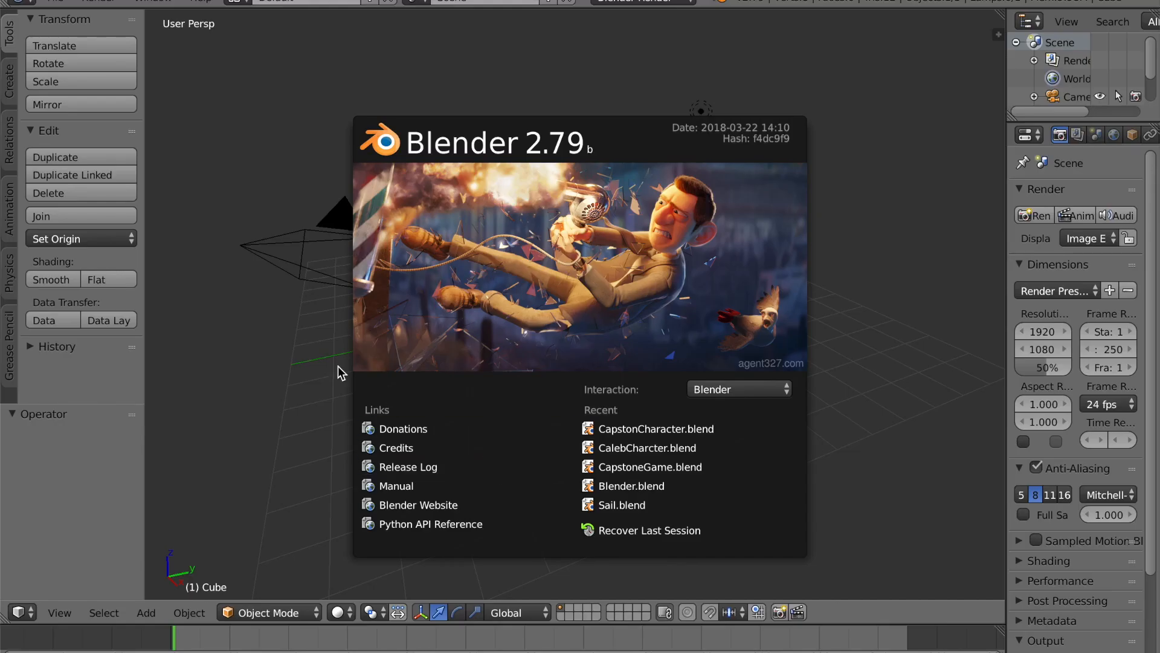
{"action": "left_click", "coordinate": [339, 366]}
Delete every default object in the scene, including the cube, camera and lamp
{"action": "middle_click_drag", "start_coordinate": [678, 209], "coordinate": [645, 209]}
{"action": "key", "text": "a"}
{"action": "key", "text": "a"}
{"action": "key", "text": "x"}
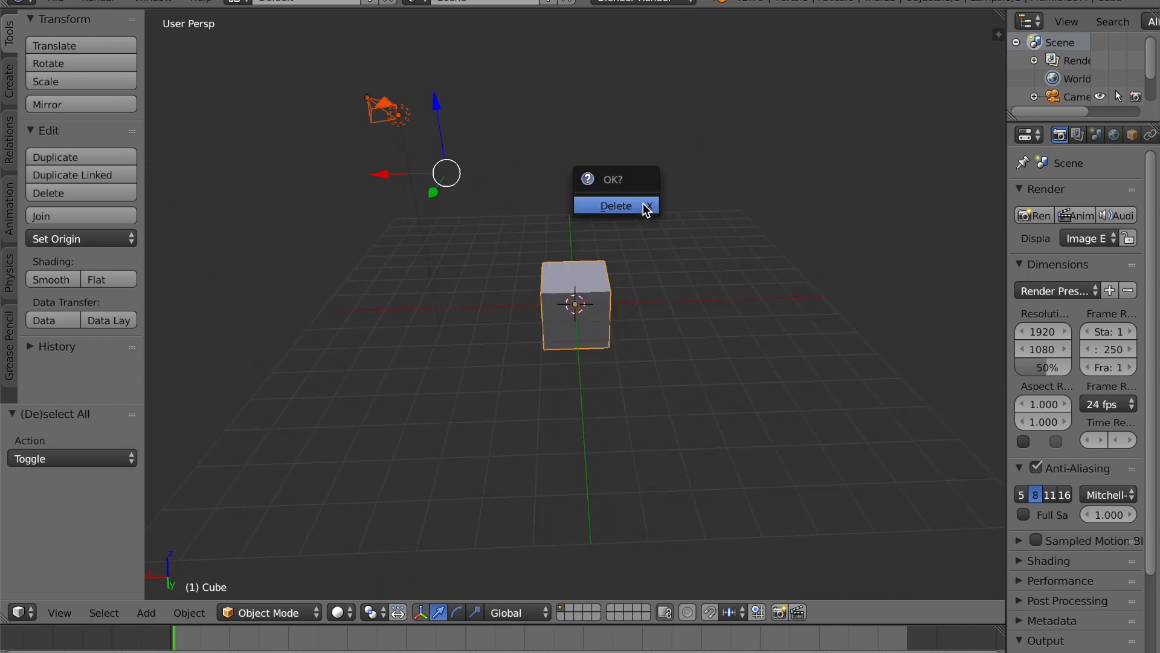
{"action": "left_click", "coordinate": [643, 203]}
Add a cylinder mesh at the scene's origin with 9 vertices
{"action": "middle_click_drag", "start_coordinate": [686, 308], "coordinate": [663, 300]}
{"action": "key", "text": "shift+a"}
{"action": "mouse_move", "coordinate": [666, 296]}
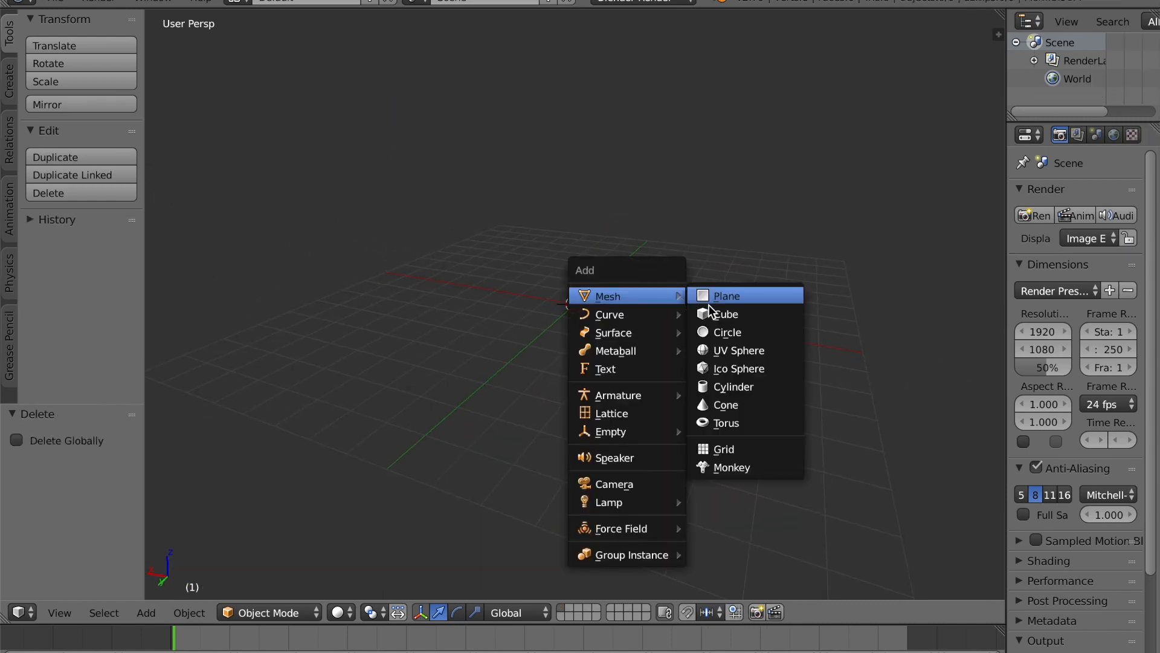
{"action": "left_click", "coordinate": [749, 388]}
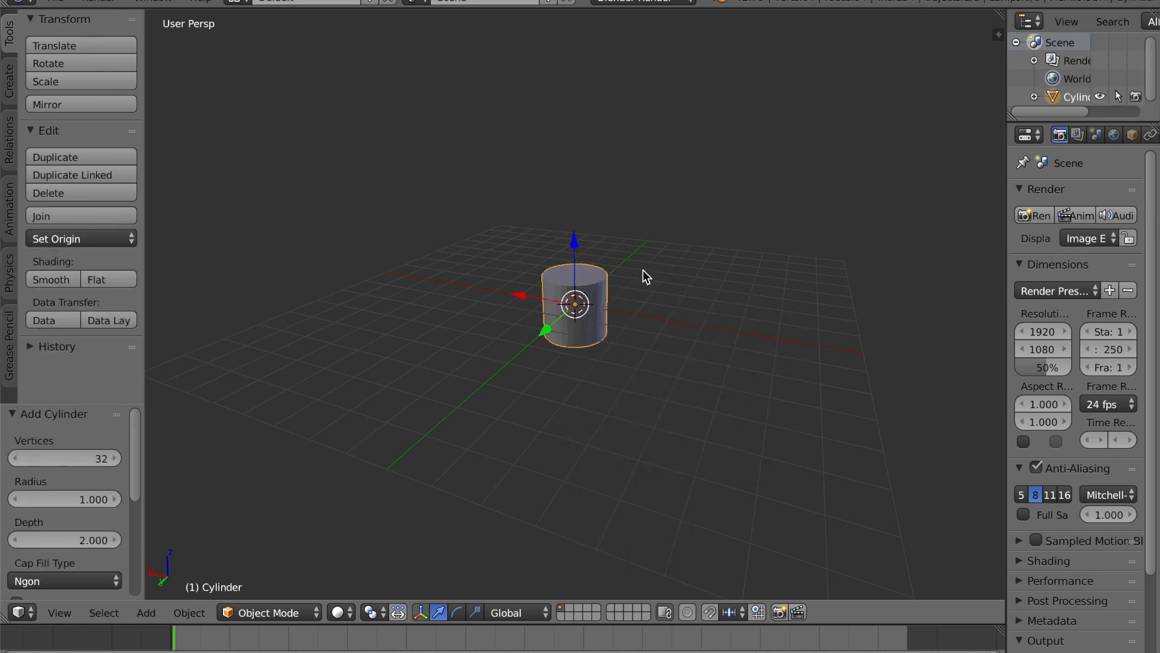
{"action": "left_click", "coordinate": [66, 458]}
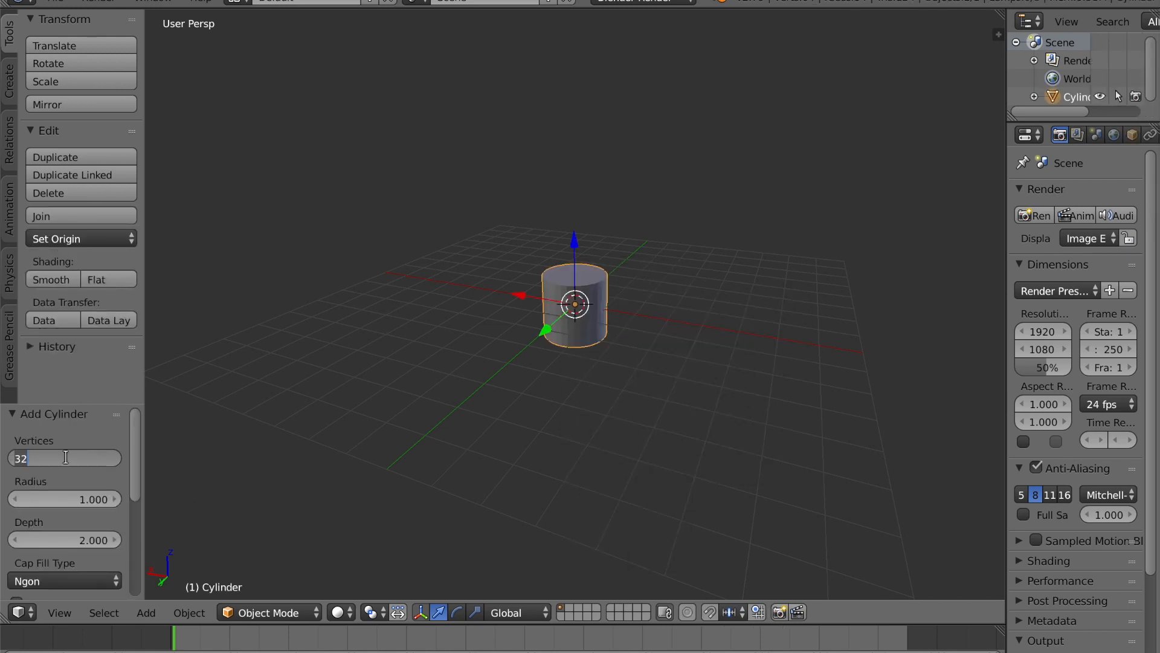
{"action": "type", "text": "9"}
{"action": "key", "text": "Return"}
Flatten the cylinder into a coin shape by scaling it to about 0.196 along Z
{"action": "middle_click_drag", "start_coordinate": [451, 252], "coordinate": [417, 303]}
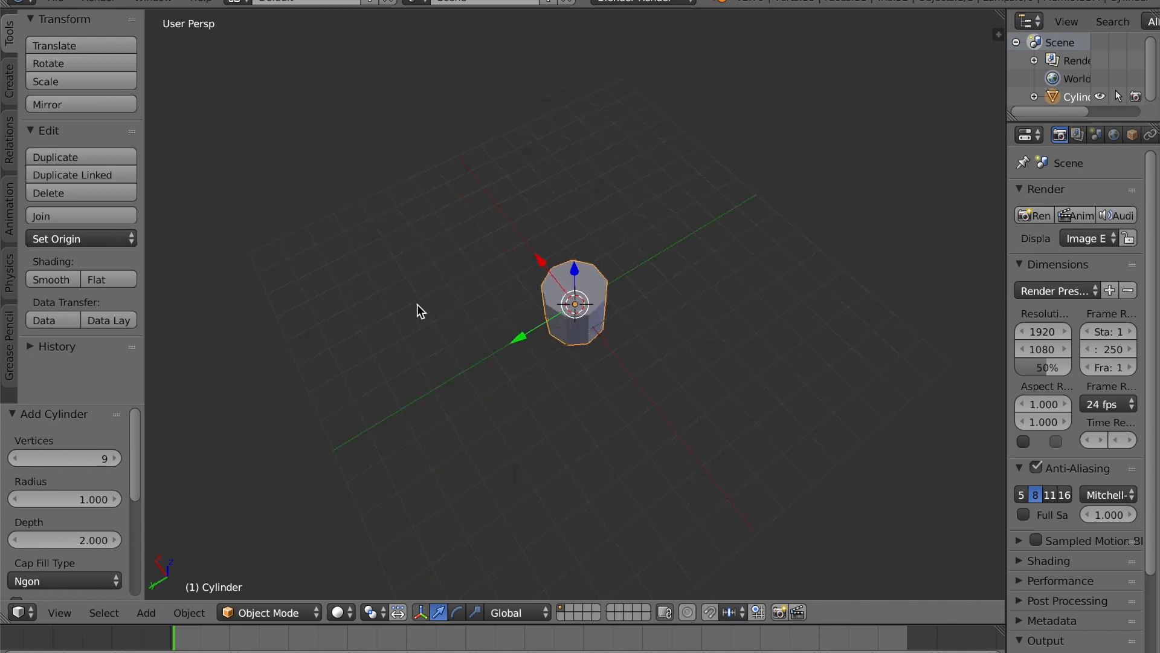
{"action": "scroll", "coordinate": [521, 306], "scroll_direction": "up", "scroll_amount": 3}
{"action": "middle_click_drag", "start_coordinate": [521, 306], "coordinate": [519, 262]}
{"action": "key", "text": "s"}
{"action": "key", "text": "z"}
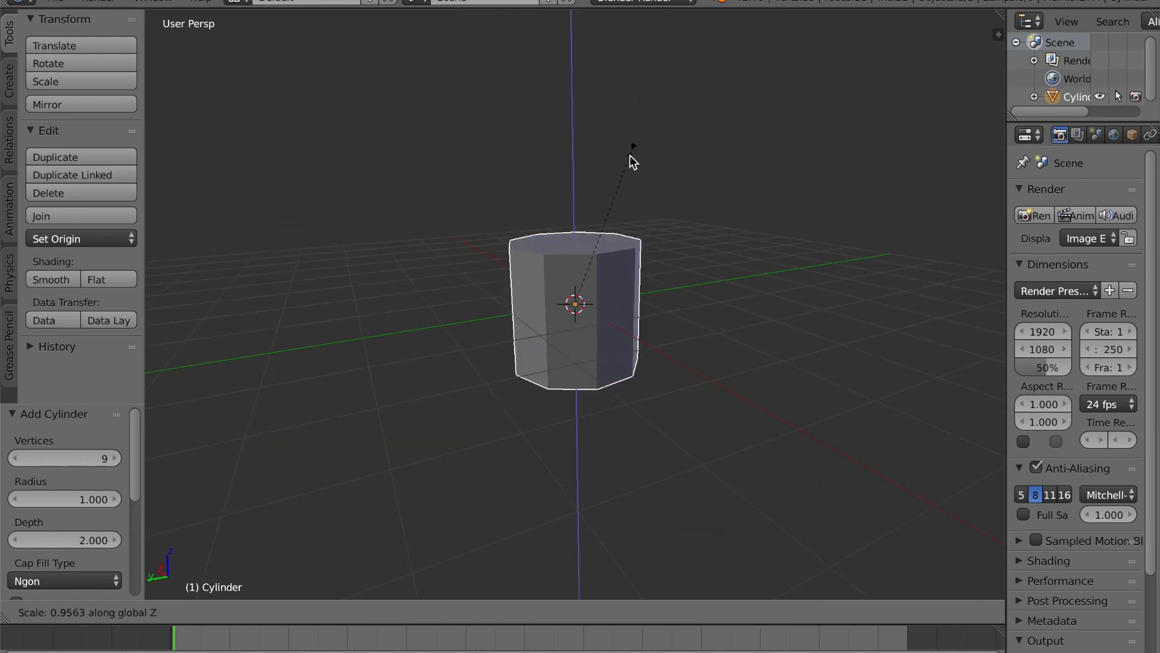
{"action": "left_click", "coordinate": [605, 287]}
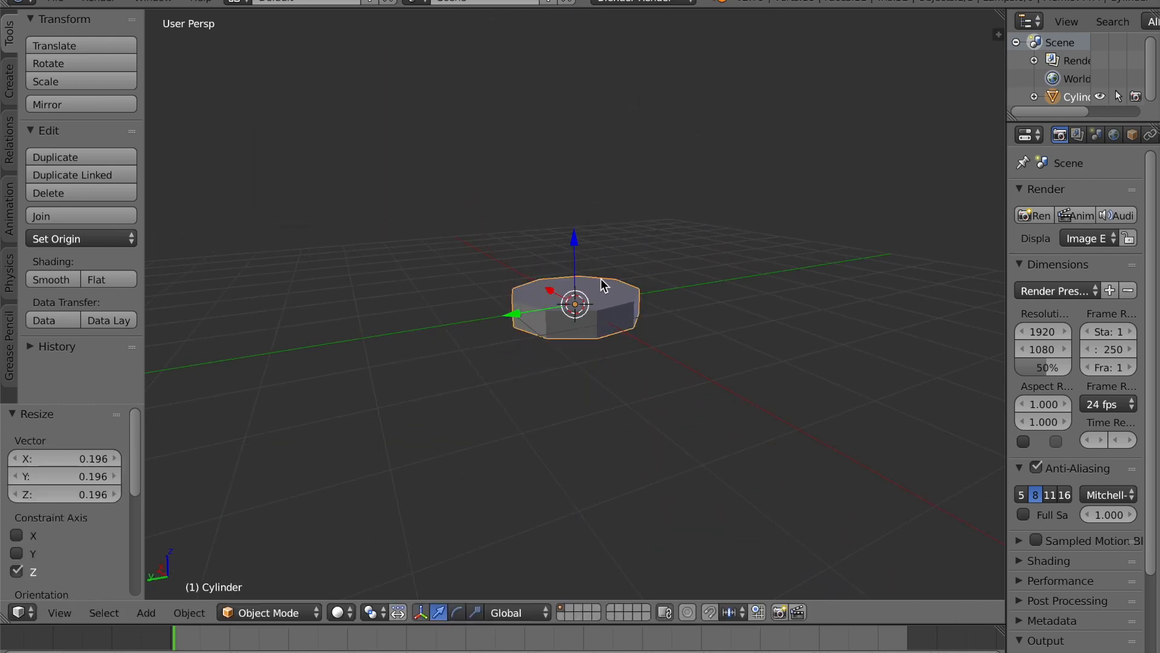
Raise the flattened cylinder about 1.3 units along Z and rotate it 90° about X so it stands upright
{"action": "left_click_drag", "start_coordinate": [575, 242], "coordinate": [611, 165]}
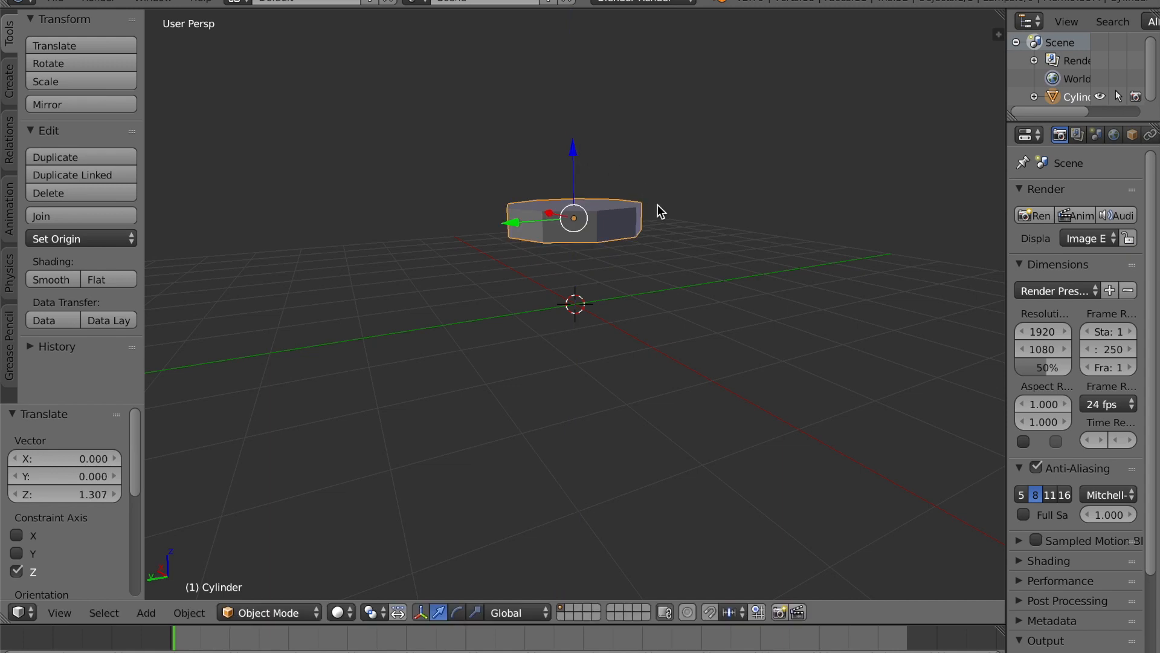
{"action": "type", "text": "rx90"}
{"action": "key", "text": "Return"}
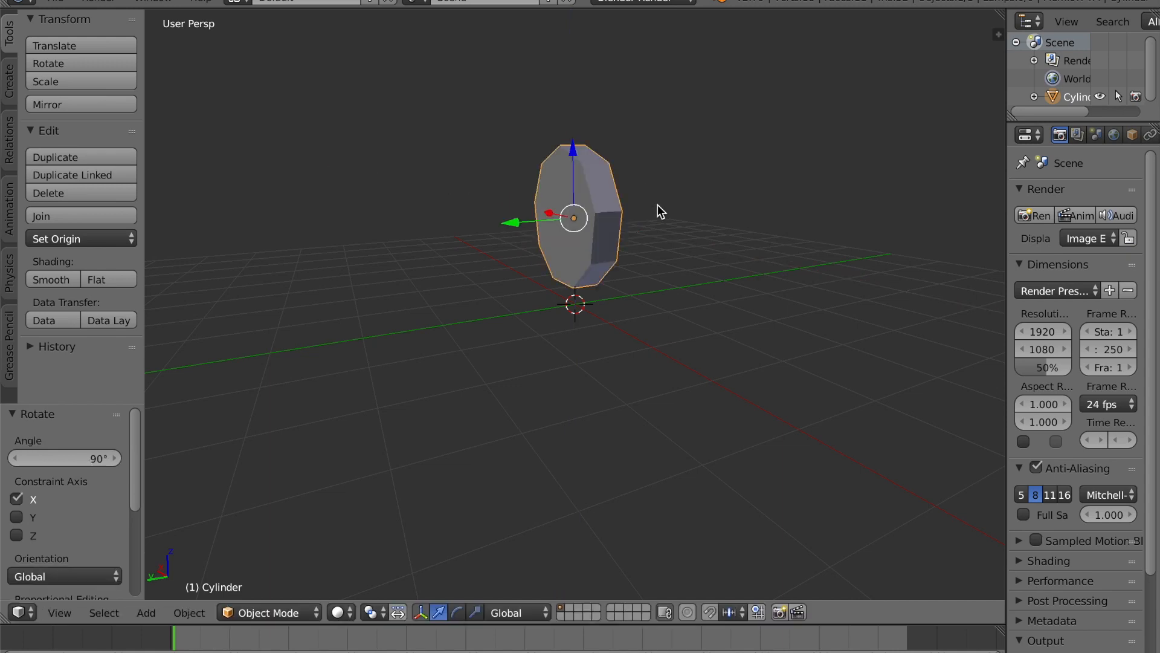
Thin the upright coin slightly by scaling it to about 0.94 along Y
{"action": "scroll", "coordinate": [656, 207], "scroll_direction": "up", "scroll_amount": 2}
{"action": "middle_click_drag", "start_coordinate": [655, 206], "coordinate": [635, 251]}
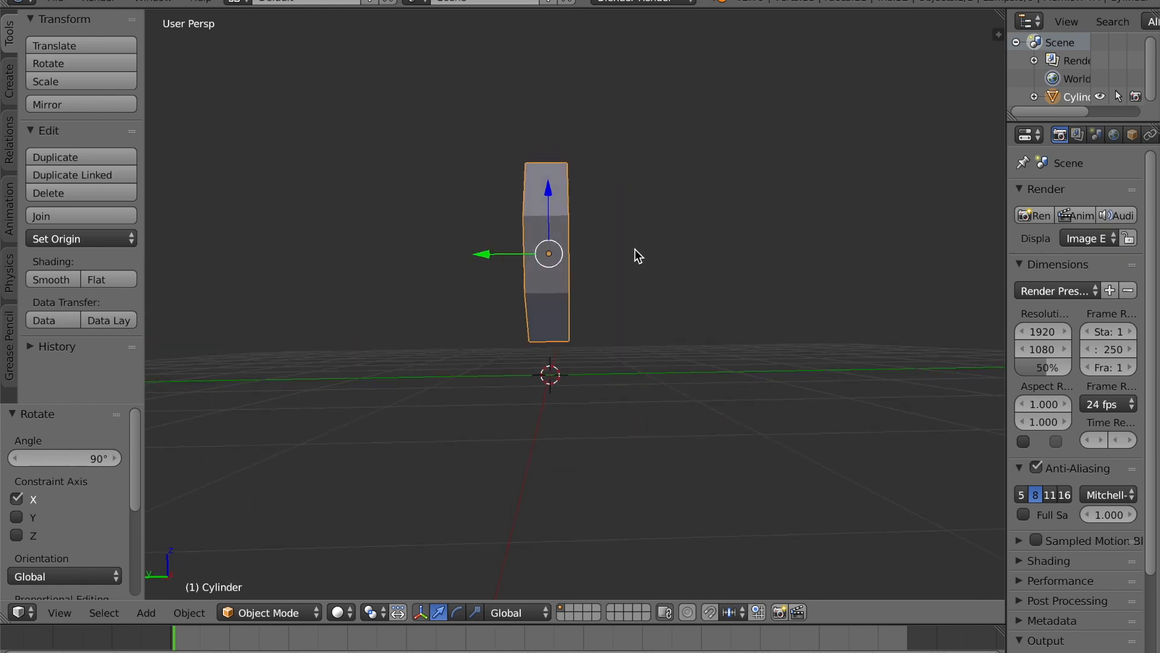
{"action": "key", "text": "s"}
{"action": "key", "text": "x"}
{"action": "key", "text": "y"}
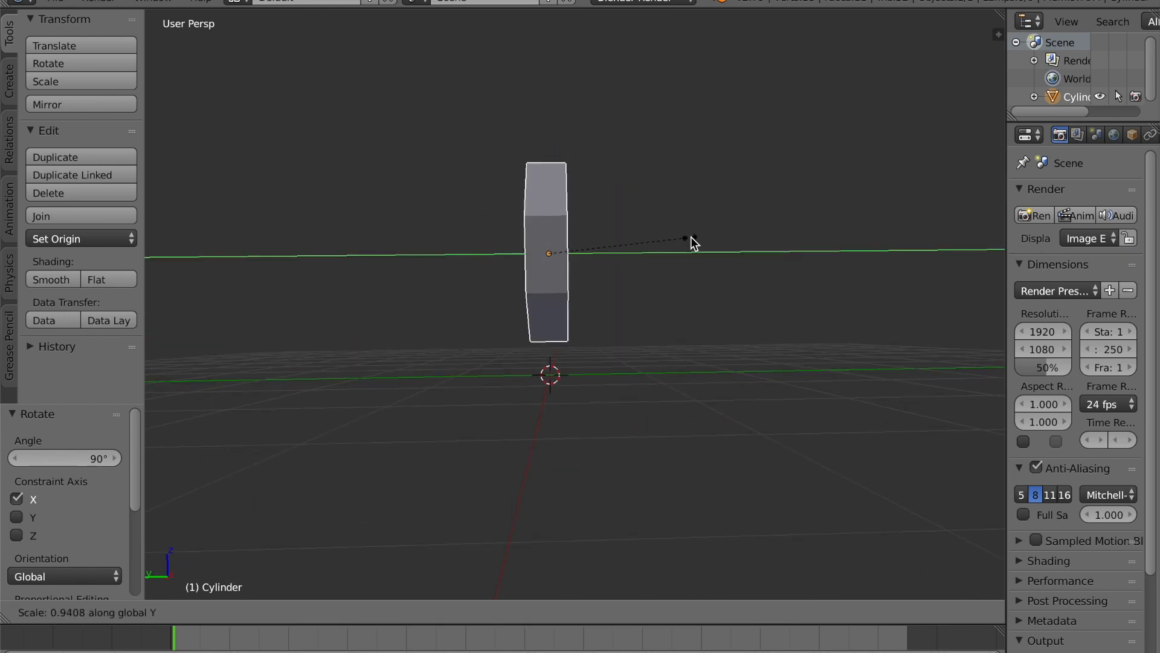
{"action": "left_click", "coordinate": [691, 237]}
Enter Edit Mode with face selection and select both nine-sided faces of the coin
{"action": "middle_click_drag", "start_coordinate": [687, 241], "coordinate": [665, 269]}
{"action": "key", "text": "Tab"}
{"action": "left_click", "coordinate": [568, 613]}
{"action": "right_click", "coordinate": [557, 283]}
{"action": "middle_click_drag", "start_coordinate": [627, 288], "coordinate": [689, 357]}
{"action": "right_click", "coordinate": [530, 310], "text": "shift"}
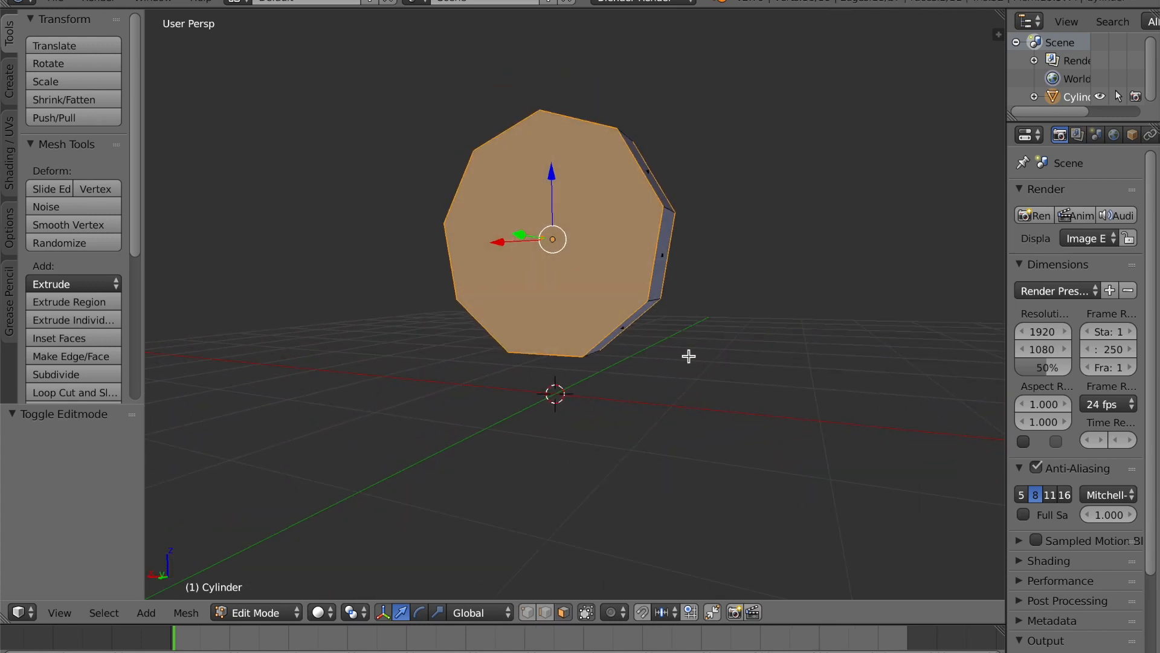
Extrude the coin's two nine-sided faces in place, without any offset
{"action": "key", "text": "e"}
{"action": "right_click", "coordinate": [688, 297]}
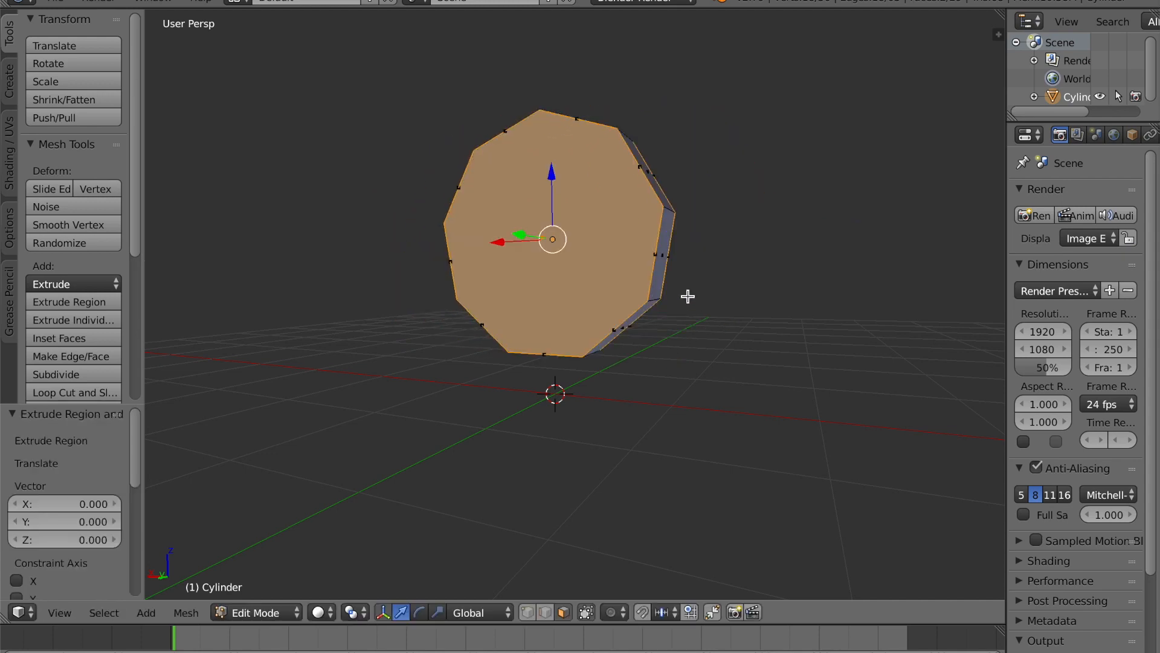
{"action": "middle_click_drag", "start_coordinate": [760, 205], "coordinate": [593, 277]}
{"action": "type", "text": "s0.8"}
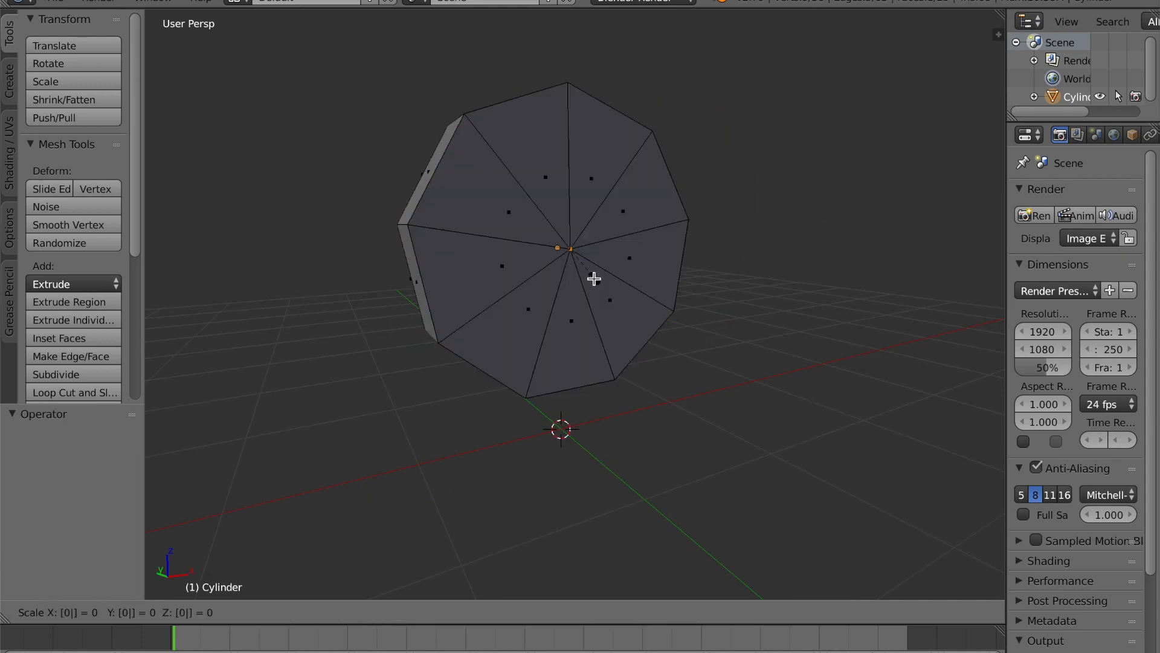
{"action": "key", "text": "Return"}
{"action": "key", "text": "ctrl+z"}
Scale the extruded faces to 0.85 to form a rim around each side of the coin
{"action": "type", "text": "s0.85"}
{"action": "key", "text": "Return"}
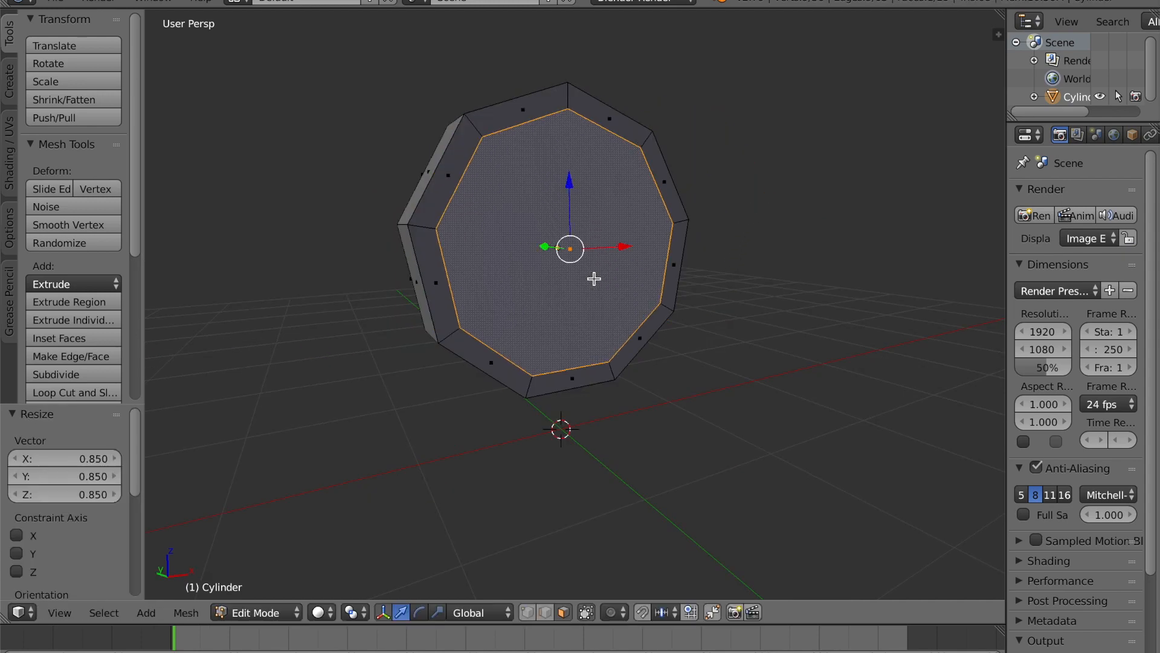
{"action": "middle_click_drag", "start_coordinate": [594, 279], "coordinate": [617, 287]}
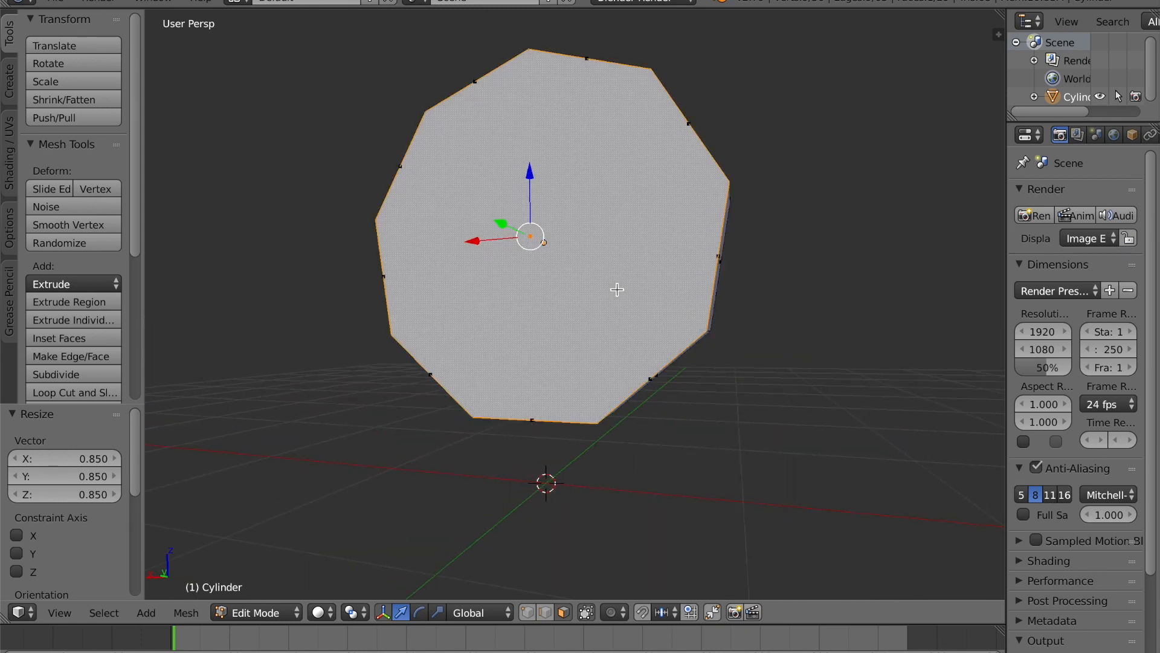
Shrink both extruded coin faces uniformly by a factor of 0.85, leaving a border around each face
{"action": "key", "text": "s"}
{"action": "type", "text": "0.85"}
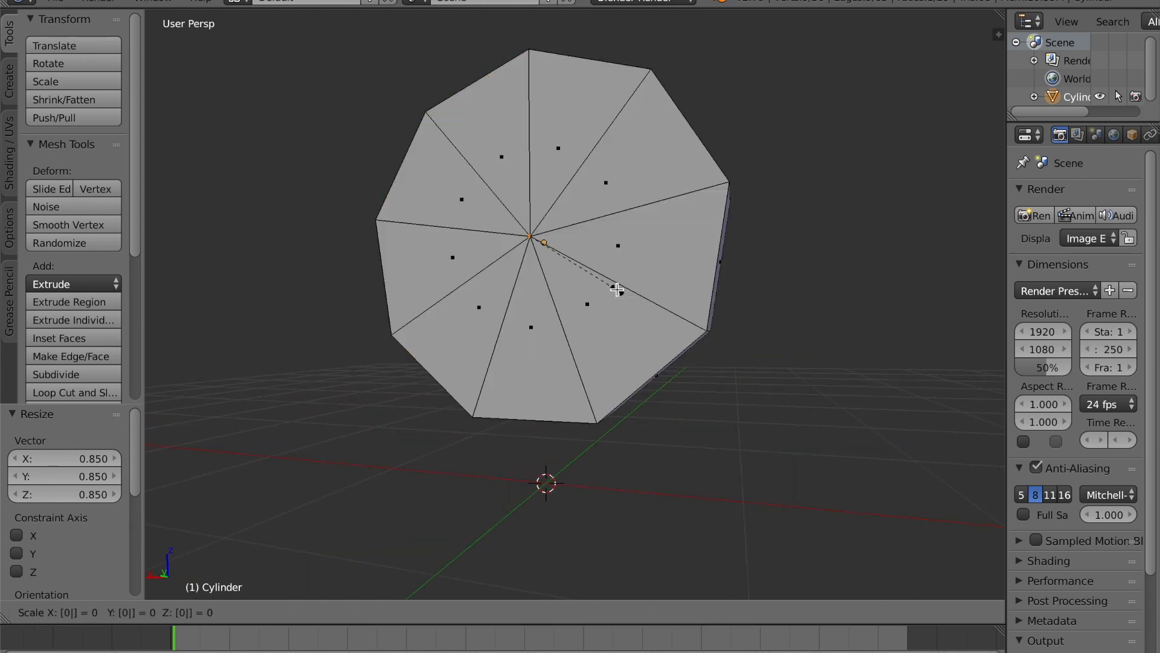
{"action": "key", "text": "Return"}
{"action": "middle_click_drag", "start_coordinate": [736, 260], "coordinate": [596, 283]}
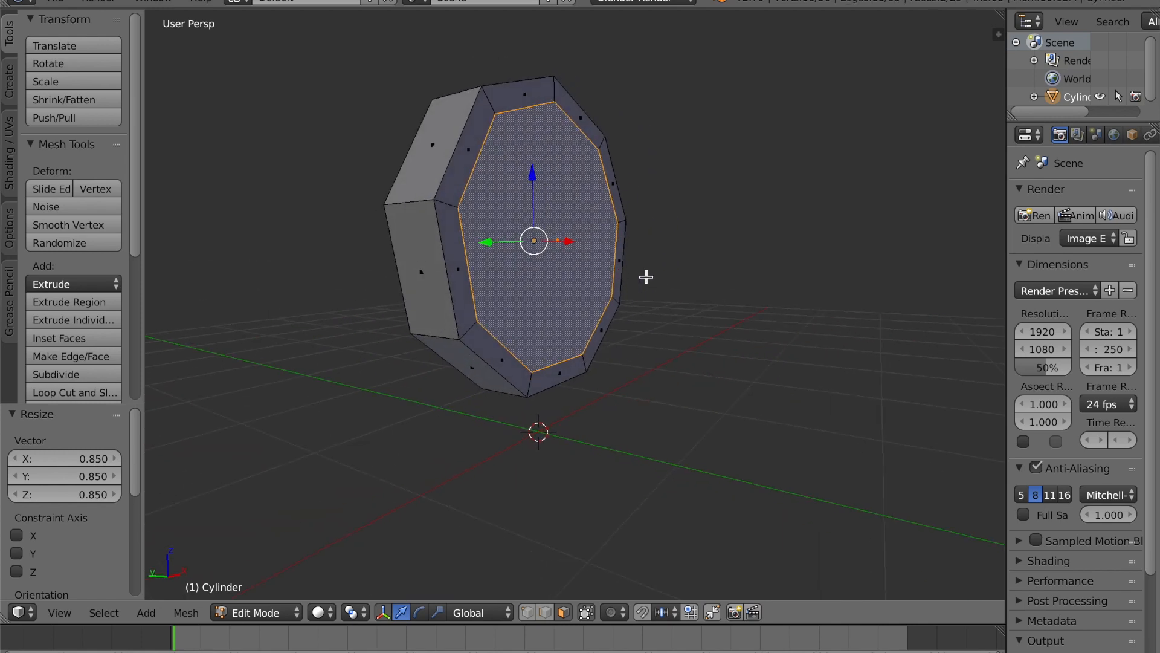
Extrude the inner faces in place, scale them along Y to recess them into the coin, and return to Object Mode
{"action": "key", "text": "e"}
{"action": "right_click", "coordinate": [681, 285]}
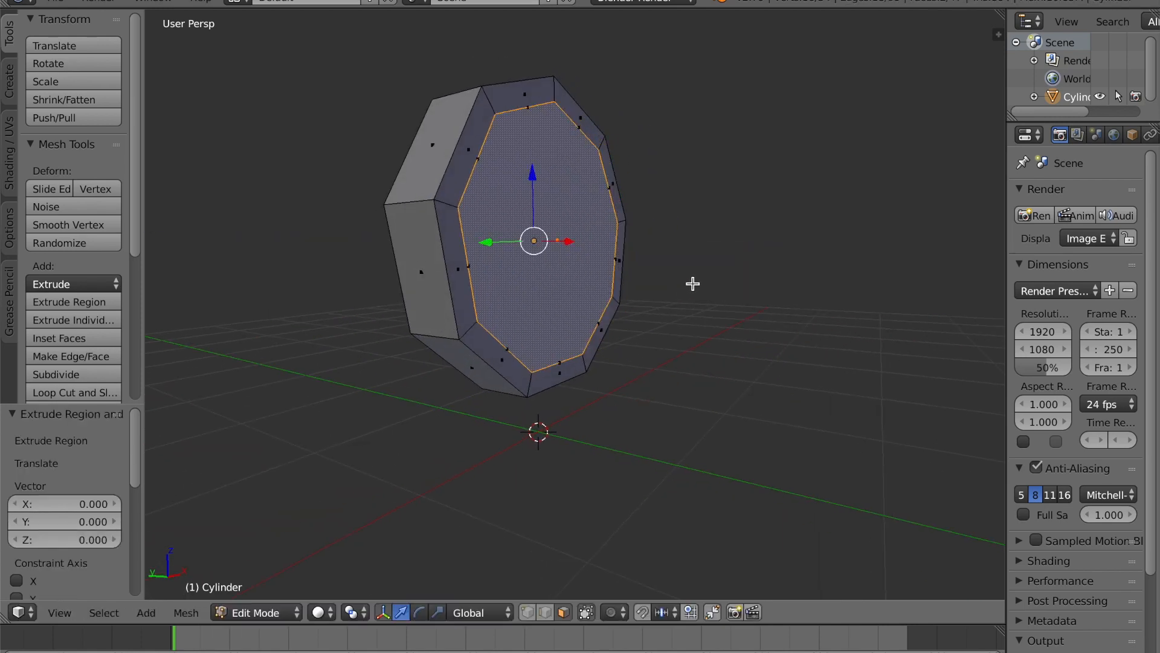
{"action": "key", "text": "s"}
{"action": "key", "text": "x"}
{"action": "key", "text": "y"}
{"action": "left_click", "coordinate": [690, 264]}
{"action": "key", "text": "Tab"}
{"action": "middle_click_drag", "start_coordinate": [692, 266], "coordinate": [631, 325]}
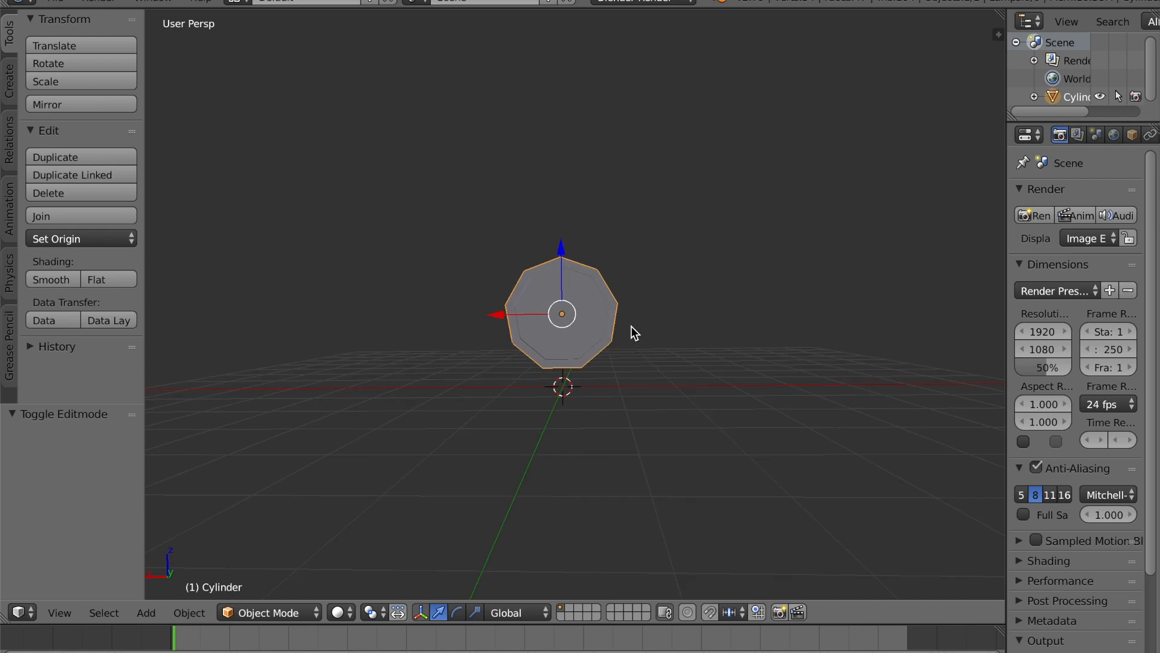
Assign the existing material to the coin and rename it Coin
{"action": "left_click_drag", "start_coordinate": [1008, 321], "coordinate": [848, 339]}
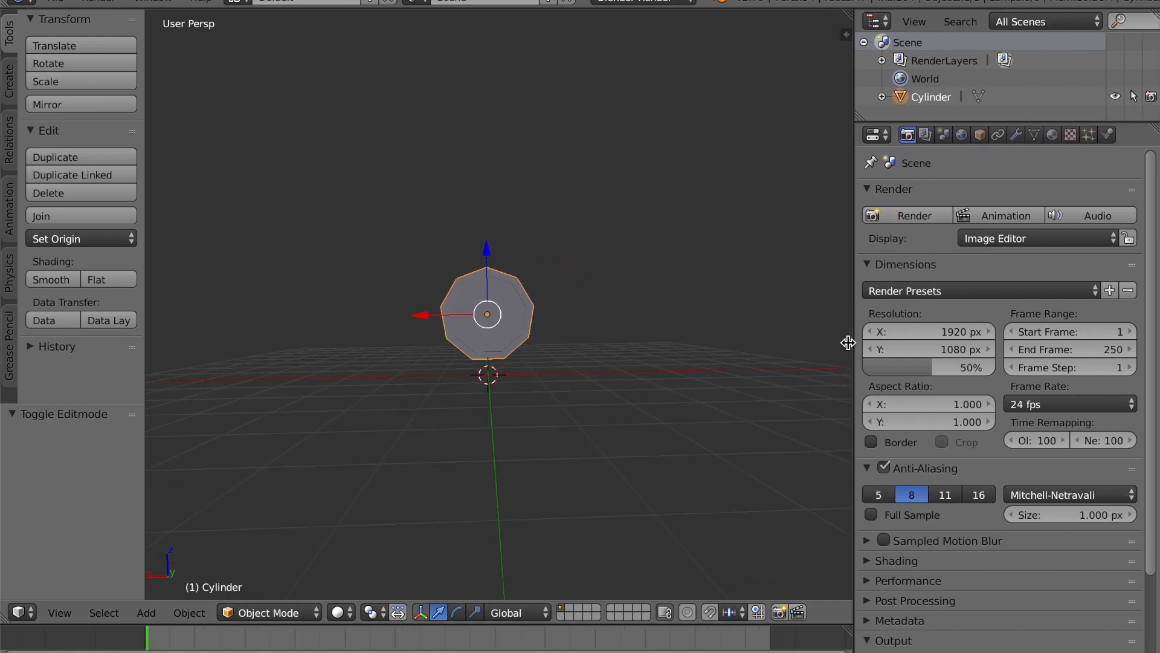
{"action": "left_click", "coordinate": [1047, 134]}
{"action": "left_click", "coordinate": [871, 254]}
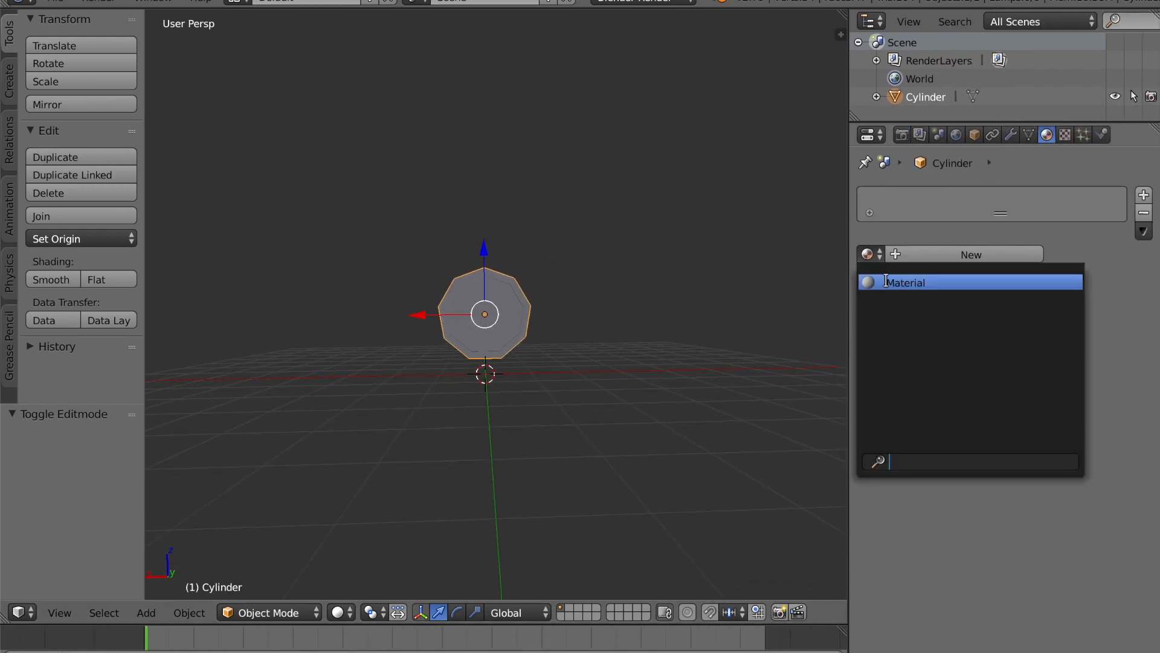
{"action": "left_click", "coordinate": [891, 281]}
{"action": "type", "text": "Coin"}
{"action": "key", "text": "Return"}
Set the Coin material's diffuse colour to golden yellow with RGB values 0.800, 0.517 and 0.039
{"action": "left_click", "coordinate": [899, 475]}
{"action": "left_click_drag", "start_coordinate": [895, 298], "coordinate": [861, 332]}
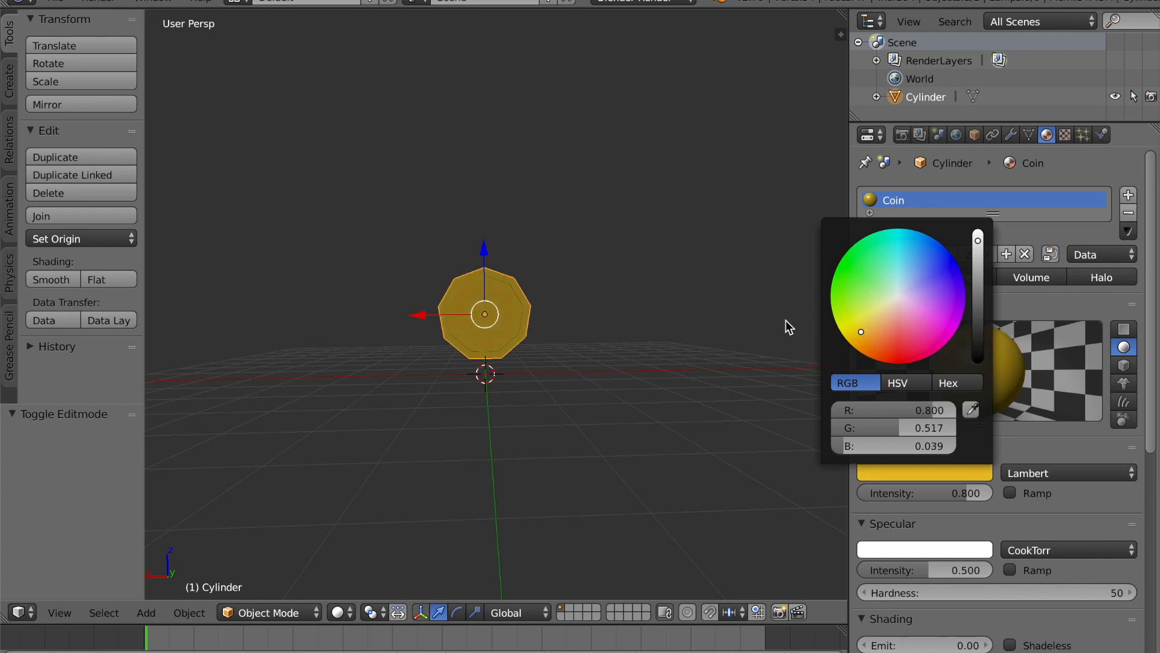
{"action": "middle_click_drag", "start_coordinate": [527, 228], "coordinate": [533, 292]}
{"action": "middle_click_drag", "start_coordinate": [567, 269], "coordinate": [605, 260]}
Export the coin model as Coin.fbx into the Sail Videos folder
{"action": "left_click", "coordinate": [58, 2]}
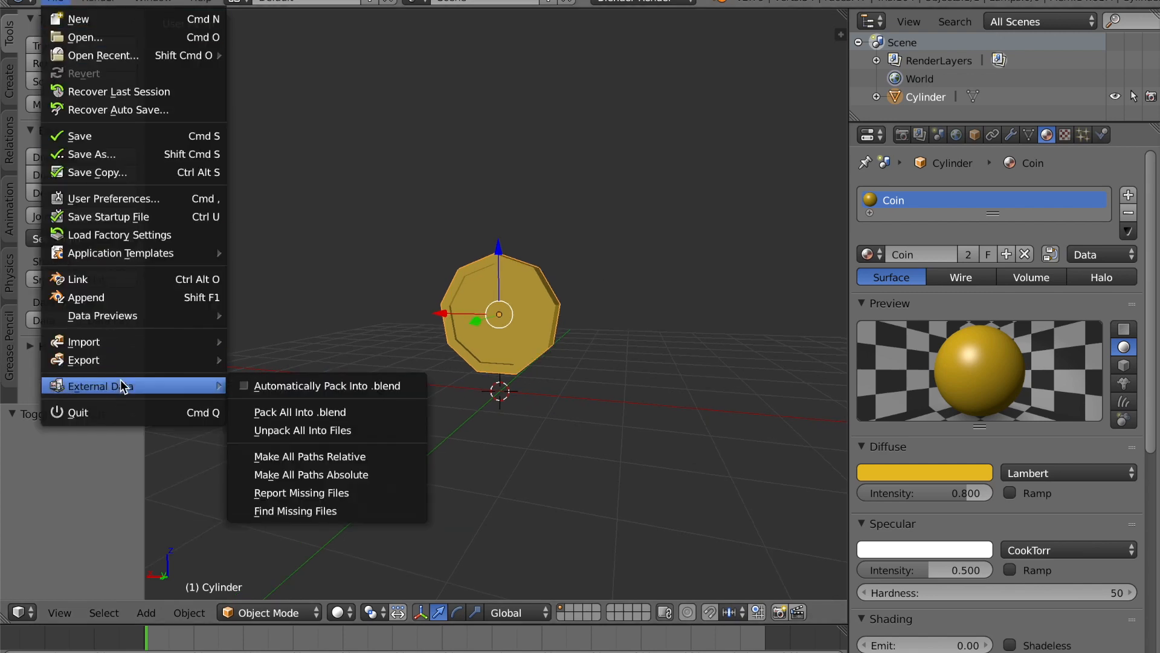
{"action": "mouse_move", "coordinate": [129, 362]}
{"action": "left_click", "coordinate": [270, 415]}
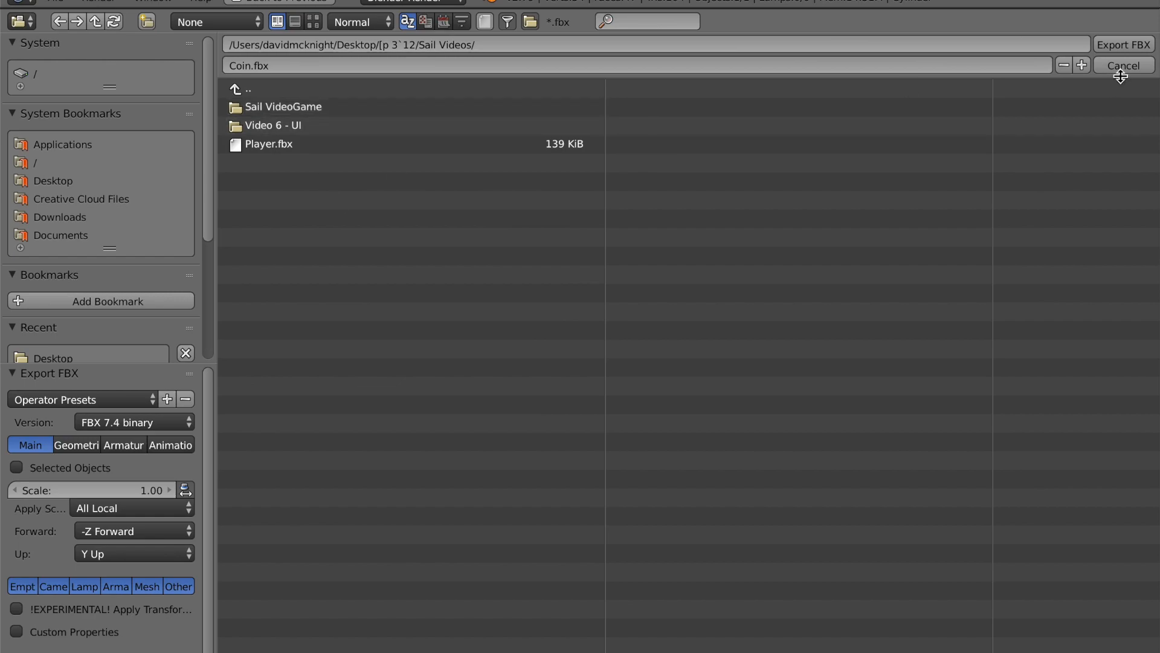
{"action": "left_click", "coordinate": [1123, 45]}
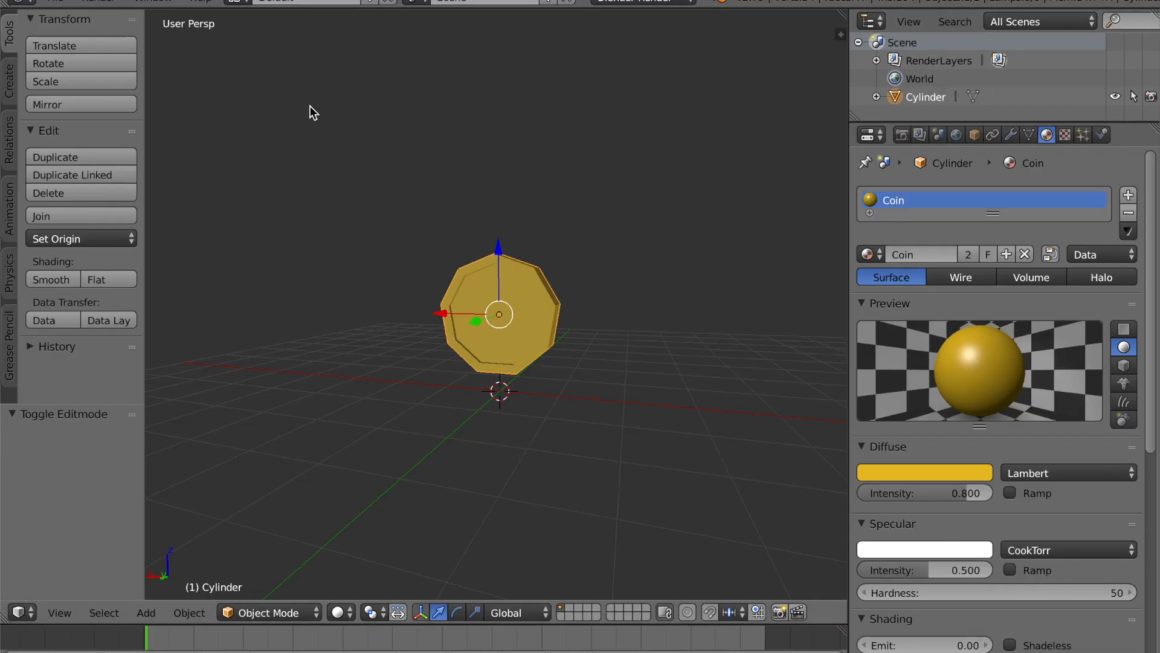
Quit Blender without saving and minimise the Steam window to return to Unity
{"action": "key", "text": "super+q"}
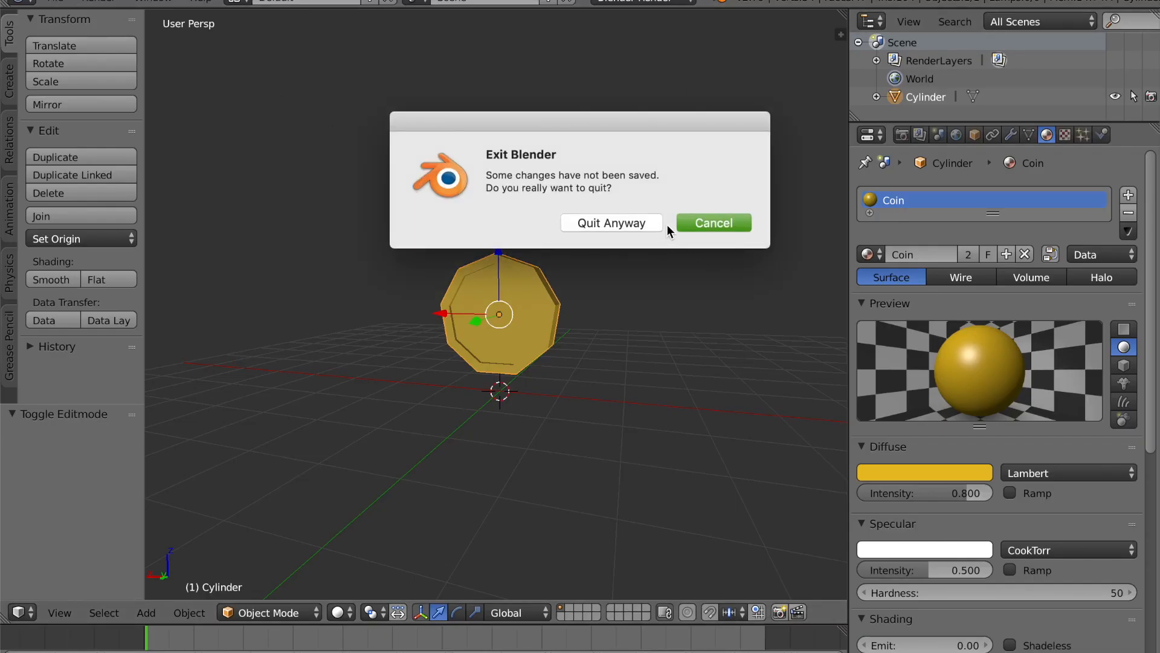
{"action": "left_click", "coordinate": [637, 223]}
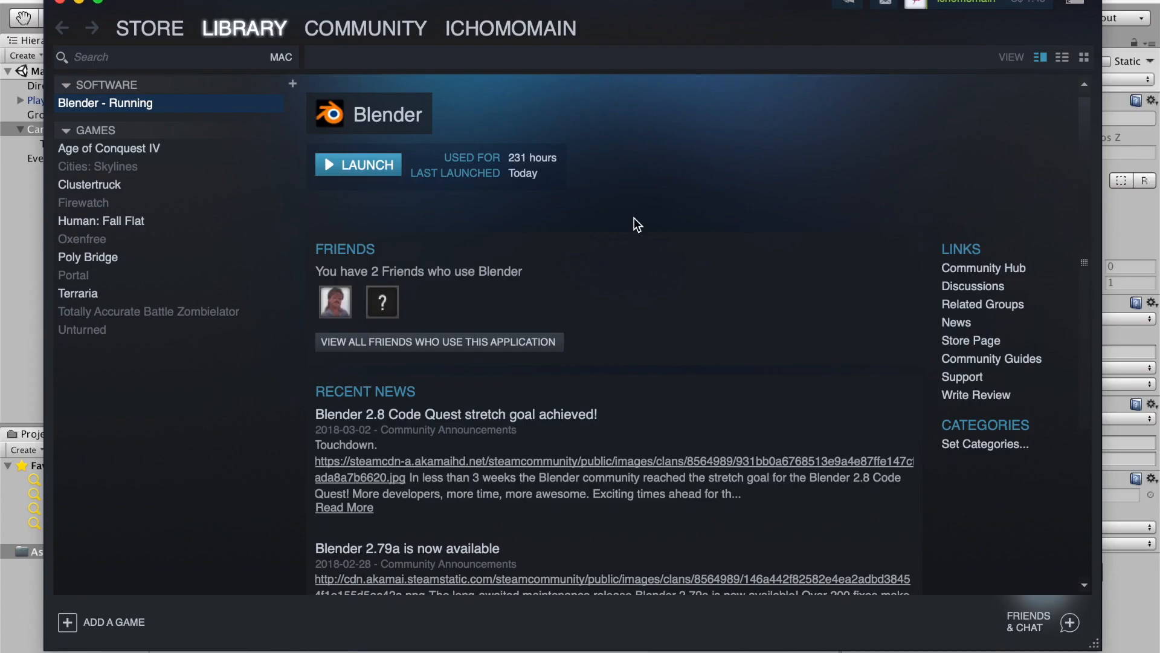
{"action": "key", "text": "super+m"}
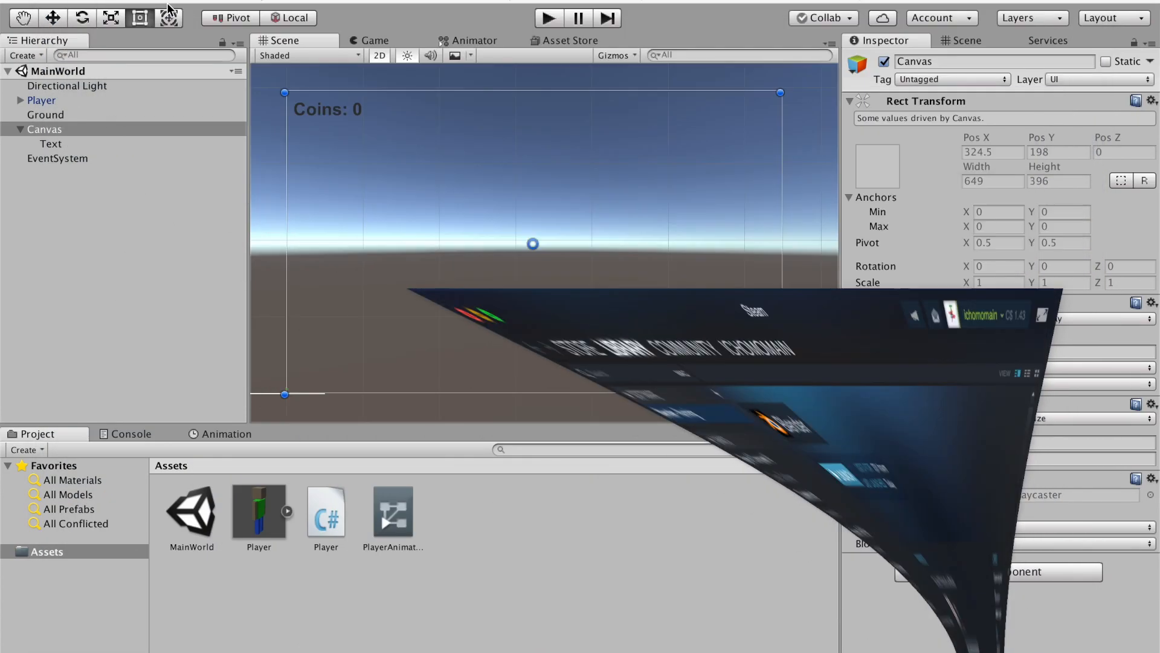
Import the Coin model file from Finder into the Assets folder of the Unity project
{"action": "left_click", "coordinate": [57, 635]}
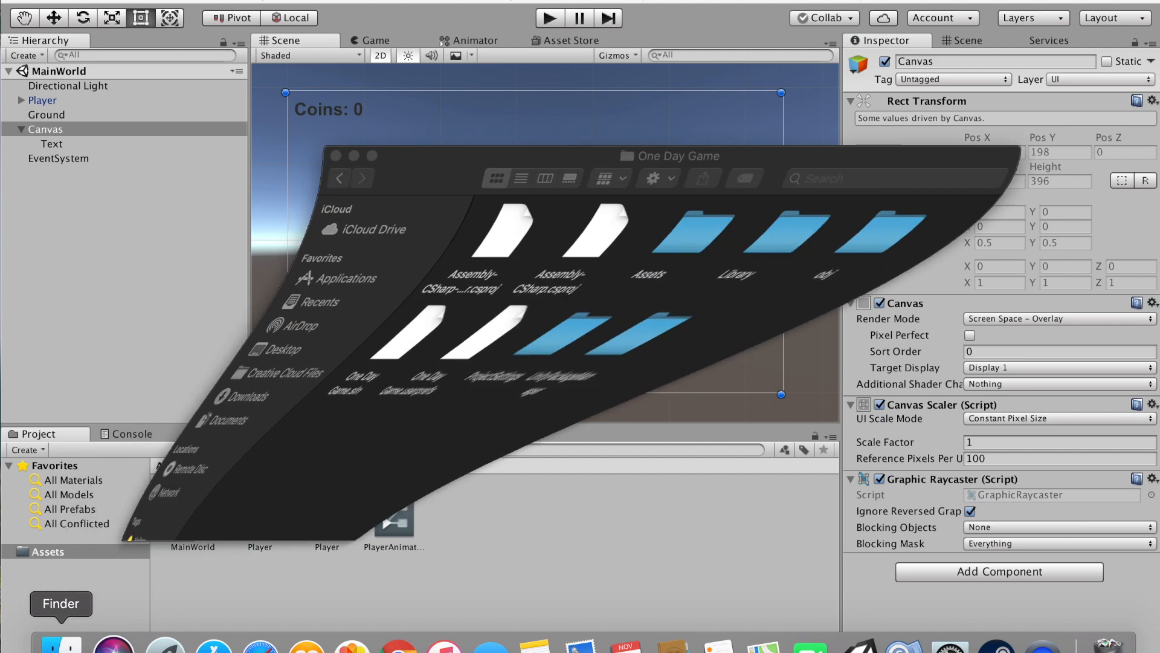
{"action": "left_click_drag", "start_coordinate": [533, 458], "coordinate": [548, 596]}
{"action": "left_click", "coordinate": [621, 460]}
{"action": "left_click", "coordinate": [369, 130]}
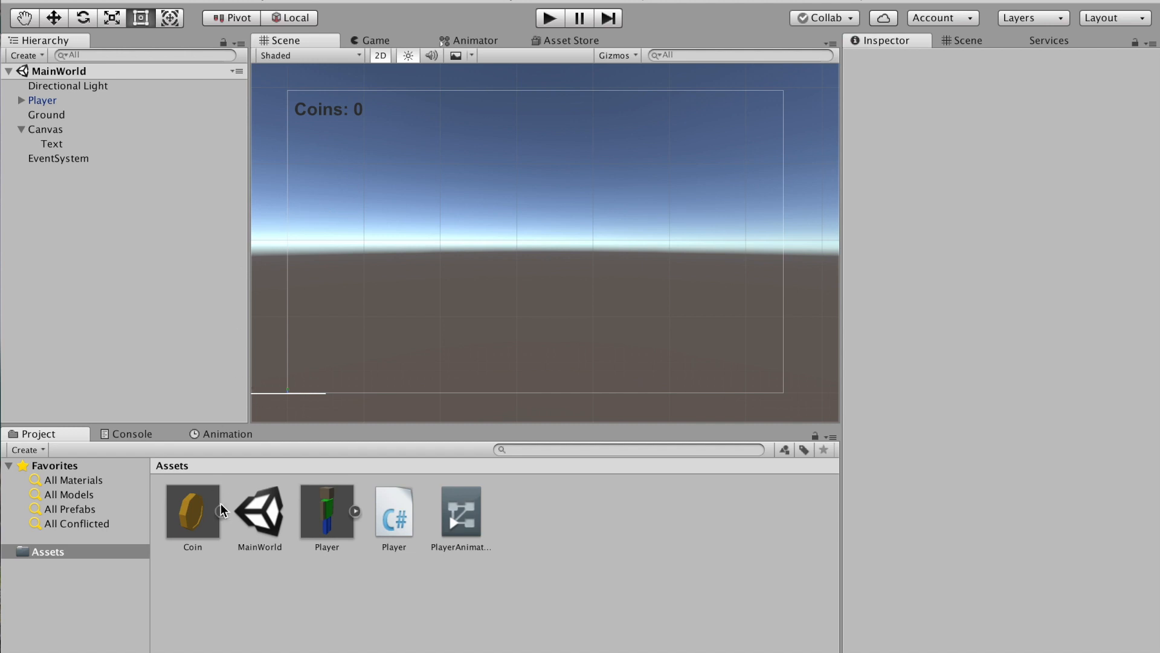
Switch the scene view to 3D, add the Coin model to the MainWorld hierarchy and focus on it
{"action": "left_click", "coordinate": [381, 55]}
{"action": "middle_click_drag", "start_coordinate": [376, 202], "coordinate": [388, 280]}
{"action": "left_click_drag", "start_coordinate": [187, 531], "coordinate": [79, 242]}
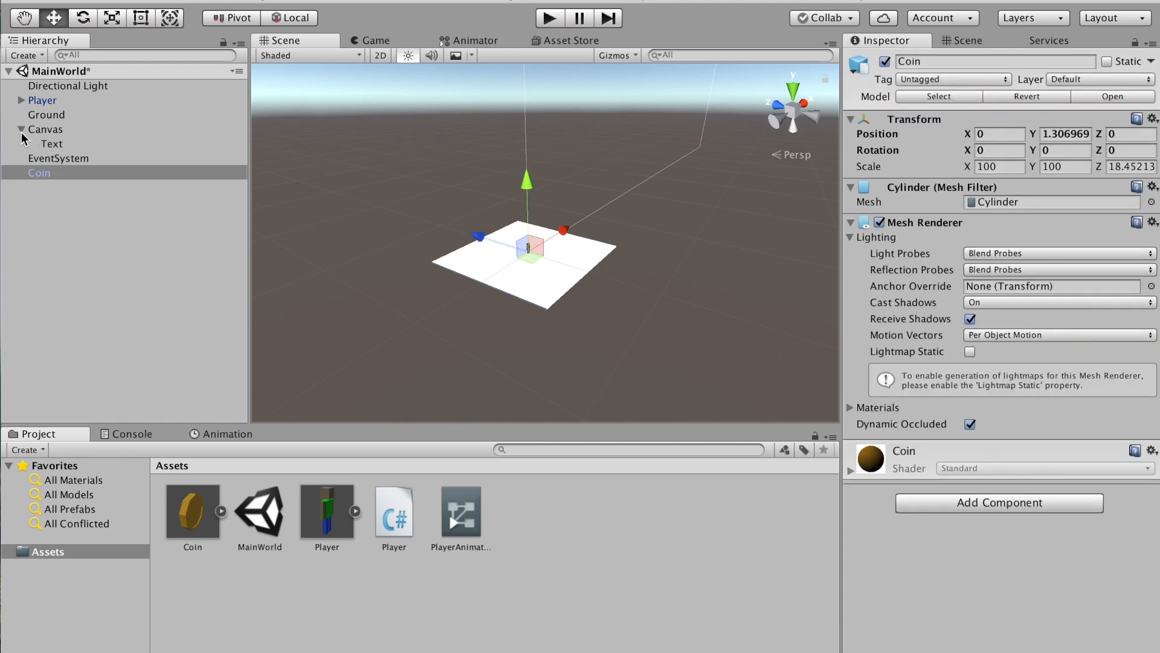
{"action": "left_click", "coordinate": [21, 130]}
{"action": "double_click", "coordinate": [54, 162]}
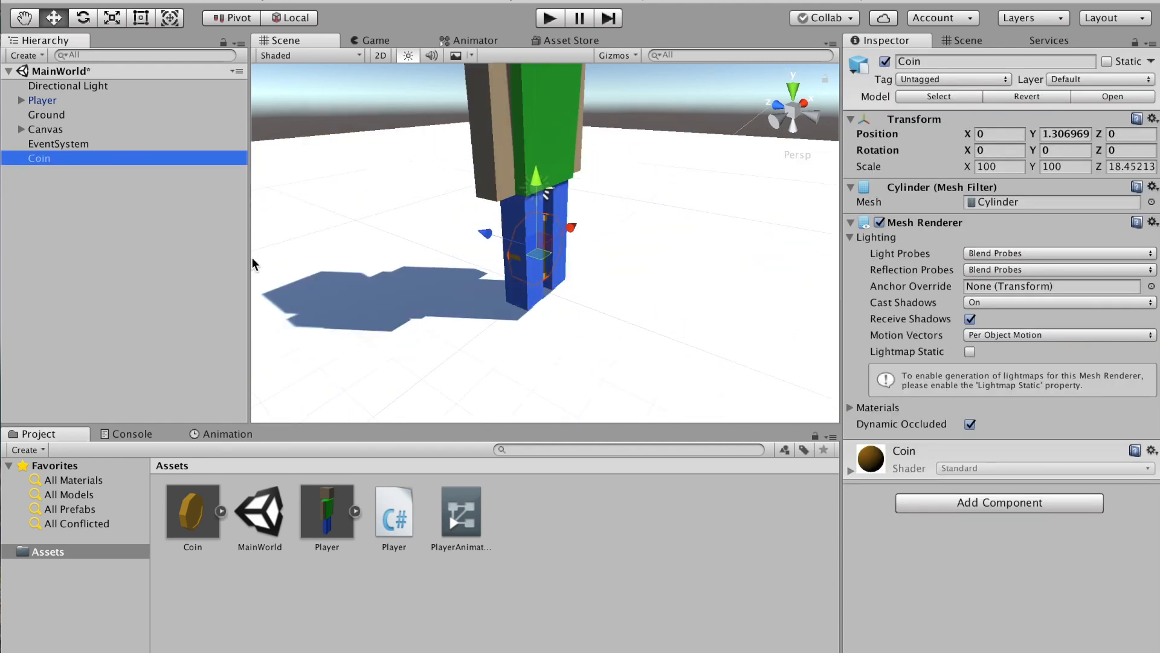
Move the coin away from the player along the Z axis to about 7.62
{"action": "right_click_drag", "start_coordinate": [390, 285], "coordinate": [687, 259]}
{"action": "left_click_drag", "start_coordinate": [641, 203], "coordinate": [272, 266]}
{"action": "scroll", "coordinate": [373, 284], "scroll_direction": "down", "scroll_amount": 5}
{"action": "right_click_drag", "start_coordinate": [453, 290], "coordinate": [393, 295]}
{"action": "right_click_drag", "start_coordinate": [461, 264], "coordinate": [406, 240]}
{"action": "scroll", "coordinate": [453, 288], "scroll_direction": "down", "scroll_amount": 2}
{"action": "scroll", "coordinate": [475, 285], "scroll_direction": "up", "scroll_amount": 2}
{"action": "right_click_drag", "start_coordinate": [577, 291], "coordinate": [520, 280]}
{"action": "middle_click_drag", "start_coordinate": [522, 278], "coordinate": [381, 232]}
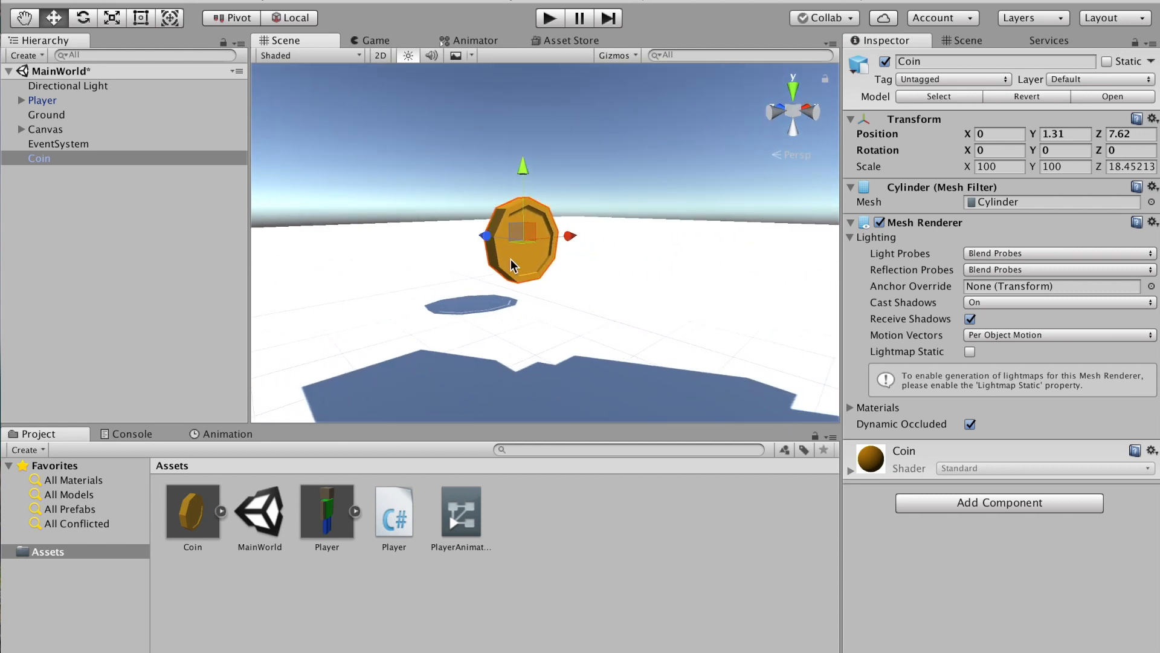
Import the Coin_Sound audio file from the Downloads folder in Finder into the Unity assets
{"action": "mouse_move", "coordinate": [474, 644]}
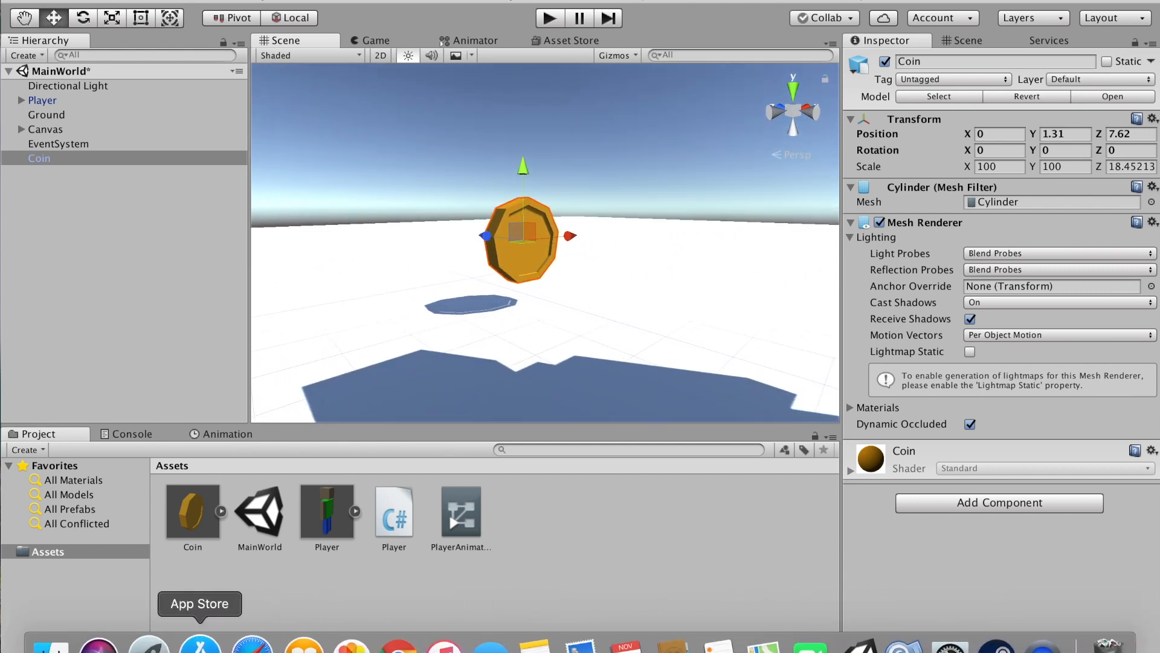
{"action": "left_click", "coordinate": [62, 644]}
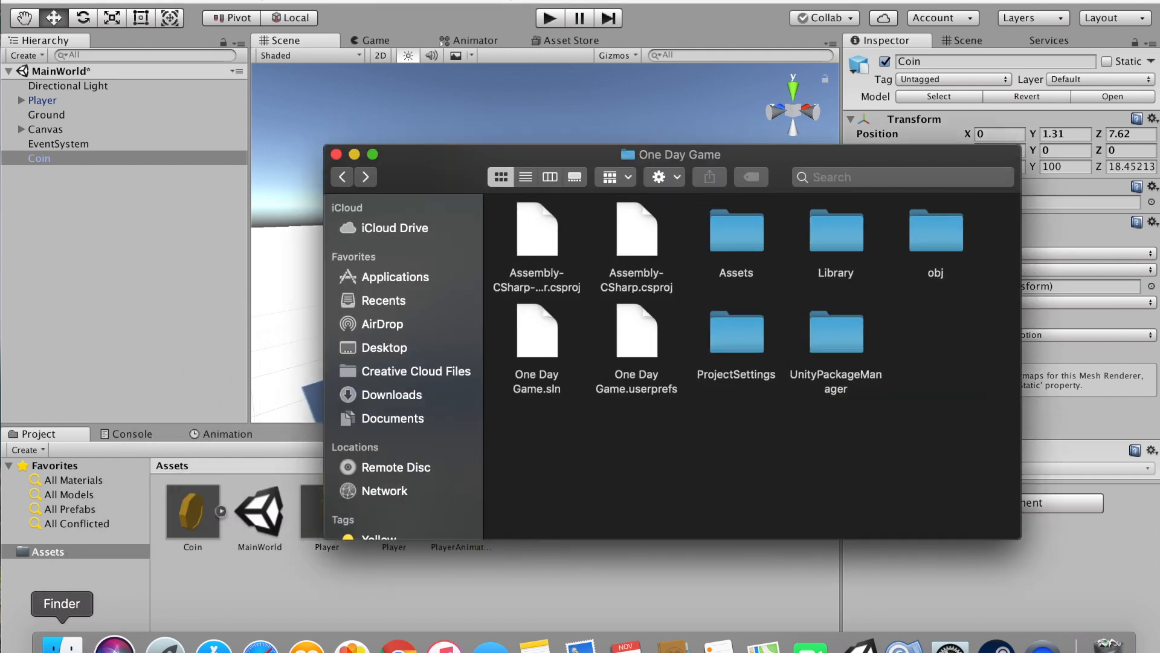
{"action": "left_click", "coordinate": [414, 400]}
{"action": "left_click_drag", "start_coordinate": [740, 239], "coordinate": [535, 593]}
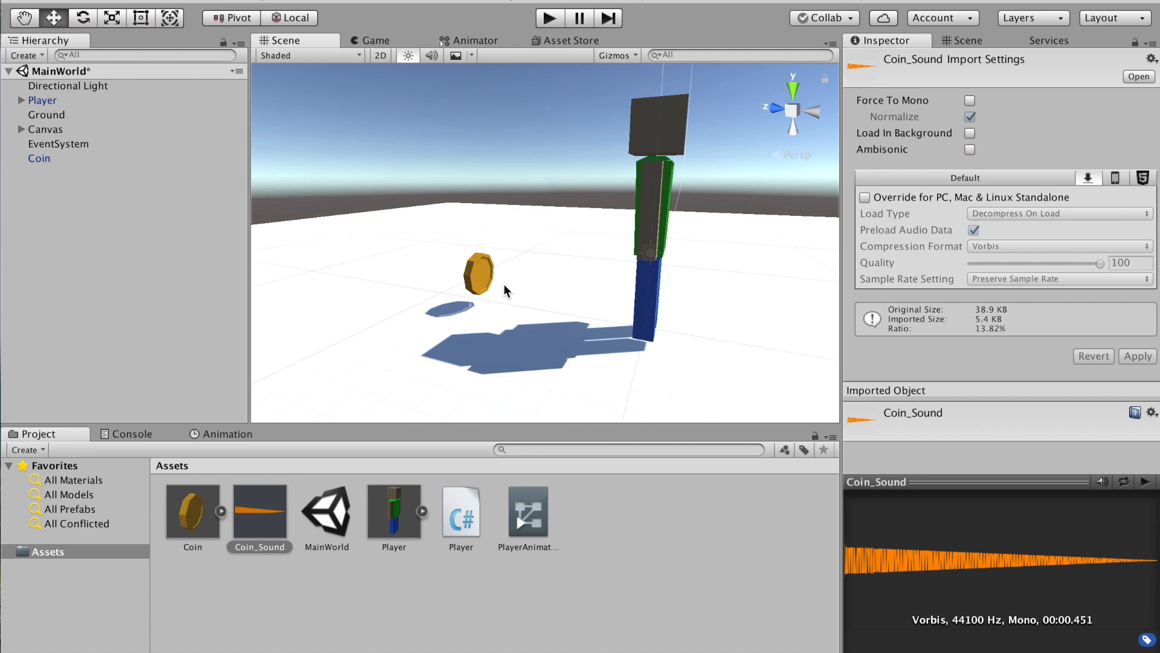
Examine the coin, the player and the coin counter's canvas in the scene view
{"action": "scroll", "coordinate": [514, 284], "scroll_direction": "up", "scroll_amount": 3}
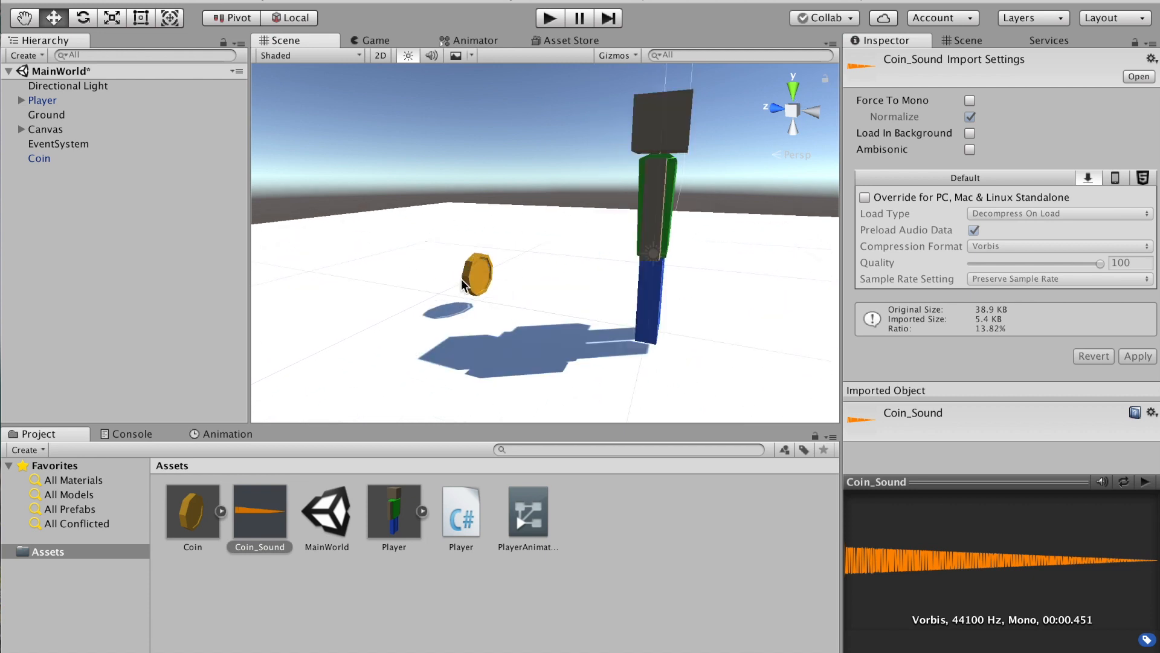
{"action": "left_click_drag", "start_coordinate": [484, 328], "coordinate": [511, 317], "text": "alt"}
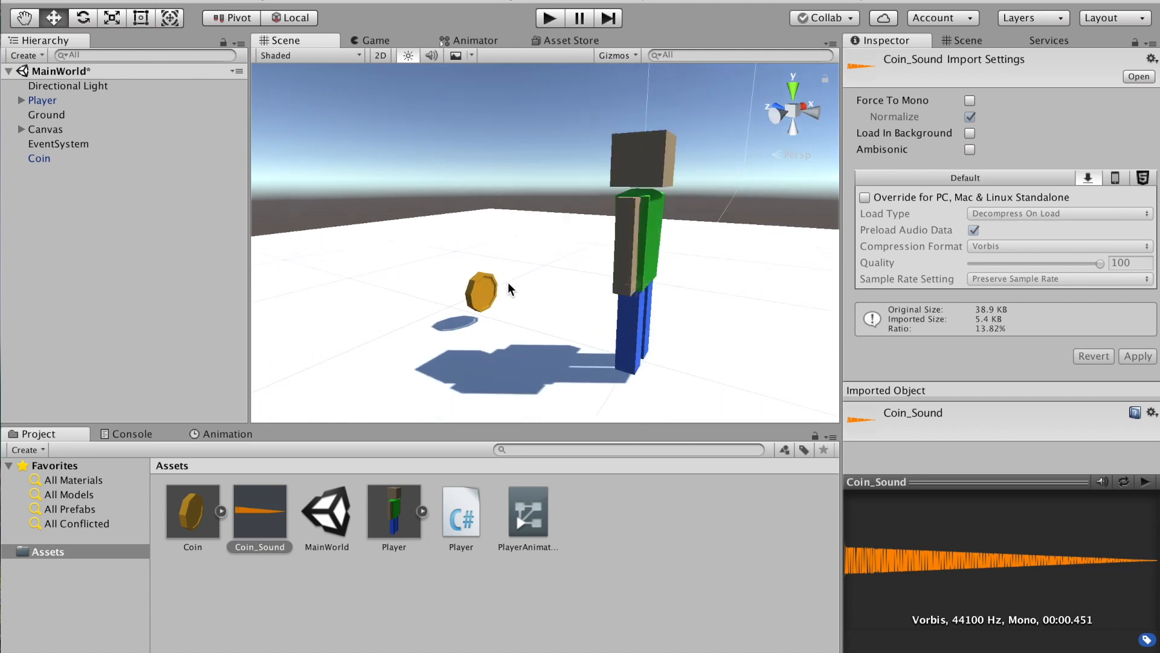
{"action": "scroll", "coordinate": [528, 301], "scroll_direction": "down", "scroll_amount": 3}
{"action": "middle_click_drag", "start_coordinate": [578, 256], "coordinate": [407, 386]}
{"action": "scroll", "coordinate": [422, 230], "scroll_direction": "down", "scroll_amount": 10}
{"action": "middle_click_drag", "start_coordinate": [444, 226], "coordinate": [425, 352]}
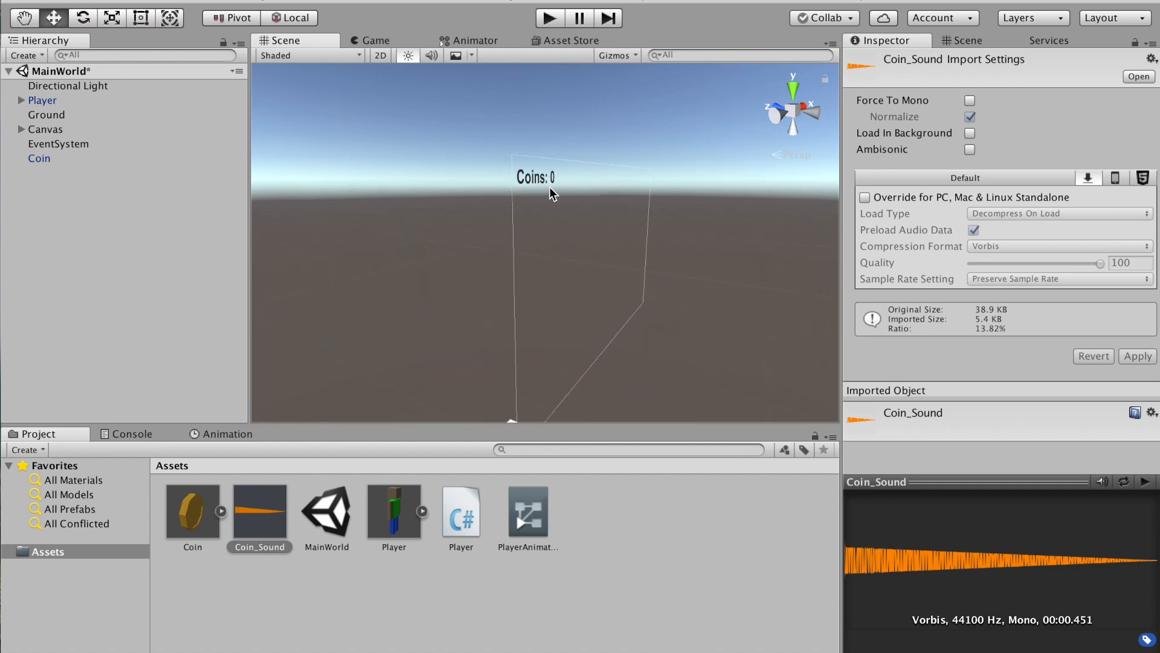
{"action": "middle_click_drag", "start_coordinate": [535, 264], "coordinate": [588, 102]}
{"action": "scroll", "coordinate": [586, 190], "scroll_direction": "up", "scroll_amount": 10}
{"action": "middle_click_drag", "start_coordinate": [585, 189], "coordinate": [517, 266]}
Add a Box Collider component to the Coin object and make it a trigger
{"action": "left_click", "coordinate": [39, 159]}
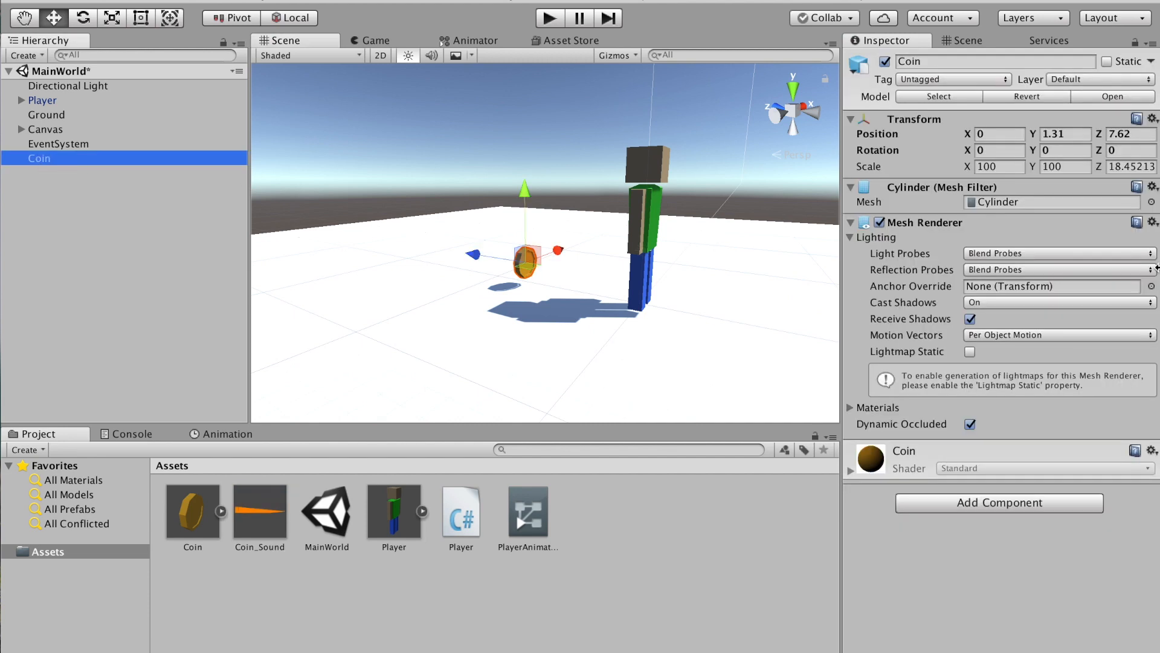
{"action": "left_click", "coordinate": [1005, 504]}
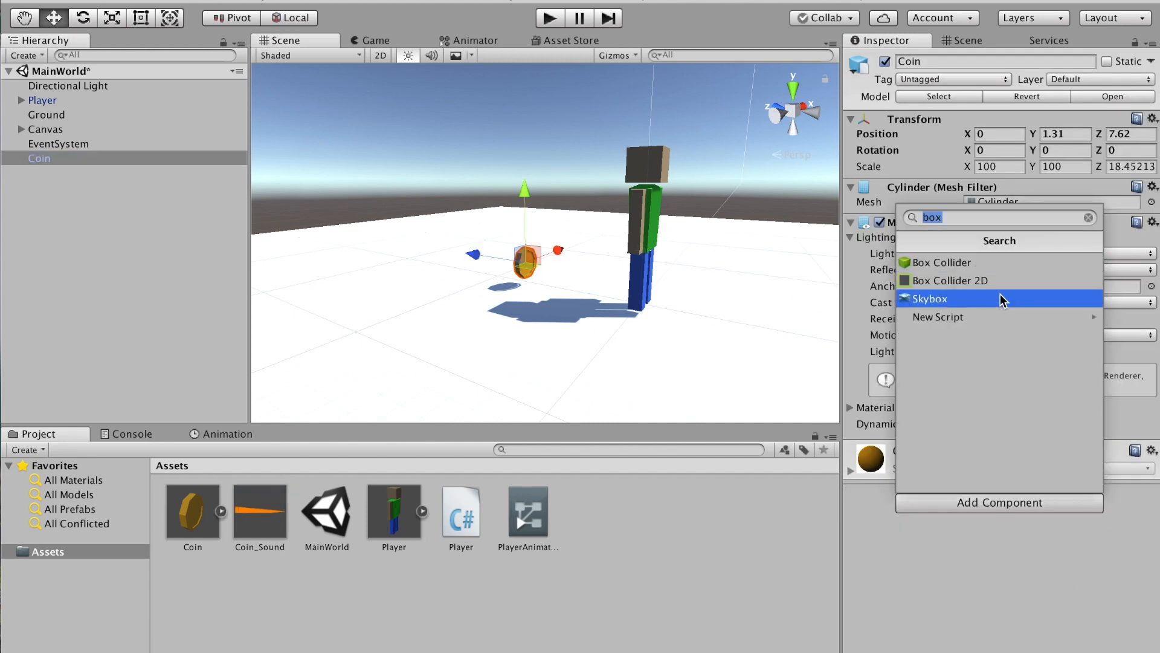
{"action": "left_click", "coordinate": [955, 262]}
{"action": "scroll", "coordinate": [495, 332], "scroll_direction": "up", "scroll_amount": 5}
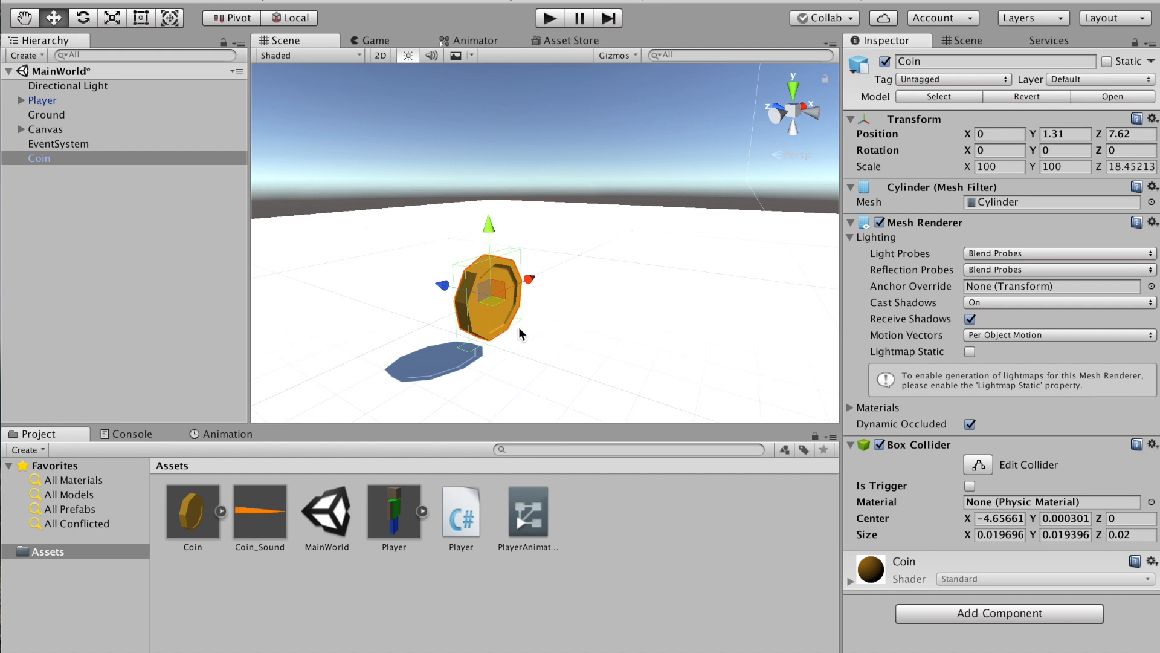
{"action": "middle_click_drag", "start_coordinate": [520, 333], "coordinate": [553, 299]}
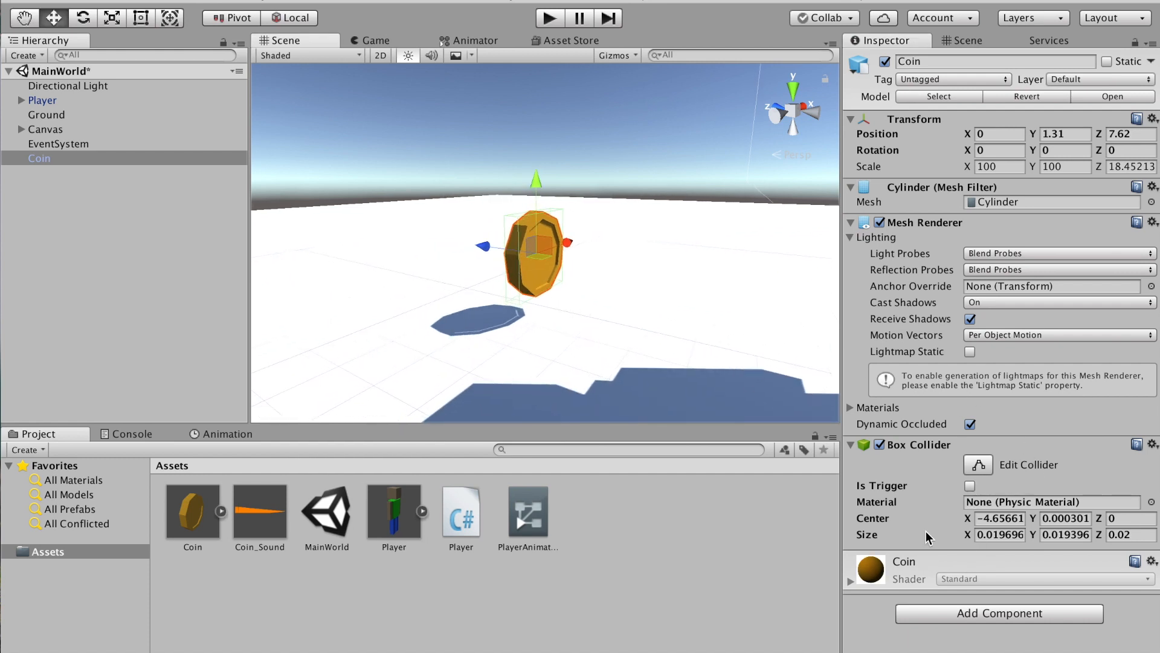
{"action": "left_click", "coordinate": [970, 486]}
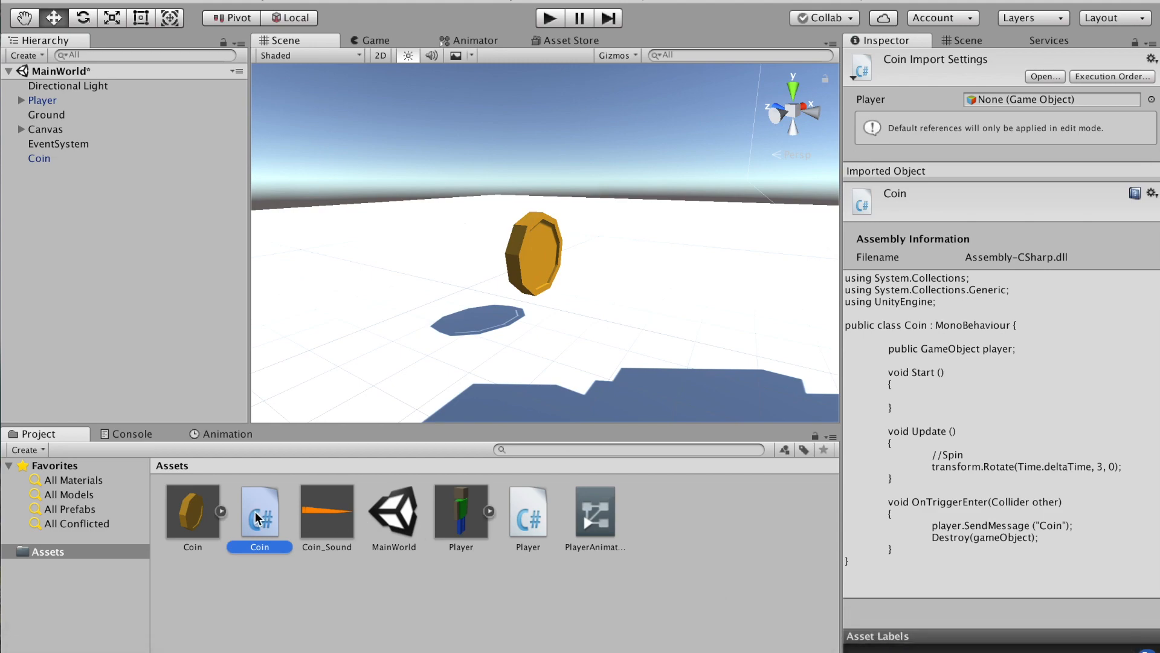
Open the Coin script in the code editor and delete its empty Start method
{"action": "double_click", "coordinate": [256, 519]}
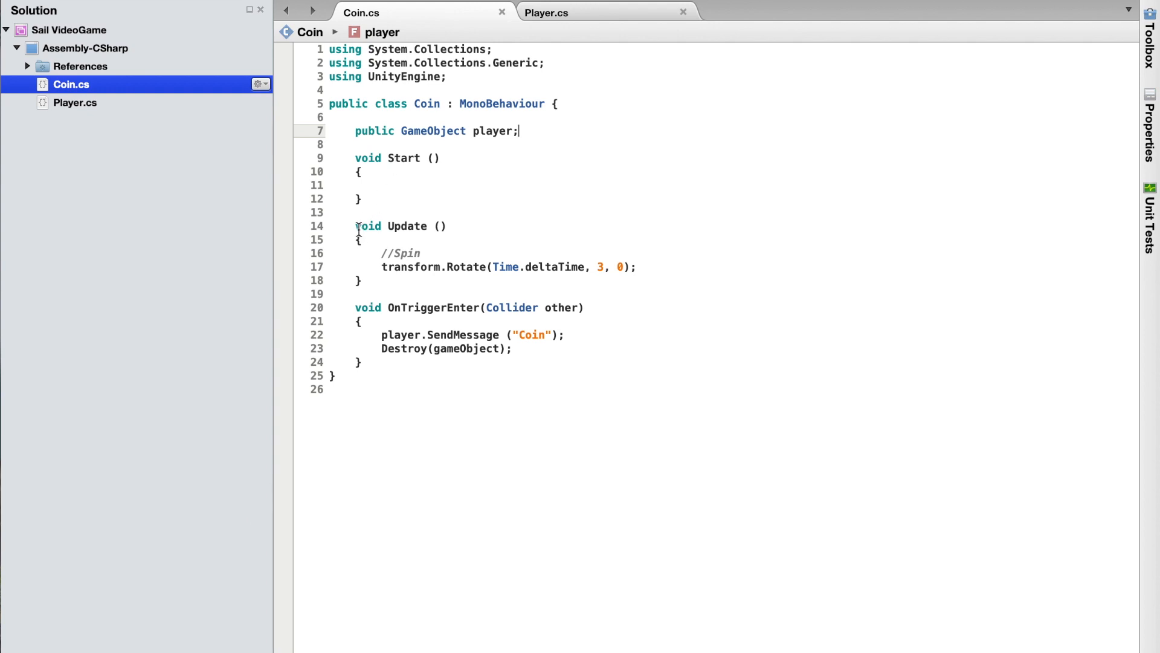
{"action": "left_click", "coordinate": [383, 229]}
{"action": "left_click", "coordinate": [363, 199]}
{"action": "left_click_drag", "start_coordinate": [363, 199], "coordinate": [337, 160]}
{"action": "key", "text": "BackSpace"}
{"action": "key", "text": "BackSpace"}
{"action": "key", "text": "BackSpace"}
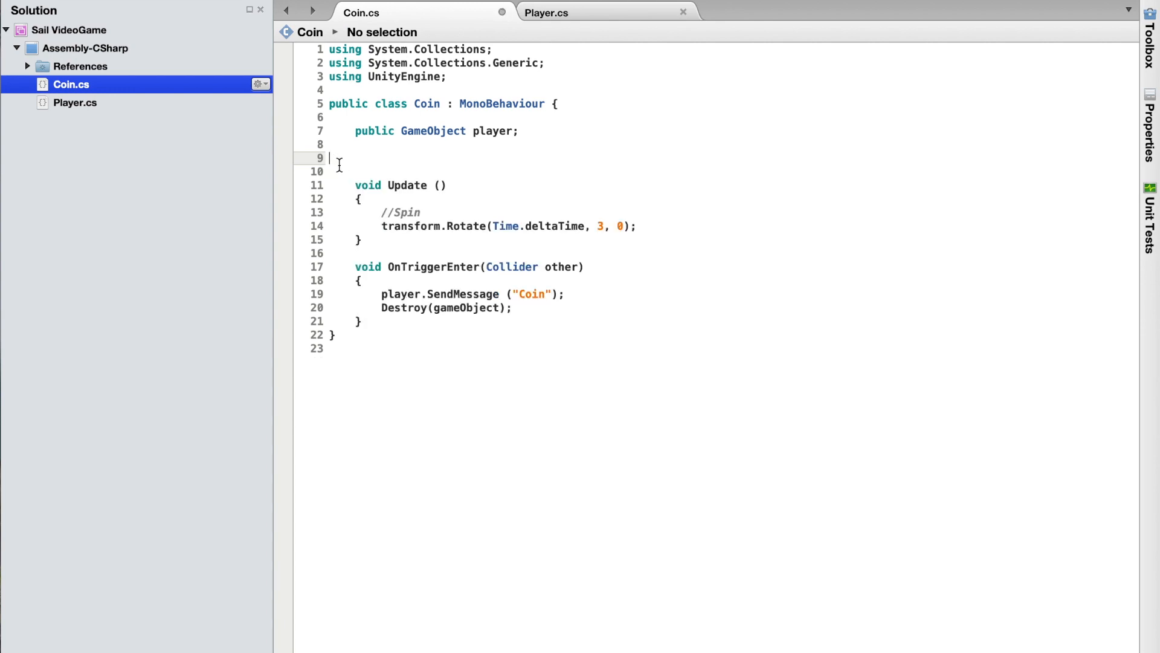
Review the rotation code in Update and the SendMessage and Destroy calls in OnTriggerEnter of the Coin script
{"action": "left_click_drag", "start_coordinate": [382, 199], "coordinate": [620, 200]}
{"action": "left_click_drag", "start_coordinate": [438, 189], "coordinate": [384, 188]}
{"action": "left_click_drag", "start_coordinate": [362, 240], "coordinate": [591, 234]}
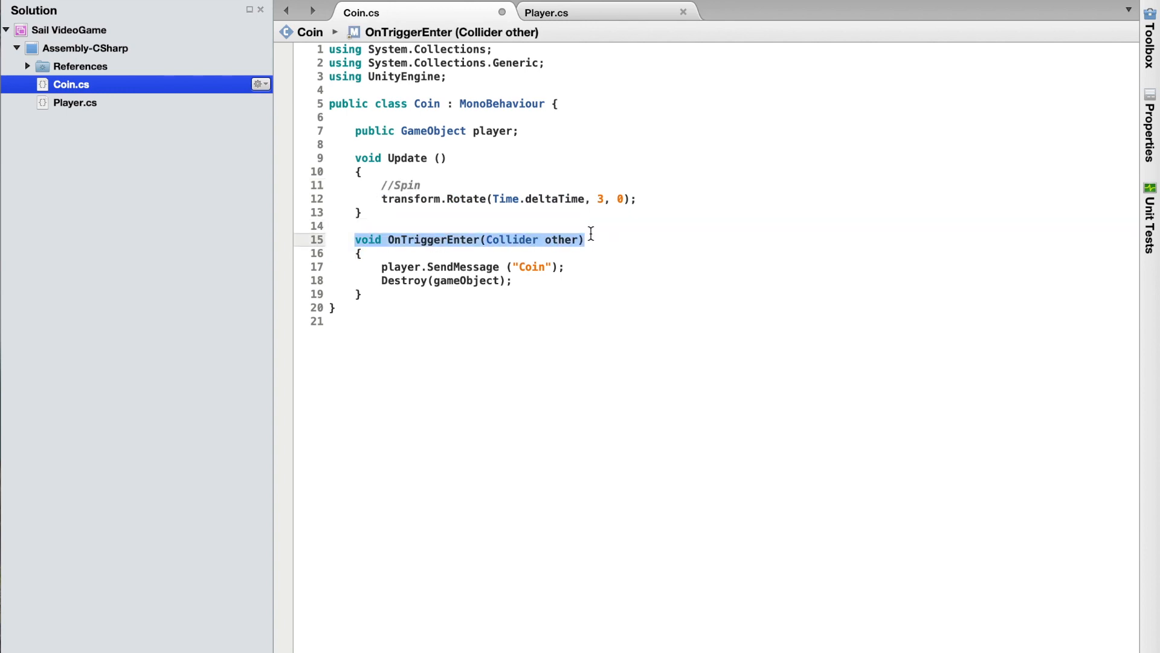
{"action": "left_click_drag", "start_coordinate": [481, 241], "coordinate": [568, 244]}
{"action": "left_click_drag", "start_coordinate": [381, 267], "coordinate": [561, 267]}
{"action": "left_click_drag", "start_coordinate": [384, 282], "coordinate": [498, 284]}
{"action": "left_click", "coordinate": [527, 278]}
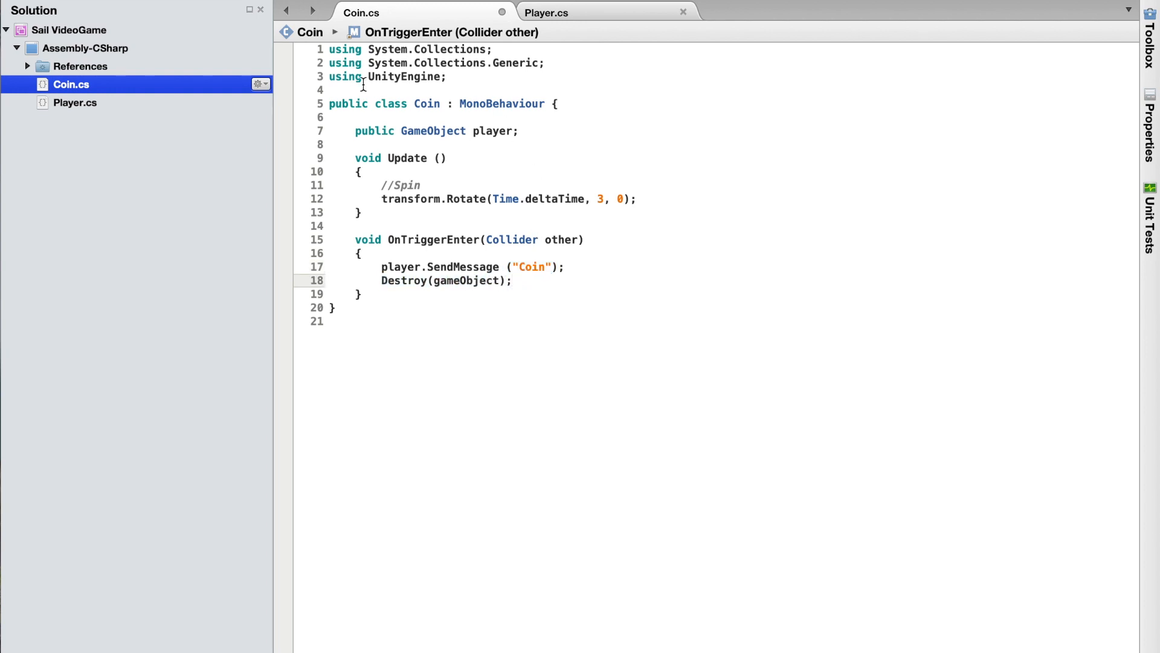
Save the Coin script, switch to Player.cs and check its using UnityEngine.UI line
{"action": "key", "text": "super+s"}
{"action": "left_click", "coordinate": [554, 16]}
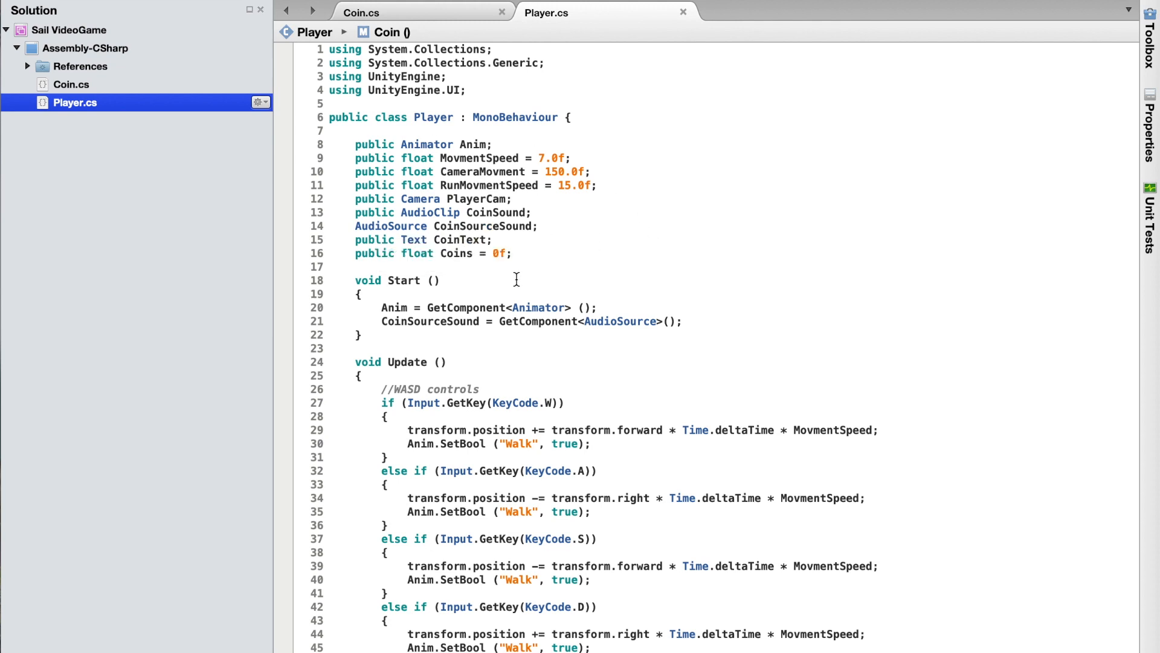
{"action": "left_click_drag", "start_coordinate": [329, 95], "coordinate": [448, 94]}
{"action": "left_click", "coordinate": [481, 90]}
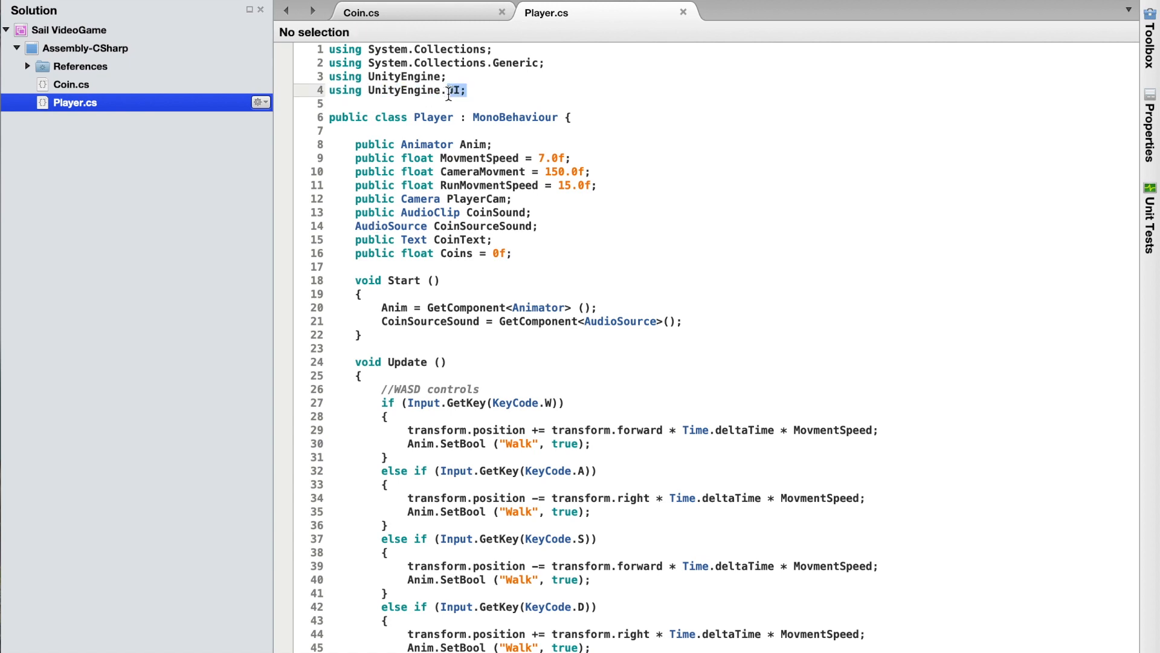
Review the CoinSound, CoinSourceSound, CoinText and Coins declarations and the GetComponent<AudioSource> line in Start of the Player script
{"action": "left_click", "coordinate": [354, 212]}
{"action": "left_click_drag", "start_coordinate": [357, 213], "coordinate": [512, 253]}
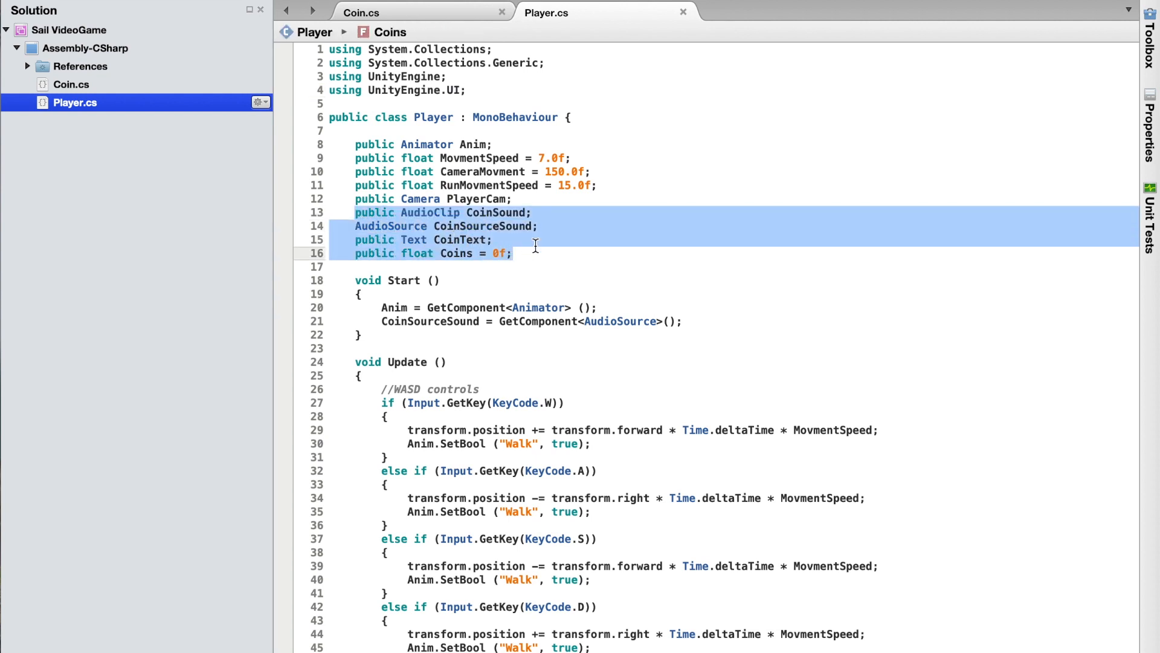
{"action": "left_click", "coordinate": [531, 254]}
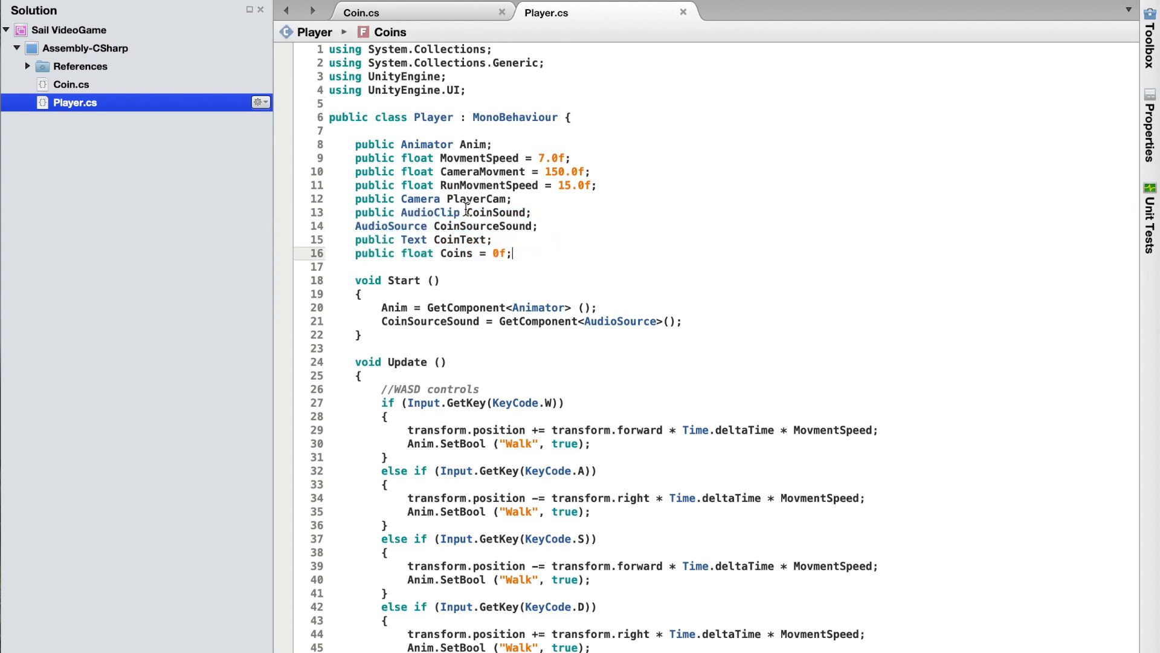
{"action": "left_click_drag", "start_coordinate": [470, 212], "coordinate": [511, 256]}
{"action": "left_click", "coordinate": [519, 251]}
{"action": "scroll", "coordinate": [396, 182], "scroll_direction": "down", "scroll_amount": 5}
{"action": "left_click_drag", "start_coordinate": [383, 180], "coordinate": [696, 179]}
{"action": "left_click", "coordinate": [695, 179]}
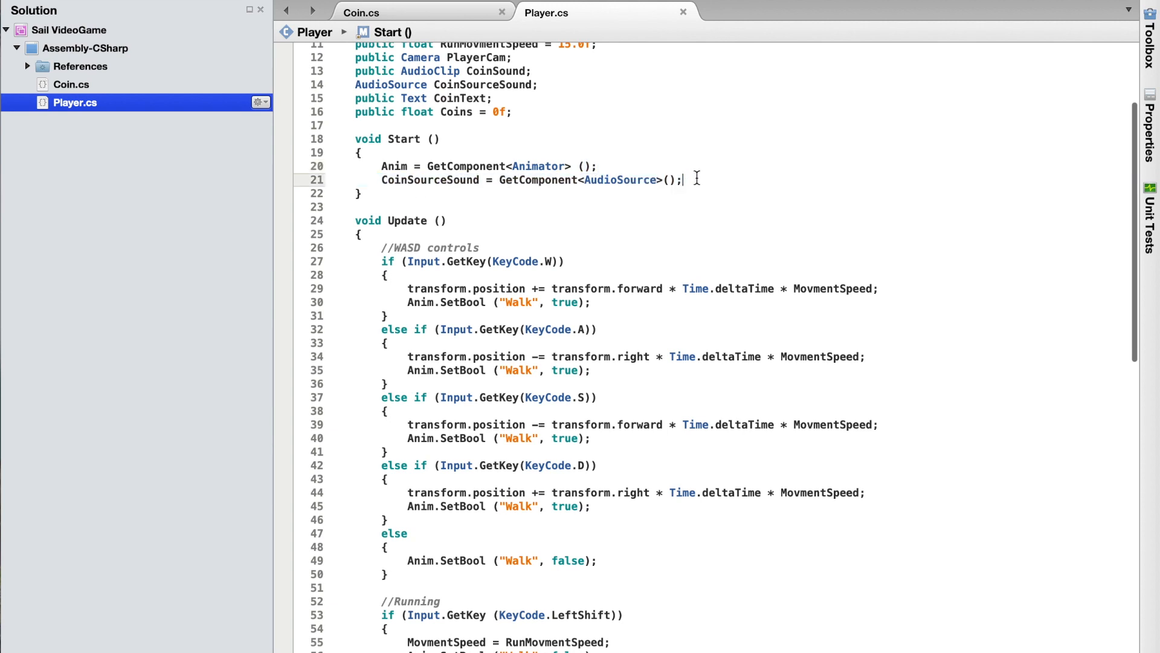
{"action": "scroll", "coordinate": [695, 180], "scroll_direction": "up", "scroll_amount": 3}
{"action": "left_click_drag", "start_coordinate": [505, 252], "coordinate": [691, 250]}
{"action": "left_click", "coordinate": [691, 250]}
{"action": "left_click_drag", "start_coordinate": [551, 156], "coordinate": [346, 156]}
Examine the CoinText.text line at the end of Update and the declaration of the public Coin method in the Player script
{"action": "scroll", "coordinate": [359, 181], "scroll_direction": "down", "scroll_amount": 5}
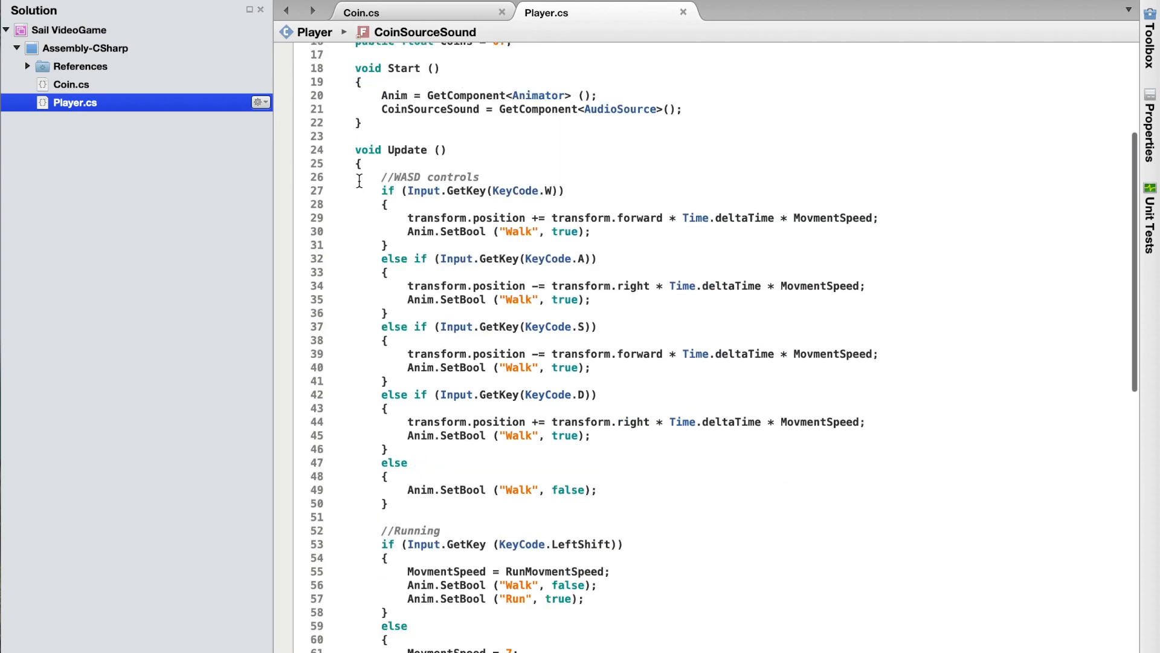
{"action": "scroll", "coordinate": [370, 183], "scroll_direction": "down", "scroll_amount": 8}
{"action": "scroll", "coordinate": [388, 196], "scroll_direction": "up", "scroll_amount": 8}
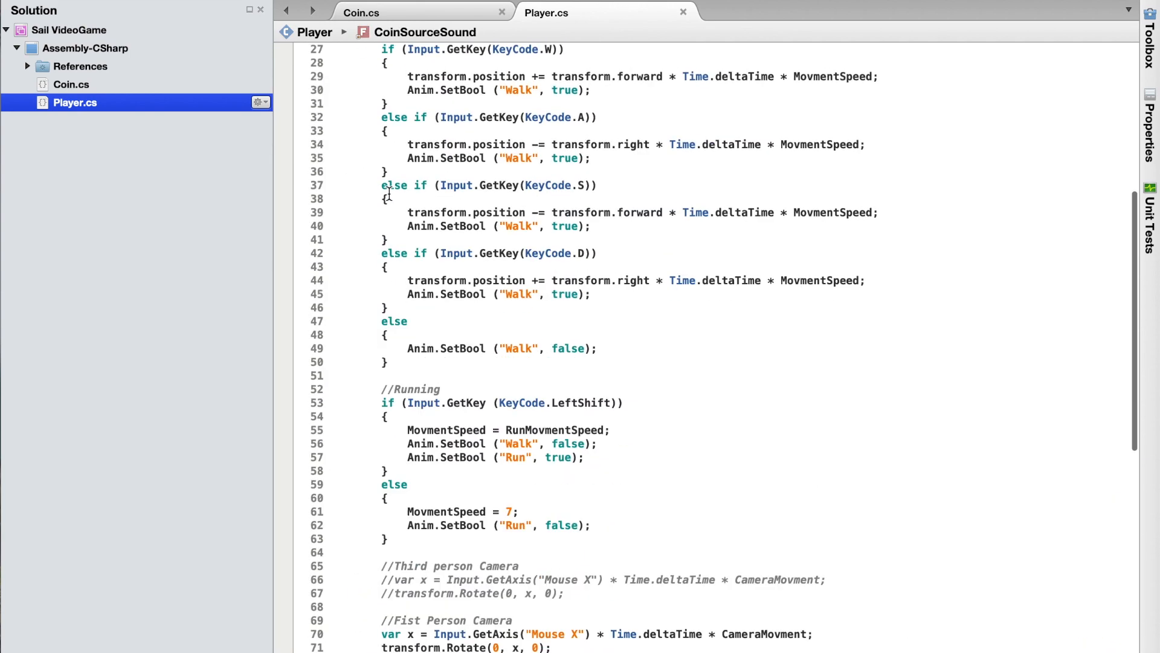
{"action": "scroll", "coordinate": [388, 196], "scroll_direction": "down", "scroll_amount": 15}
{"action": "scroll", "coordinate": [389, 222], "scroll_direction": "up", "scroll_amount": 3}
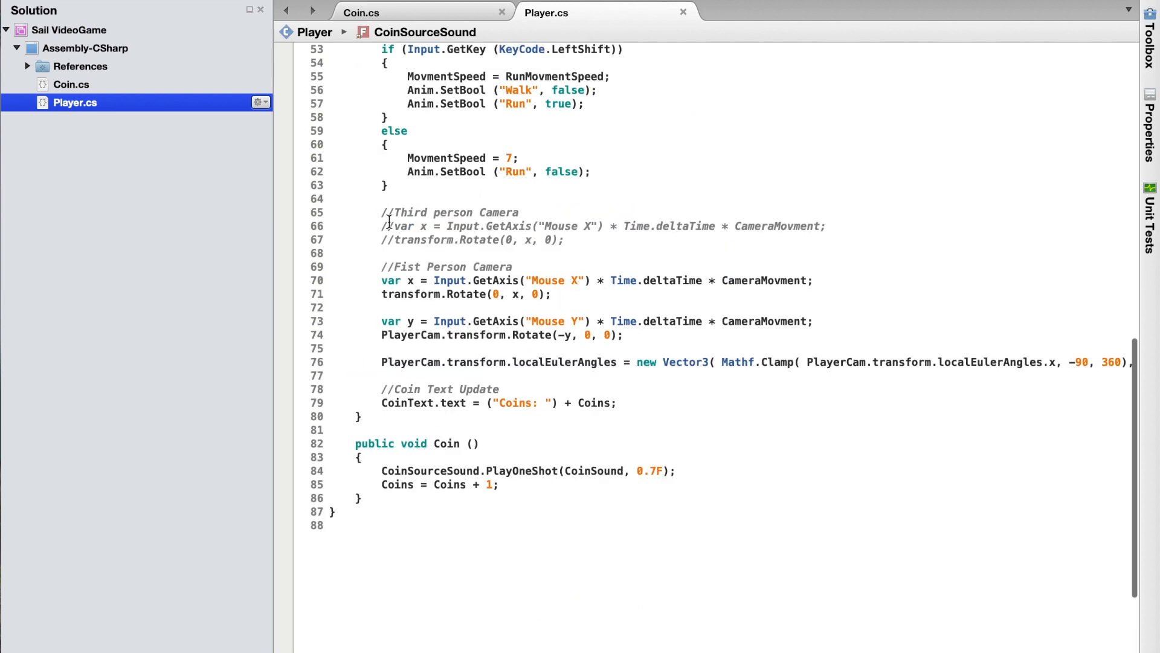
{"action": "left_click_drag", "start_coordinate": [379, 392], "coordinate": [521, 392]}
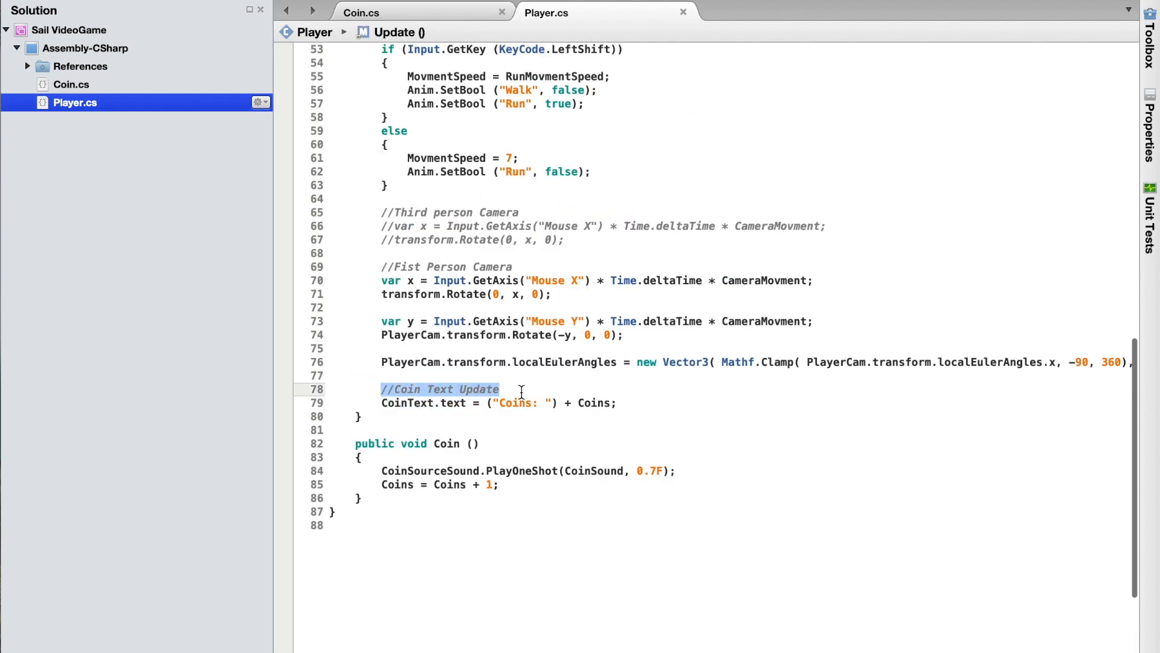
{"action": "left_click_drag", "start_coordinate": [382, 403], "coordinate": [614, 403]}
{"action": "left_click", "coordinate": [620, 402]}
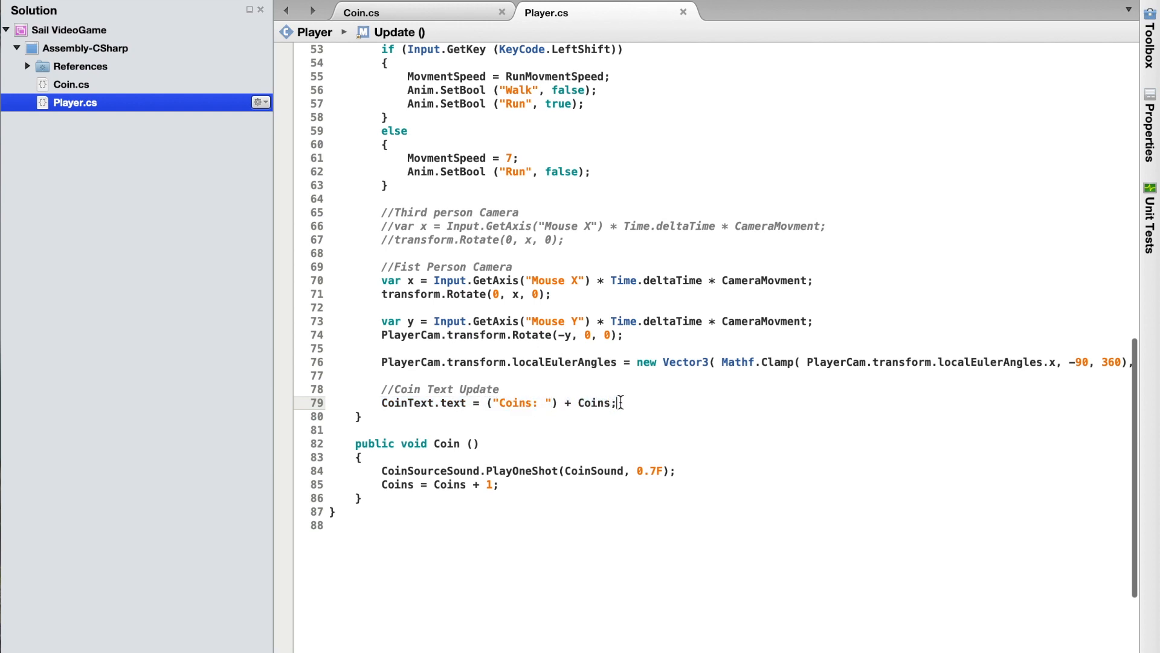
{"action": "scroll", "coordinate": [607, 411], "scroll_direction": "down", "scroll_amount": 5}
{"action": "left_click_drag", "start_coordinate": [356, 302], "coordinate": [448, 303]}
{"action": "double_click", "coordinate": [452, 302]}
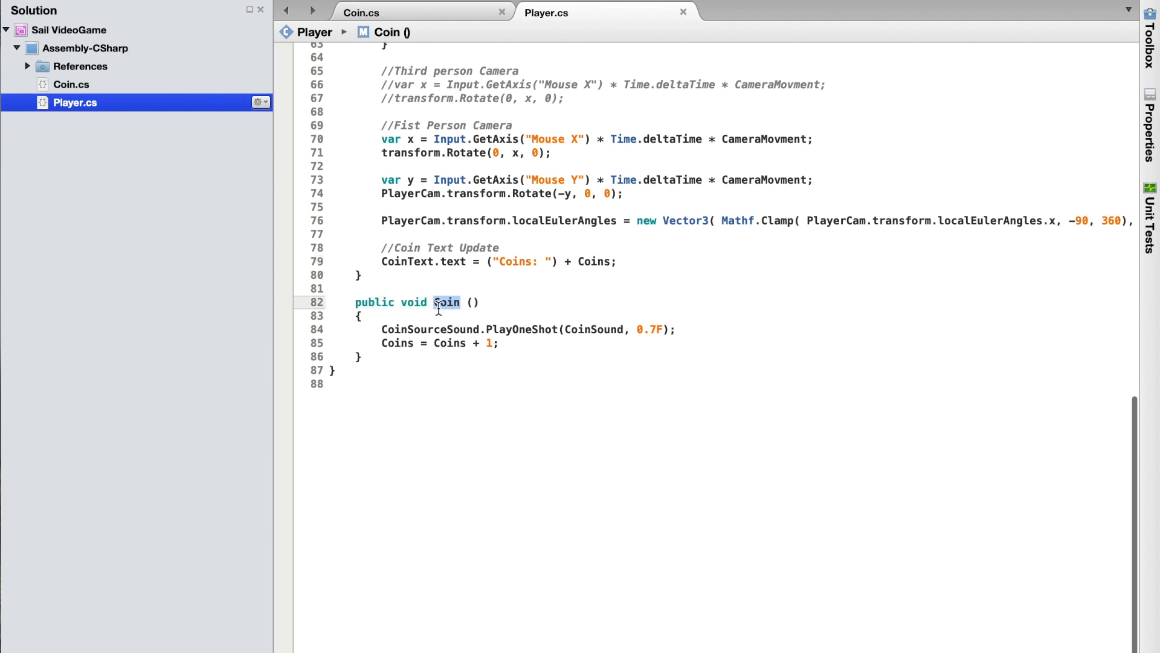
{"action": "left_click_drag", "start_coordinate": [357, 302], "coordinate": [433, 302]}
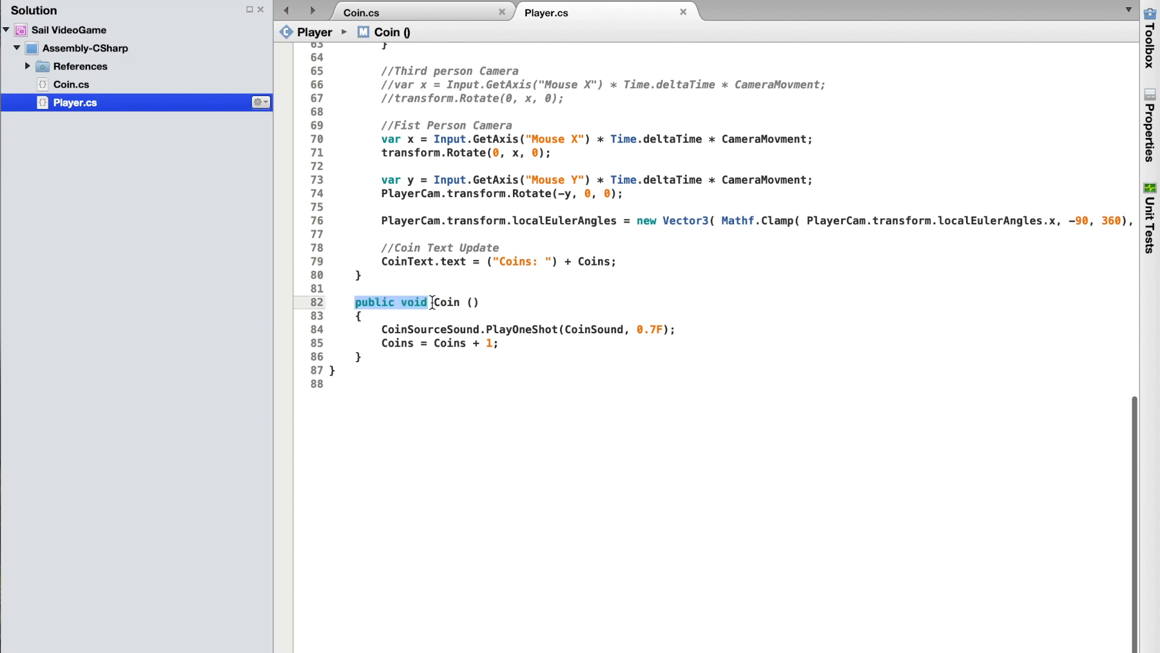
Check the player GameObject variable and the player.SendMessage ("Coin") call in the Coin script
{"action": "left_click", "coordinate": [430, 15]}
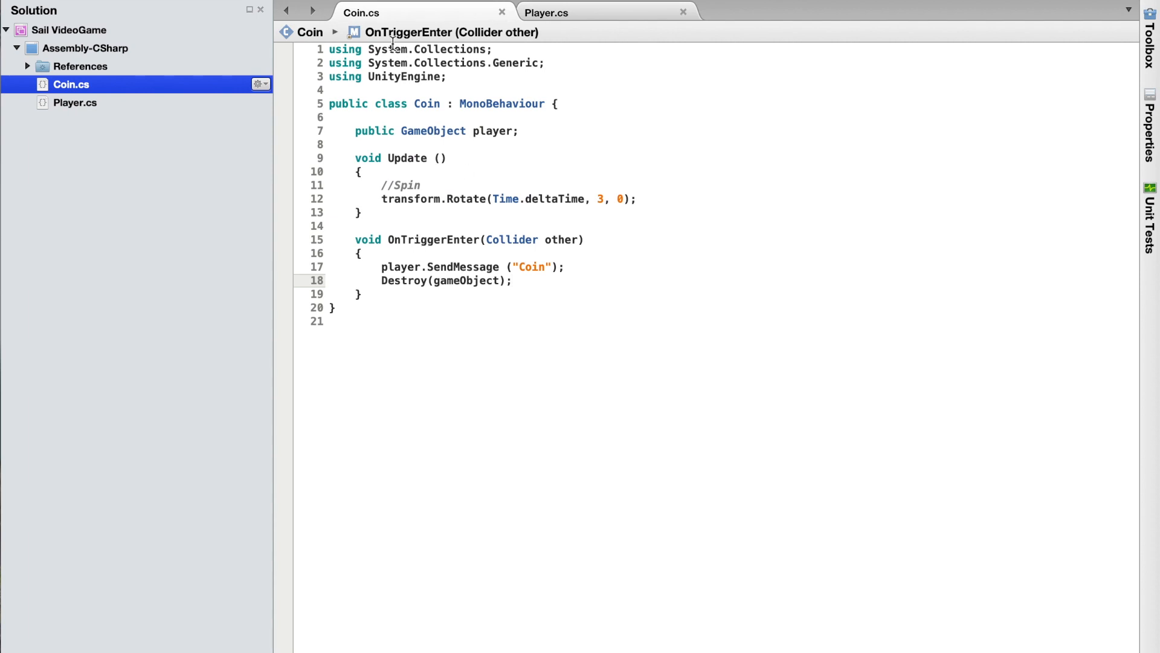
{"action": "left_click_drag", "start_coordinate": [379, 266], "coordinate": [499, 268]}
{"action": "left_click_drag", "start_coordinate": [506, 266], "coordinate": [565, 268]}
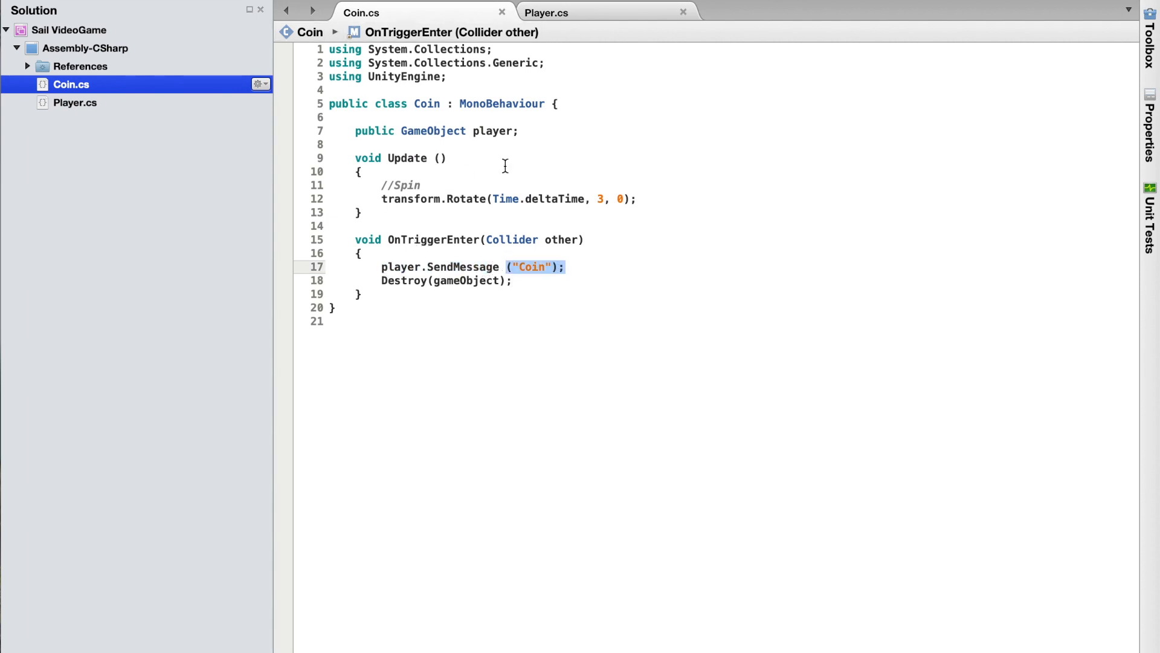
{"action": "left_click_drag", "start_coordinate": [373, 126], "coordinate": [511, 128]}
{"action": "left_click", "coordinate": [528, 128]}
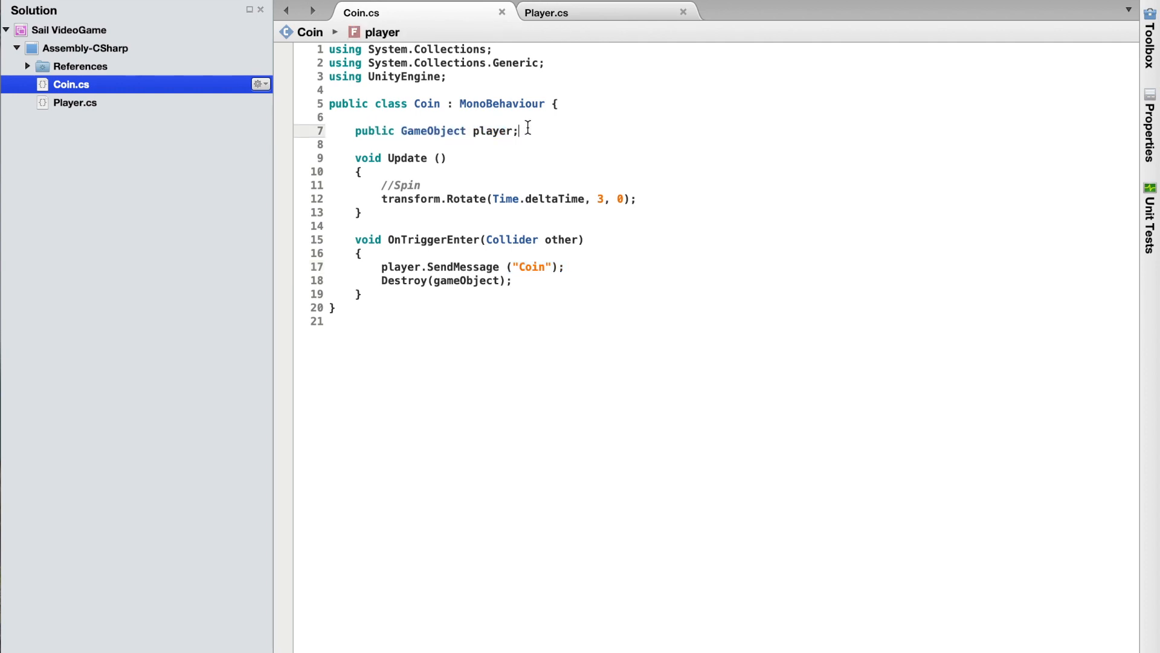
{"action": "left_click_drag", "start_coordinate": [379, 269], "coordinate": [570, 275]}
{"action": "left_click", "coordinate": [574, 265]}
{"action": "left_click", "coordinate": [574, 265]}
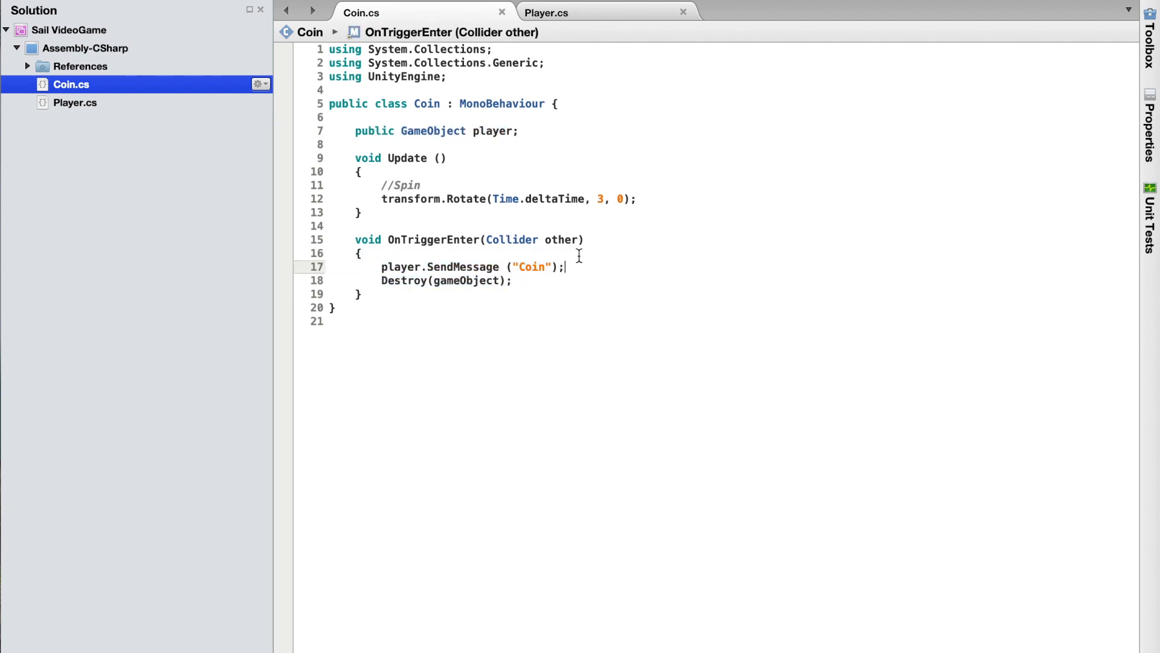
Return to Player.cs and review the Coin method's PlayOneShot and Coins + 1 lines together with the coin text update
{"action": "left_click", "coordinate": [545, 6]}
{"action": "left_click_drag", "start_coordinate": [435, 302], "coordinate": [465, 303]}
{"action": "left_click_drag", "start_coordinate": [385, 329], "coordinate": [673, 328]}
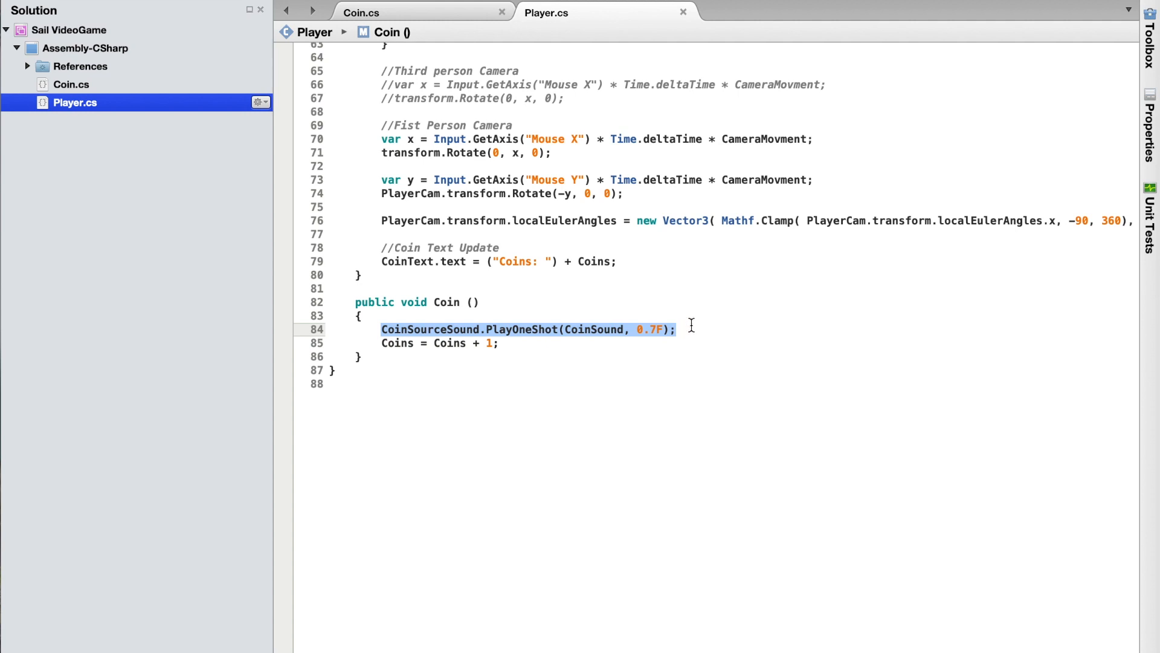
{"action": "left_click", "coordinate": [692, 326]}
{"action": "left_click_drag", "start_coordinate": [383, 343], "coordinate": [446, 346]}
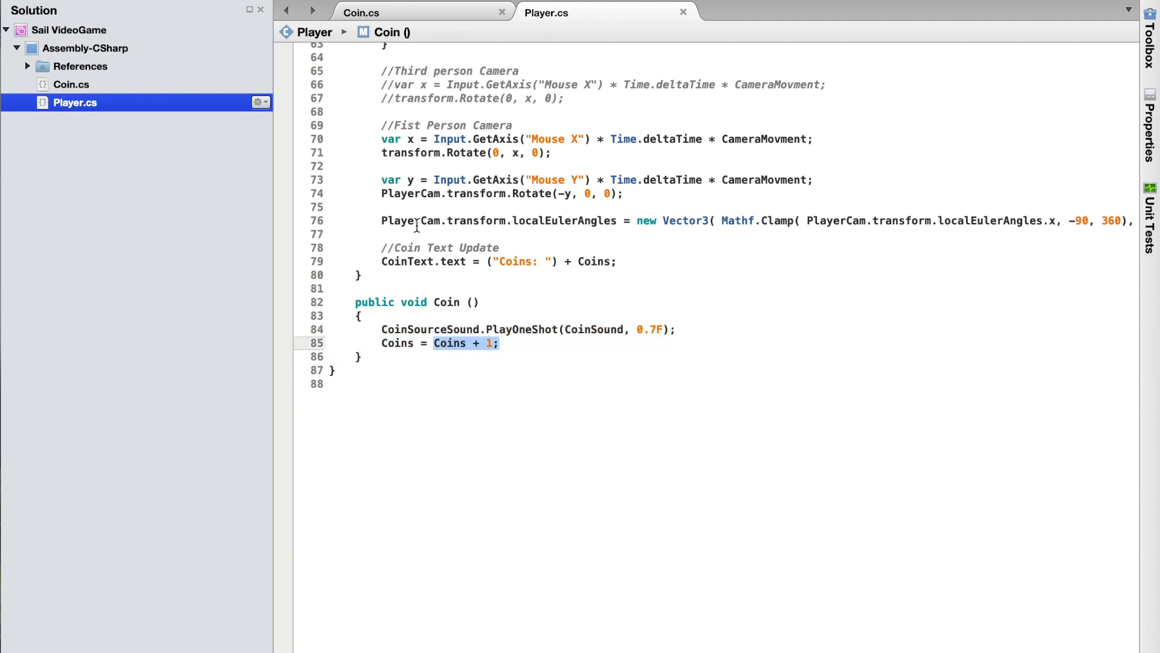
{"action": "left_click_drag", "start_coordinate": [383, 262], "coordinate": [483, 257]}
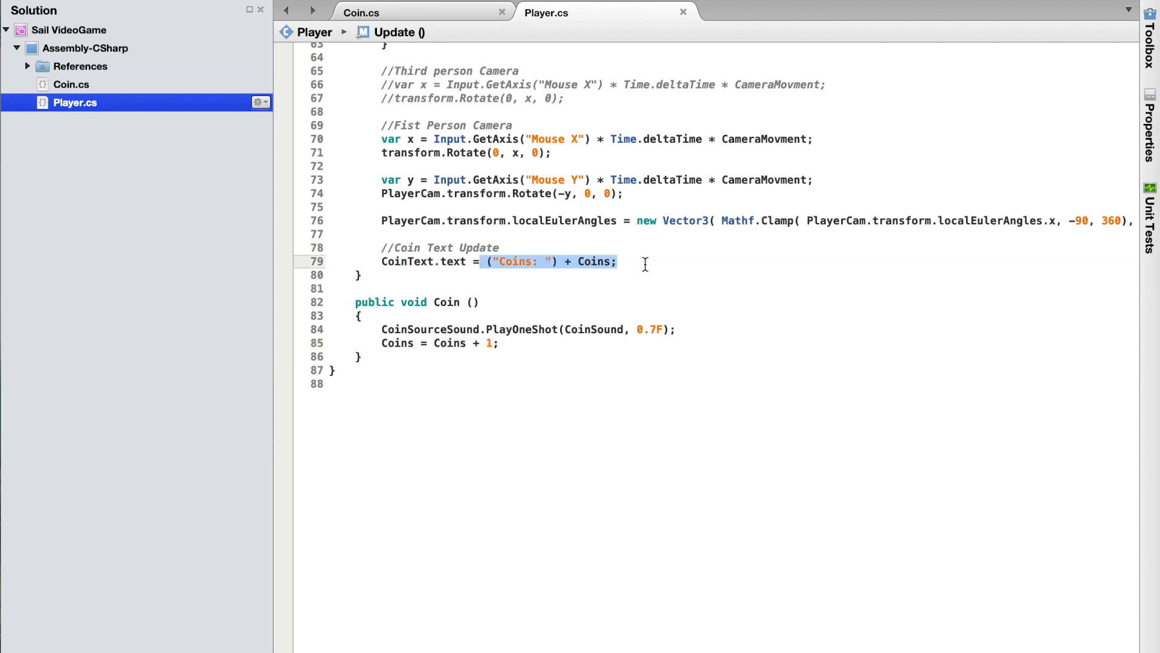
{"action": "left_click", "coordinate": [644, 264]}
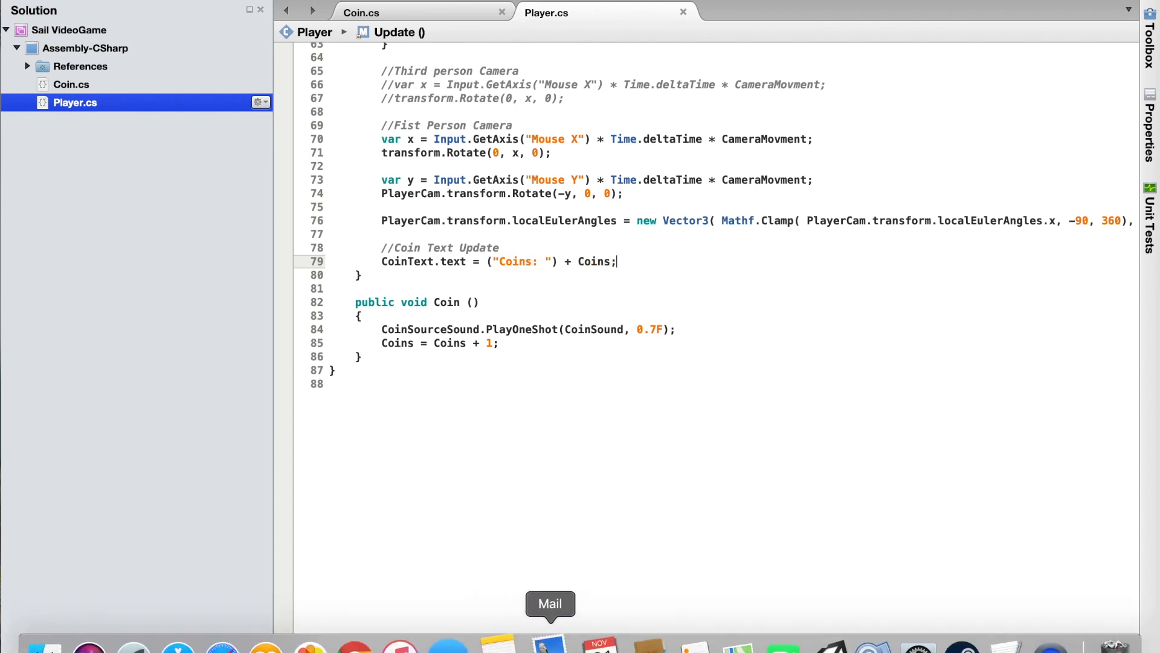
Switch to Unity, attach the Coin script to the Coin object and assign the Player object to its Player field
{"action": "left_click", "coordinate": [811, 636]}
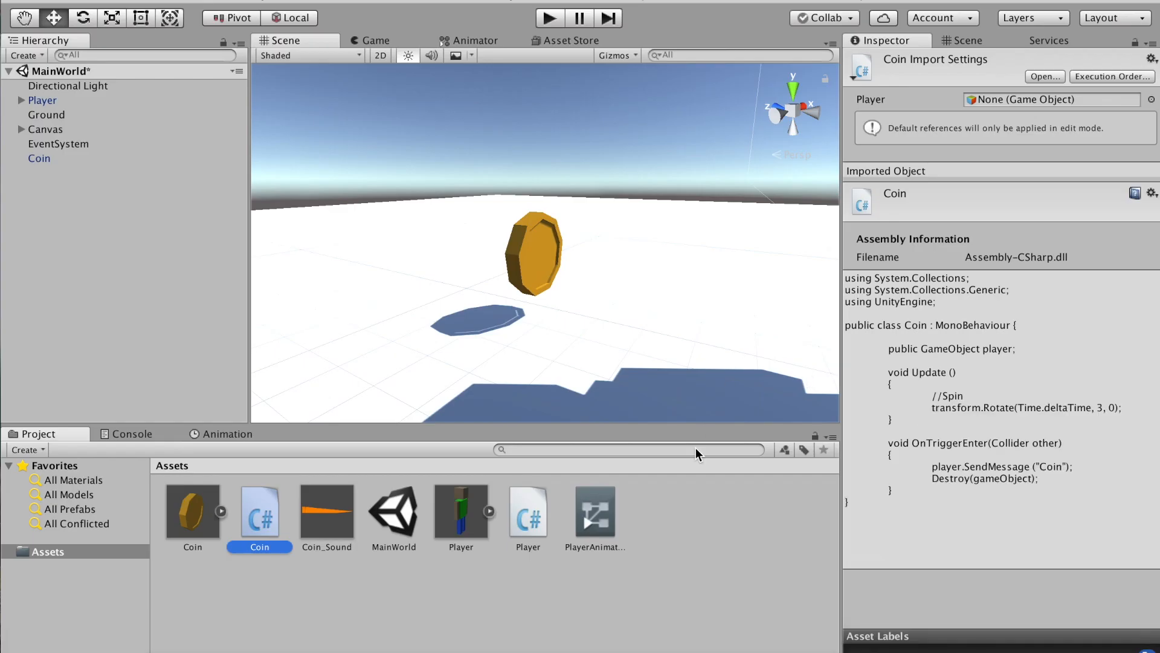
{"action": "left_click", "coordinate": [38, 158]}
{"action": "left_click_drag", "start_coordinate": [260, 514], "coordinate": [877, 625]}
{"action": "left_click_drag", "start_coordinate": [262, 520], "coordinate": [85, 162]}
{"action": "scroll", "coordinate": [1046, 497], "scroll_direction": "down", "scroll_amount": 1}
{"action": "left_click_drag", "start_coordinate": [56, 101], "coordinate": [1014, 579]}
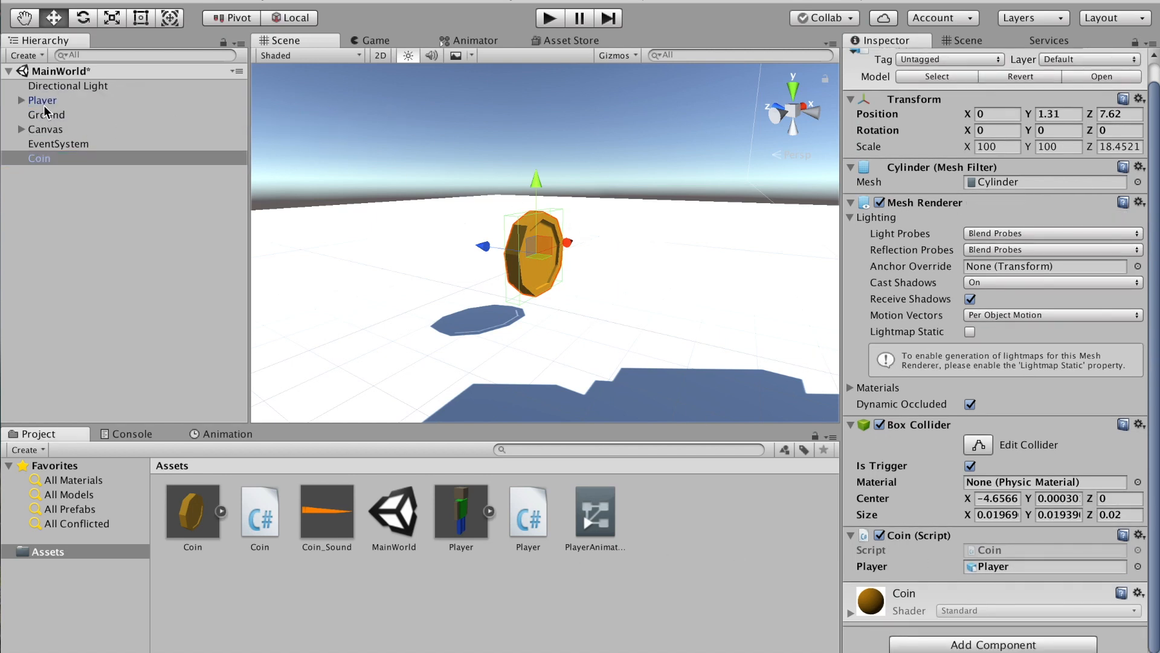
Rename the Canvas's Text object as CoinCounter and assign it to Coin Text in the Player object's script
{"action": "left_click", "coordinate": [44, 102]}
{"action": "scroll", "coordinate": [969, 393], "scroll_direction": "down", "scroll_amount": 6}
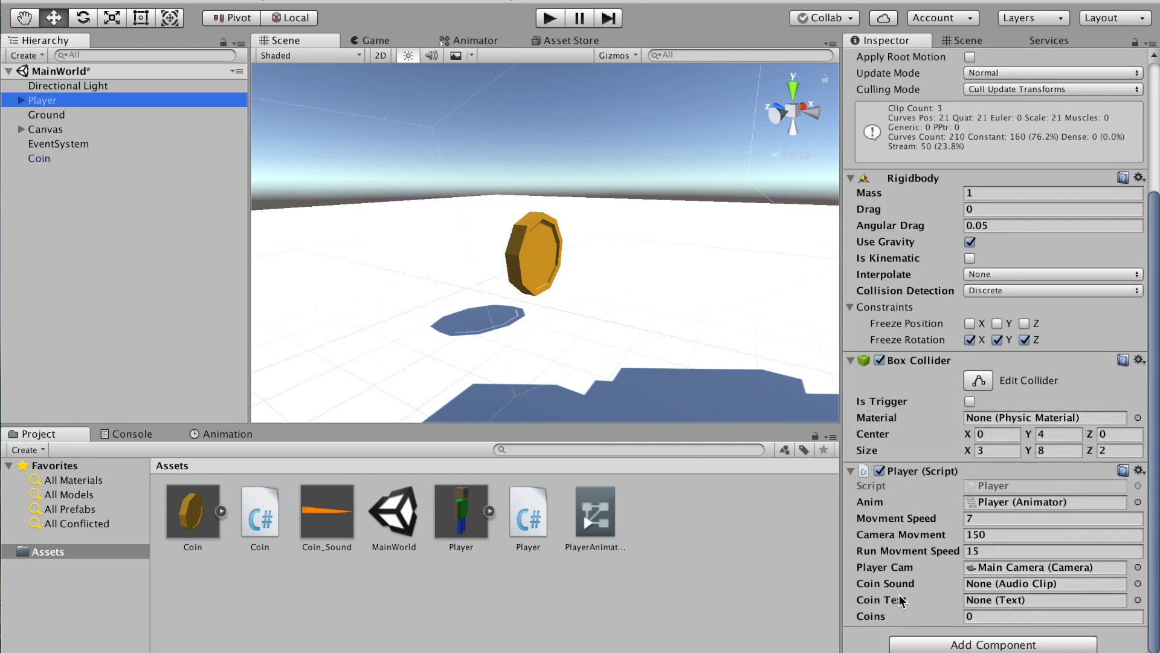
{"action": "left_click", "coordinate": [21, 129]}
{"action": "left_click", "coordinate": [67, 145]}
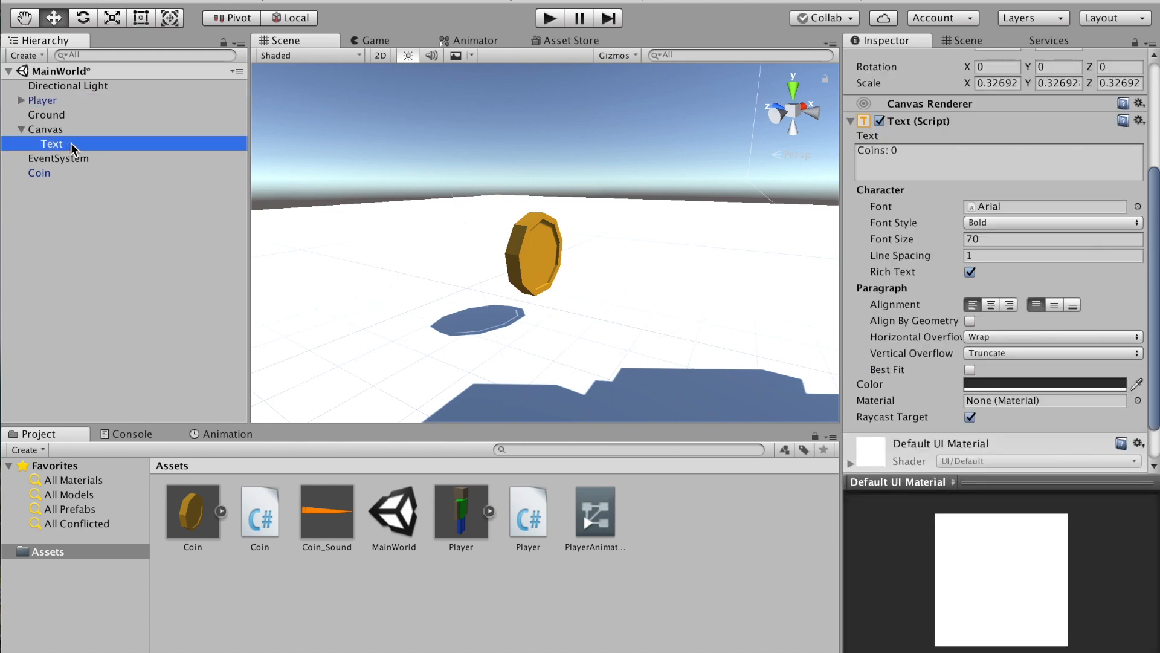
{"action": "left_click", "coordinate": [72, 146]}
{"action": "type", "text": "C"}
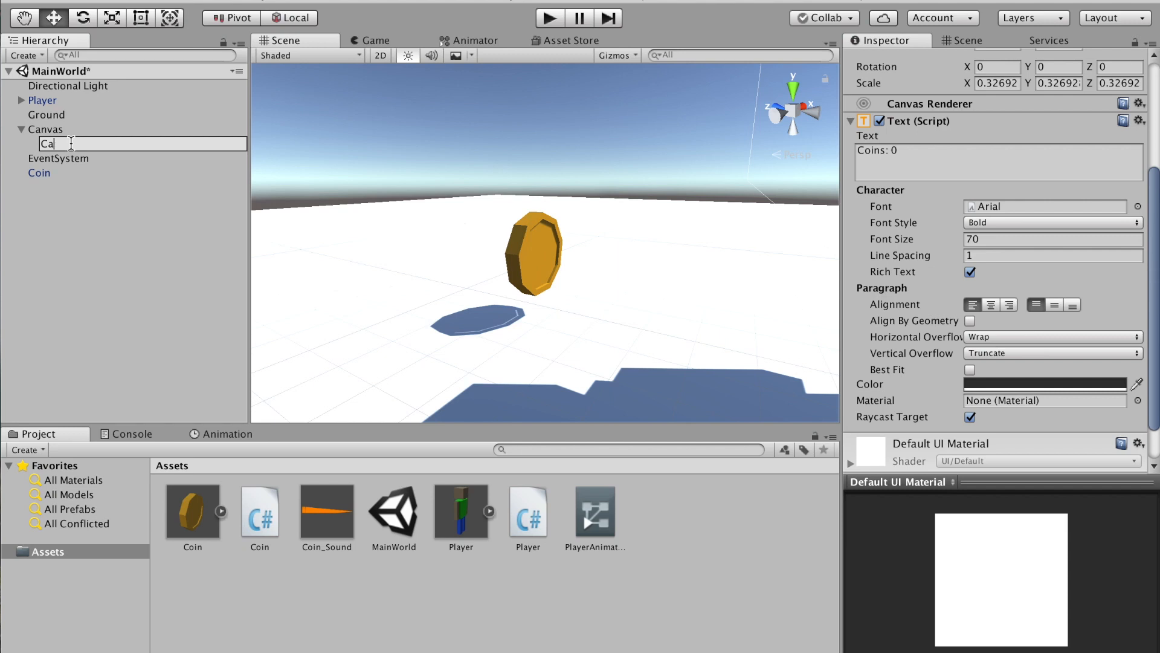
{"action": "type", "text": "oinCounter"}
{"action": "key", "text": "Return"}
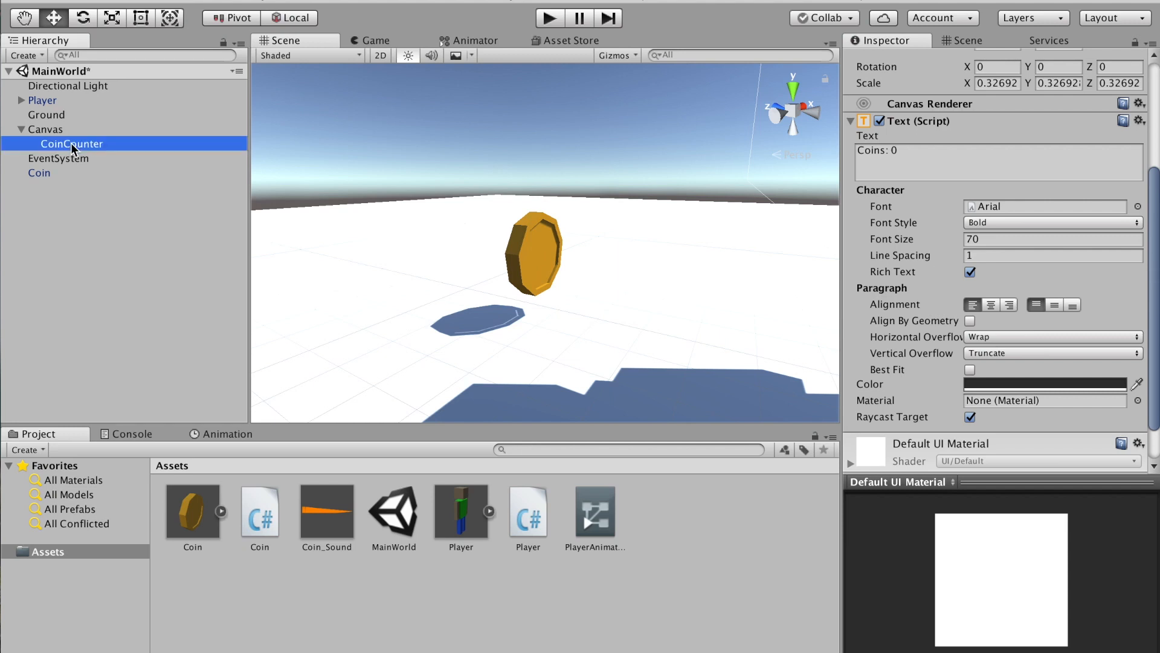
{"action": "left_click", "coordinate": [42, 100]}
{"action": "left_click_drag", "start_coordinate": [70, 145], "coordinate": [1008, 601]}
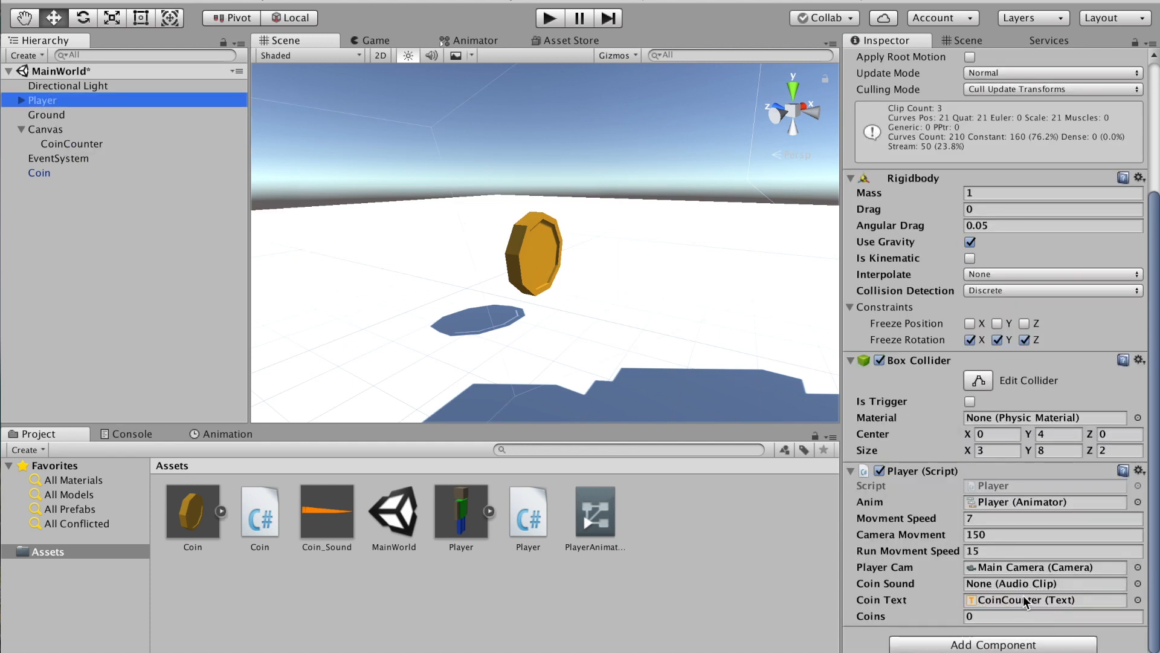
Add an Audio Source component to the Player and assign Coin_Sound to both its AudioClip and the script's Coin Sound
{"action": "left_click", "coordinate": [993, 645]}
{"action": "type", "text": "au"}
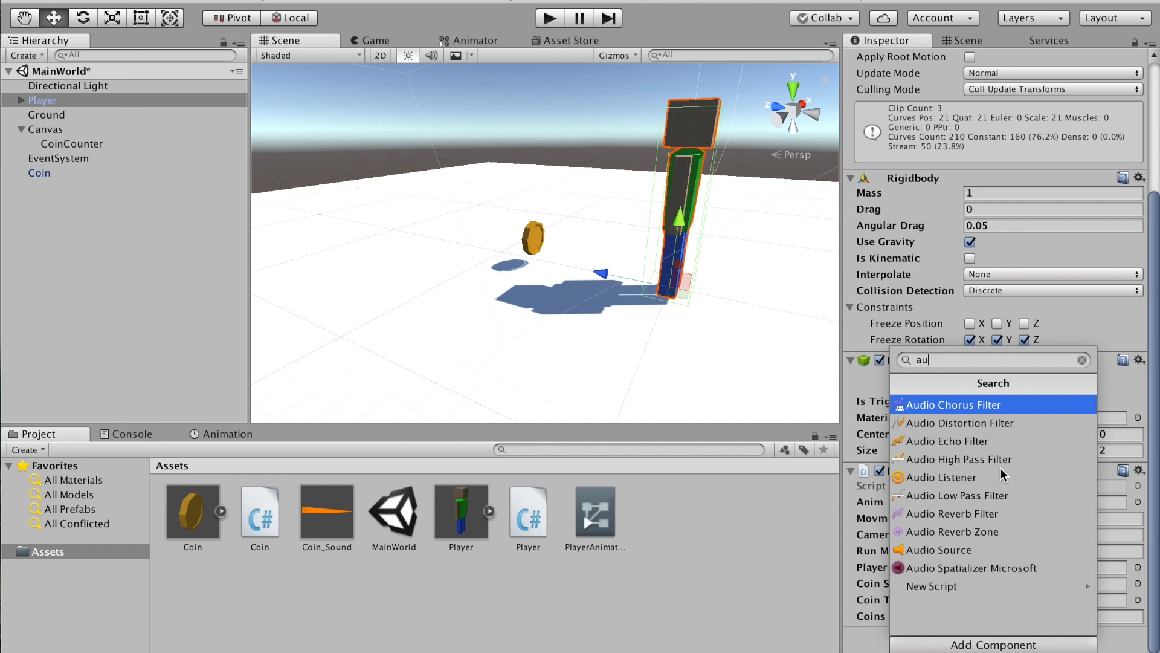
{"action": "type", "text": "dio"}
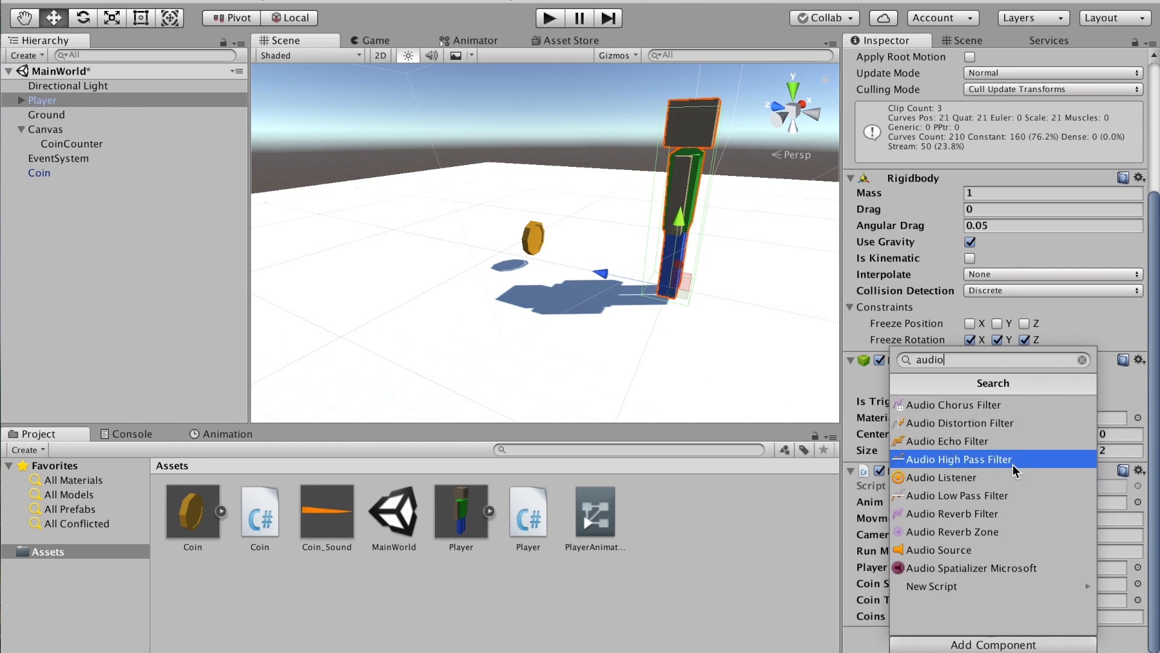
{"action": "left_click", "coordinate": [991, 550]}
{"action": "scroll", "coordinate": [996, 473], "scroll_direction": "down", "scroll_amount": 10}
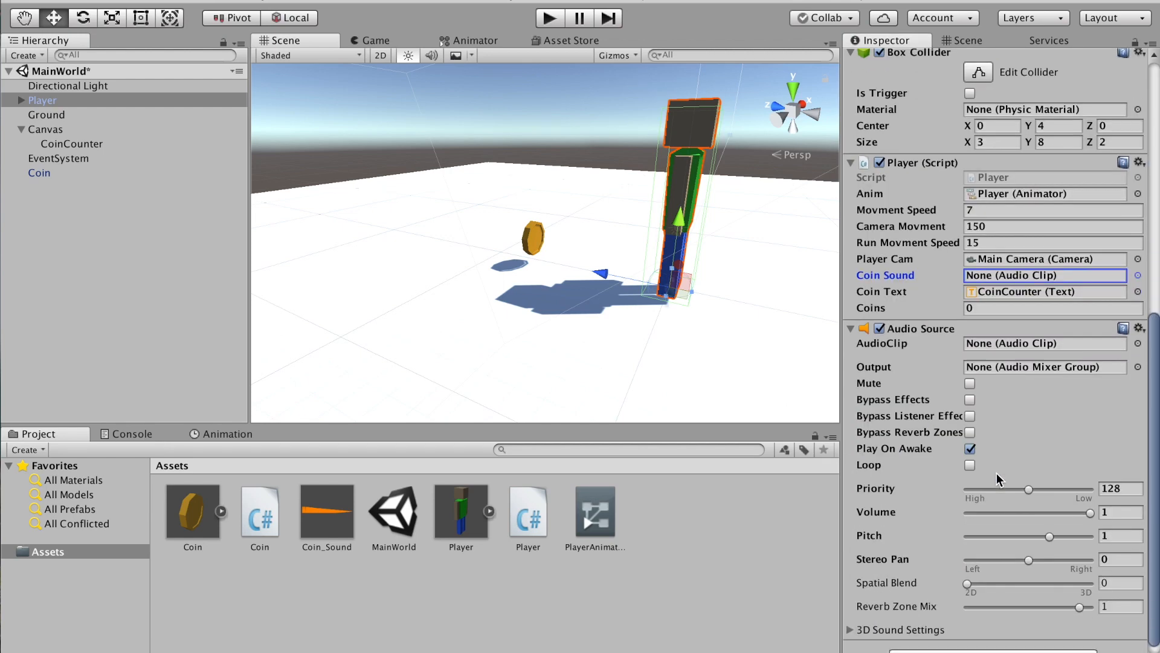
{"action": "left_click_drag", "start_coordinate": [327, 511], "coordinate": [1020, 264]}
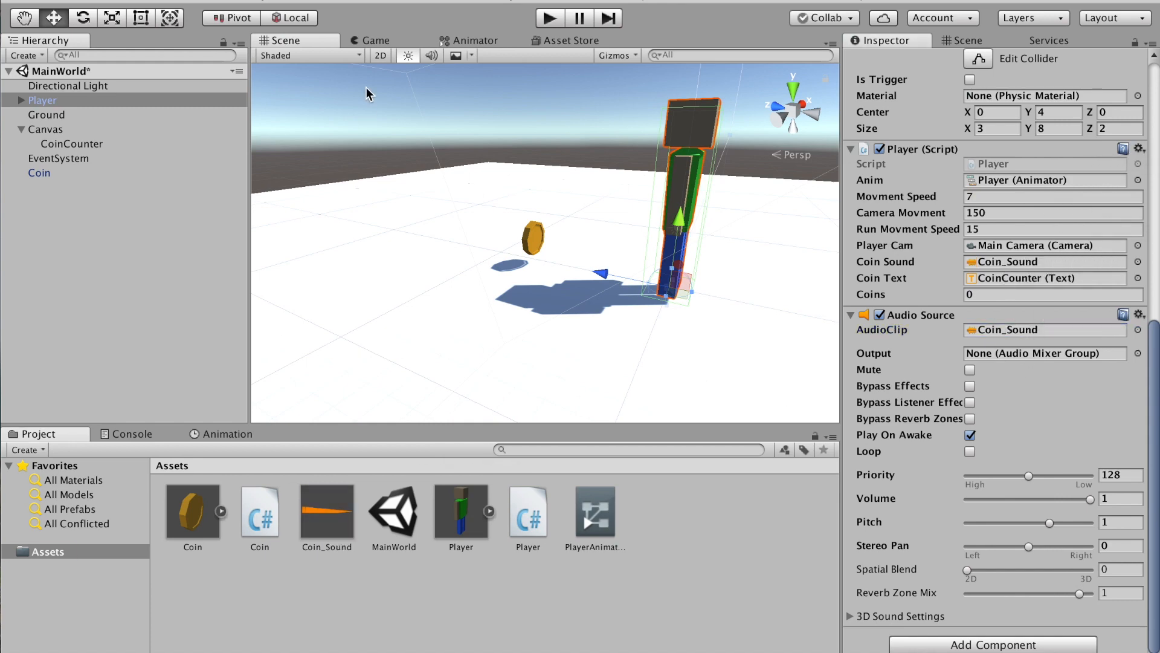
Run the game, walk the player into the coin to test the pickup, and stop the game
{"action": "left_click", "coordinate": [540, 20]}
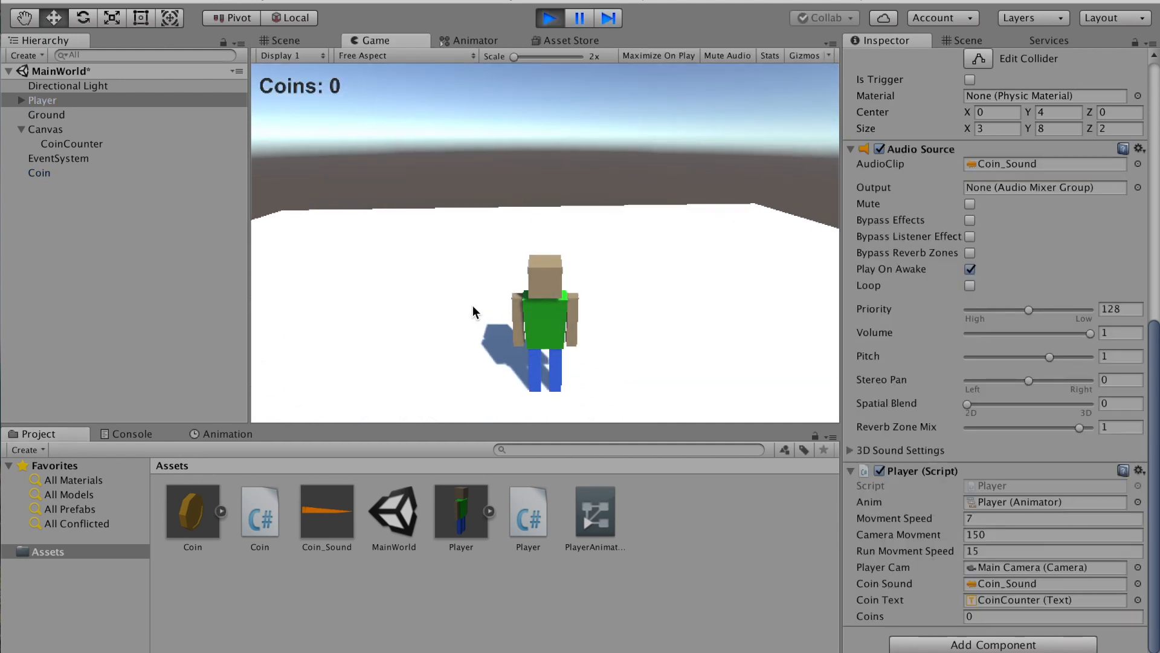
{"action": "key", "text": "w"}
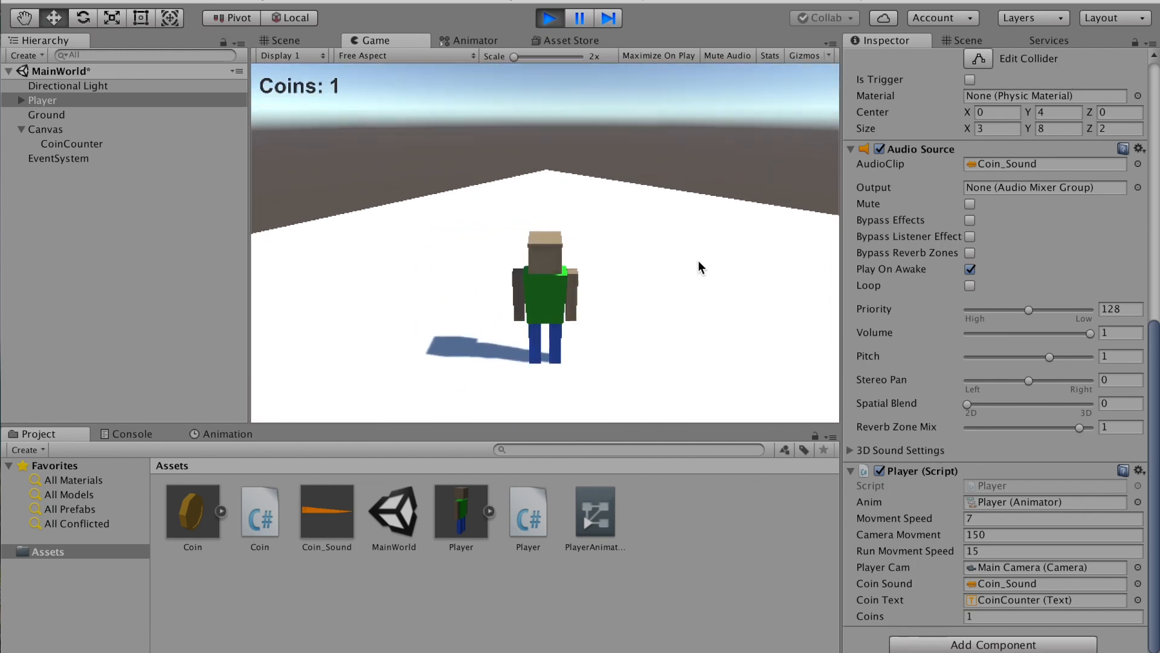
{"action": "left_click", "coordinate": [550, 17]}
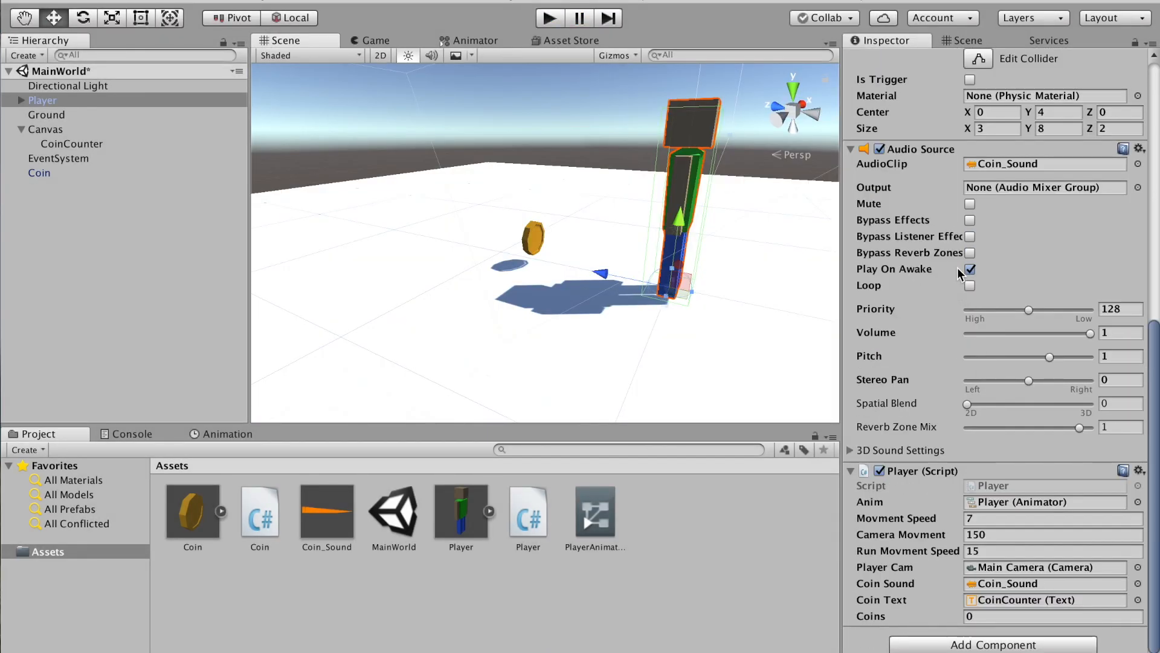
Turn off Play On Awake on the Player's Audio Source, collapse that component and keep the Player script's settings expanded
{"action": "left_click", "coordinate": [969, 270]}
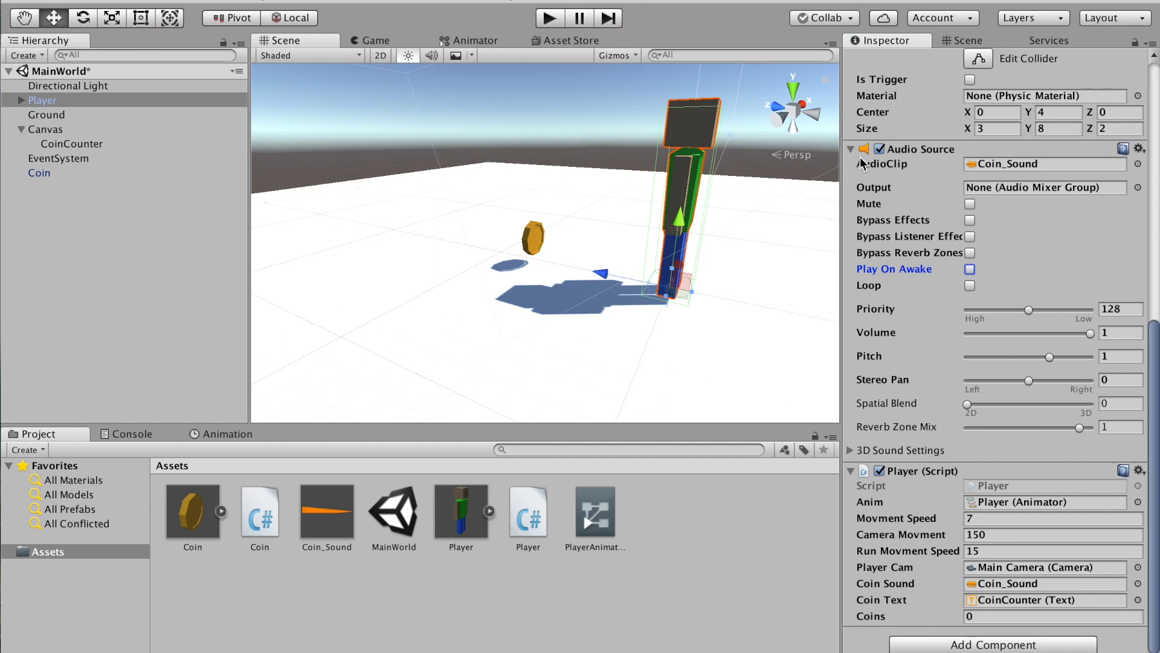
{"action": "left_click", "coordinate": [851, 149]}
{"action": "left_click", "coordinate": [850, 471]}
{"action": "left_click", "coordinate": [851, 471]}
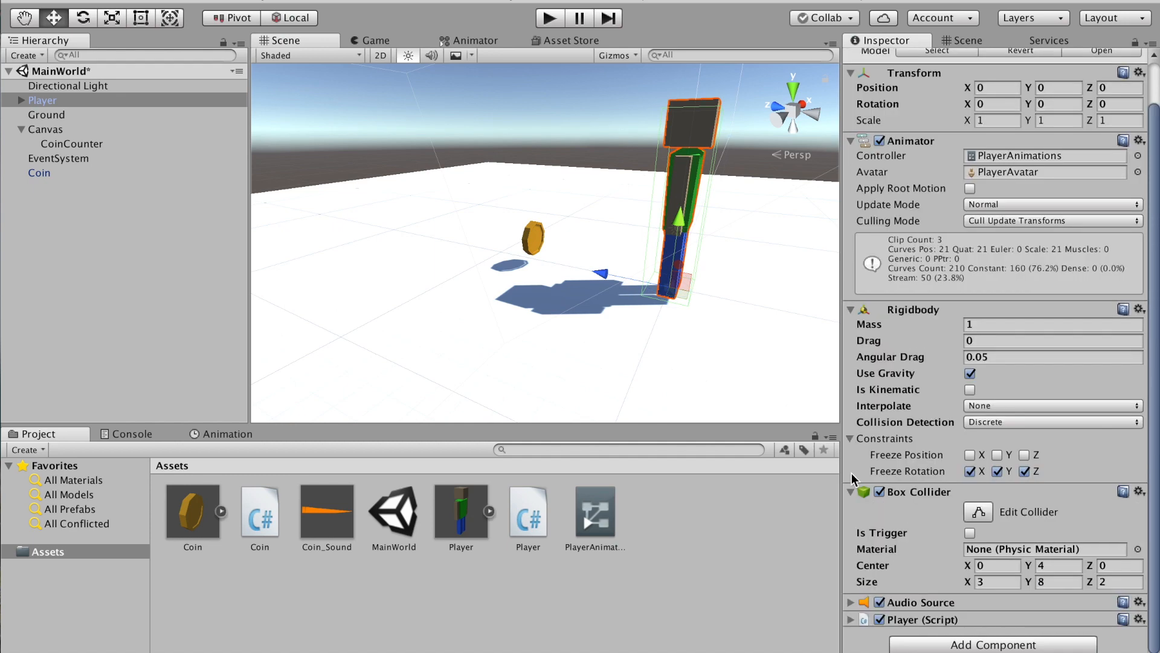
{"action": "left_click", "coordinate": [851, 619]}
{"action": "scroll", "coordinate": [946, 491], "scroll_direction": "down", "scroll_amount": 5}
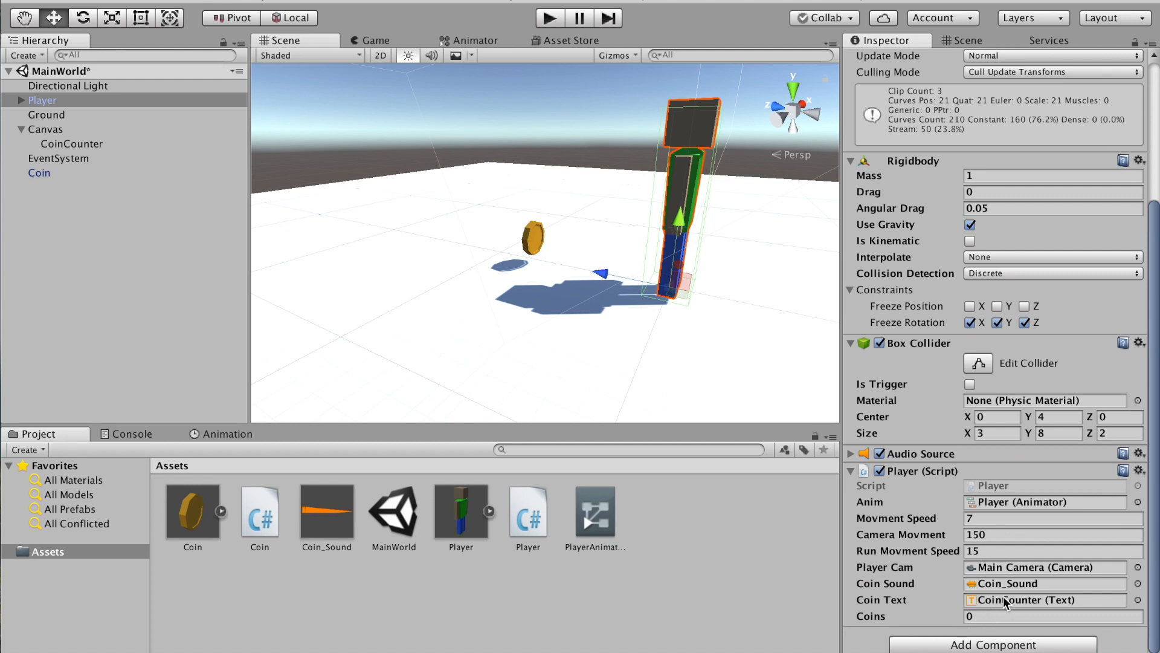
Save the scene's Coin object as a prefab in the Assets folder
{"action": "left_click", "coordinate": [22, 129]}
{"action": "left_click", "coordinate": [44, 159]}
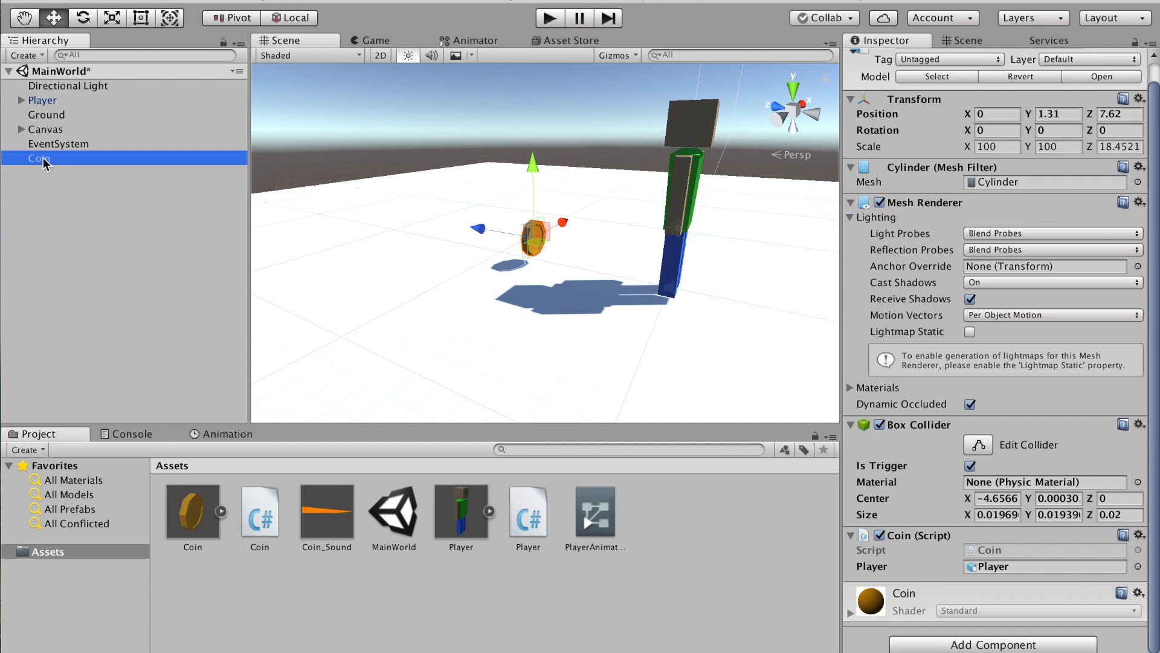
{"action": "left_click_drag", "start_coordinate": [45, 162], "coordinate": [658, 538]}
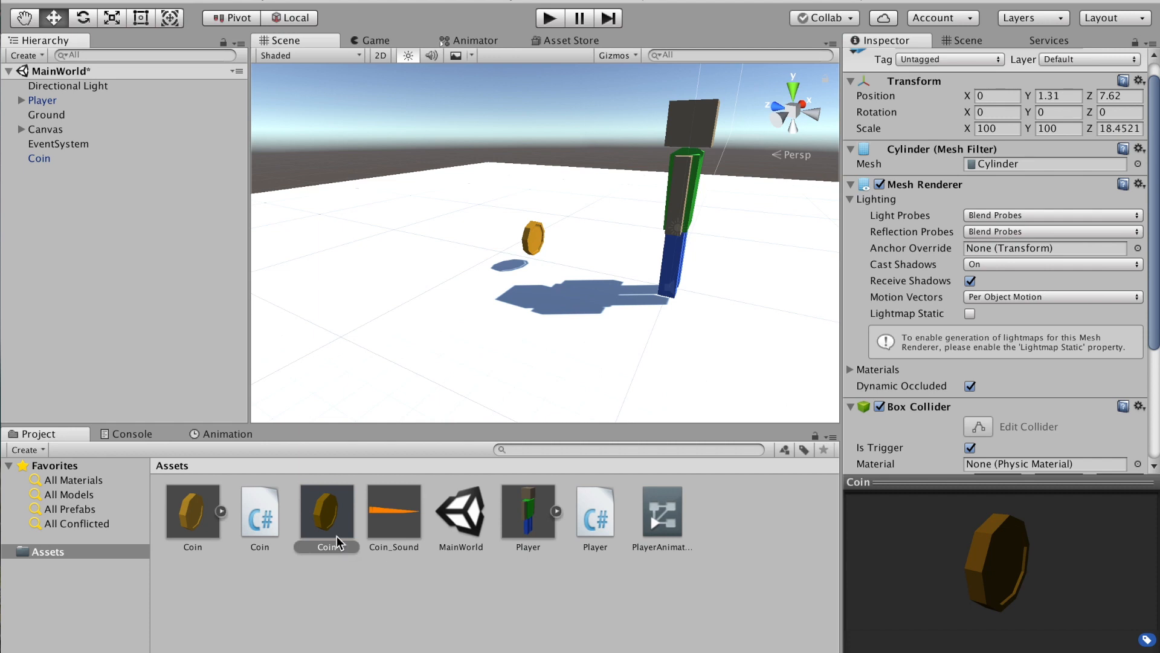
Inspect the imported Coin model and the Coin prefab, including the Player reference in the prefab's Coin script
{"action": "left_click", "coordinate": [194, 523]}
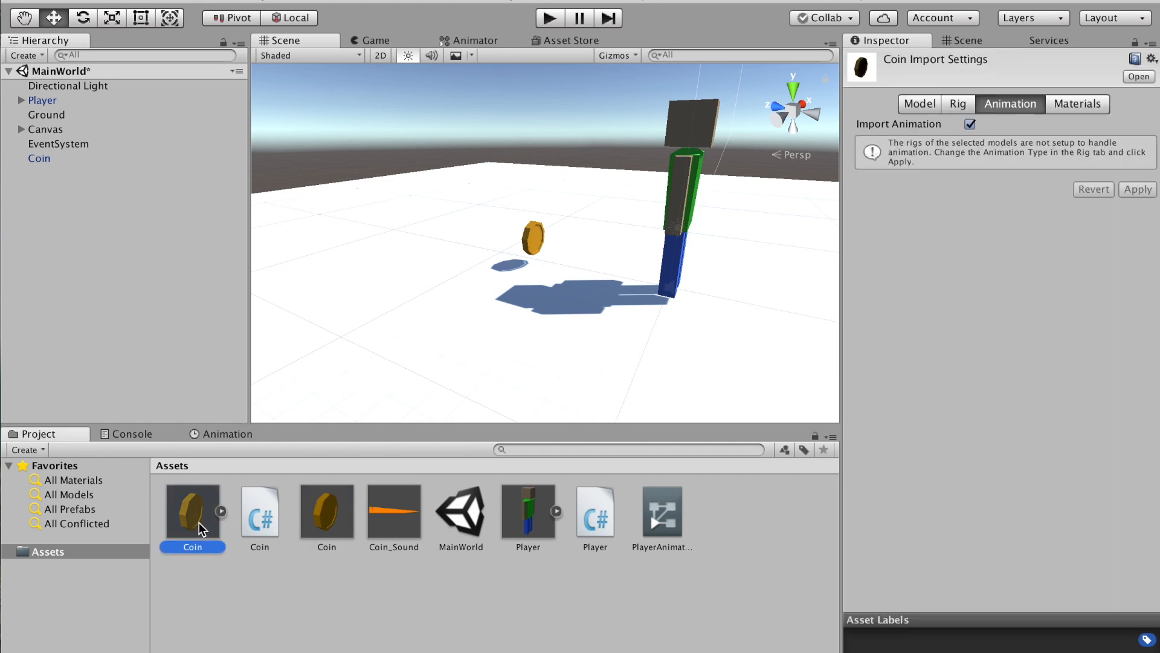
{"action": "left_click", "coordinate": [221, 511]}
{"action": "left_click", "coordinate": [222, 511]}
{"action": "left_click", "coordinate": [313, 512]}
{"action": "scroll", "coordinate": [991, 200], "scroll_direction": "down", "scroll_amount": 6}
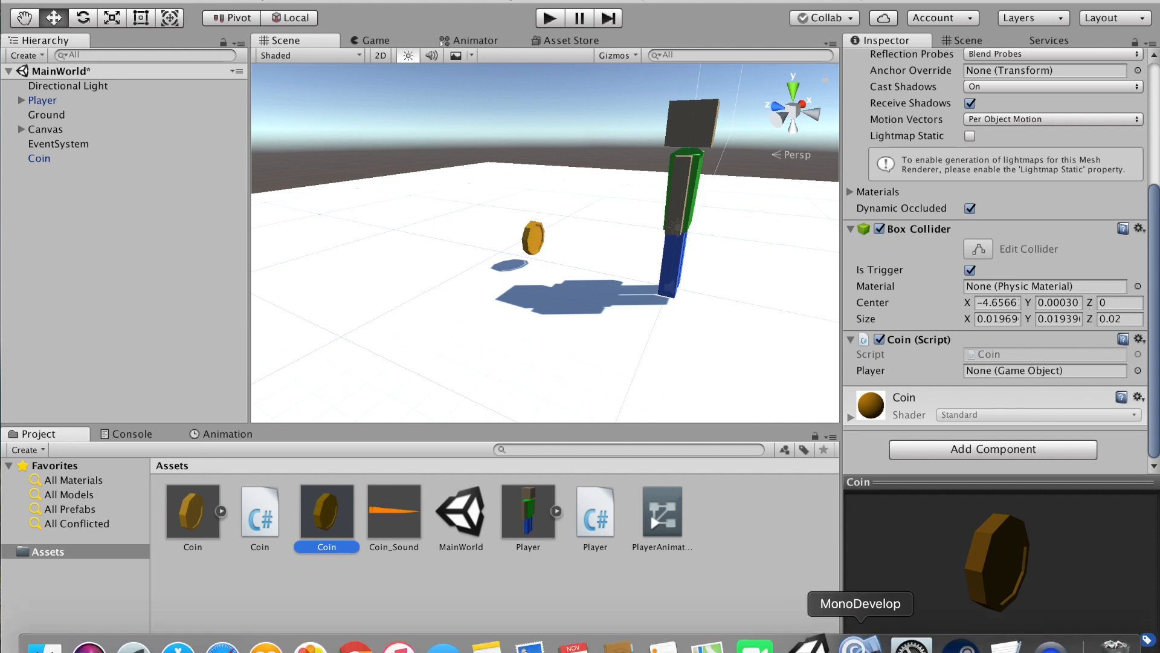
In MonoDevelop, add a Start method above Update in Coin.cs containing player = GameObject.Find ("Main Player");
{"action": "left_click", "coordinate": [857, 644]}
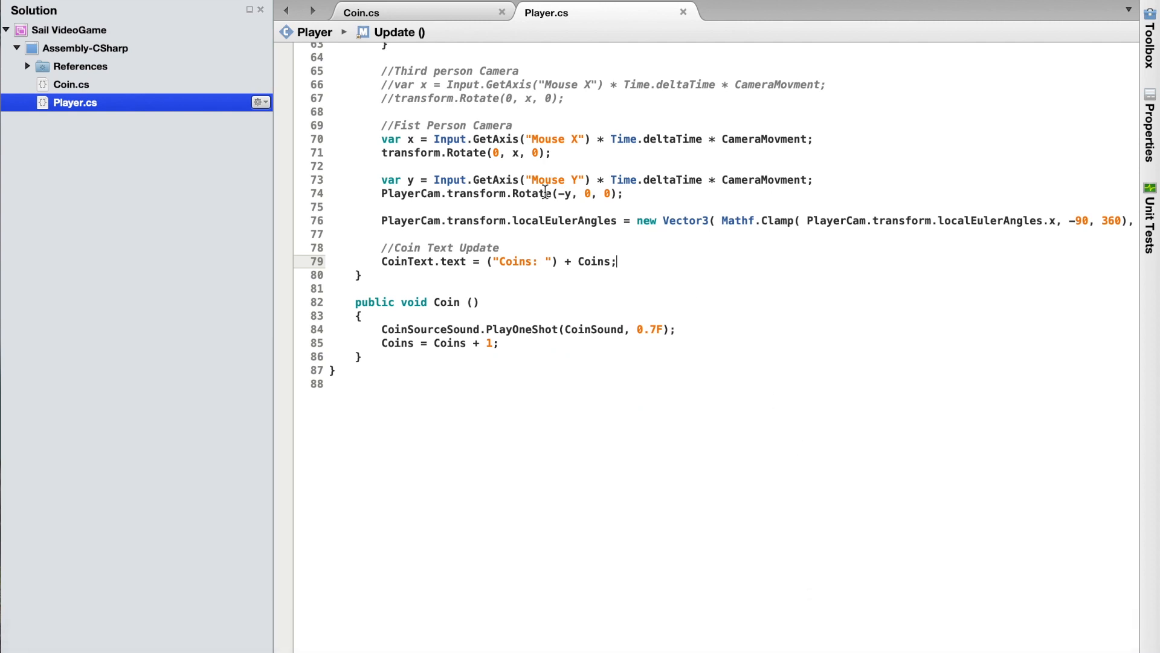
{"action": "left_click", "coordinate": [415, 17]}
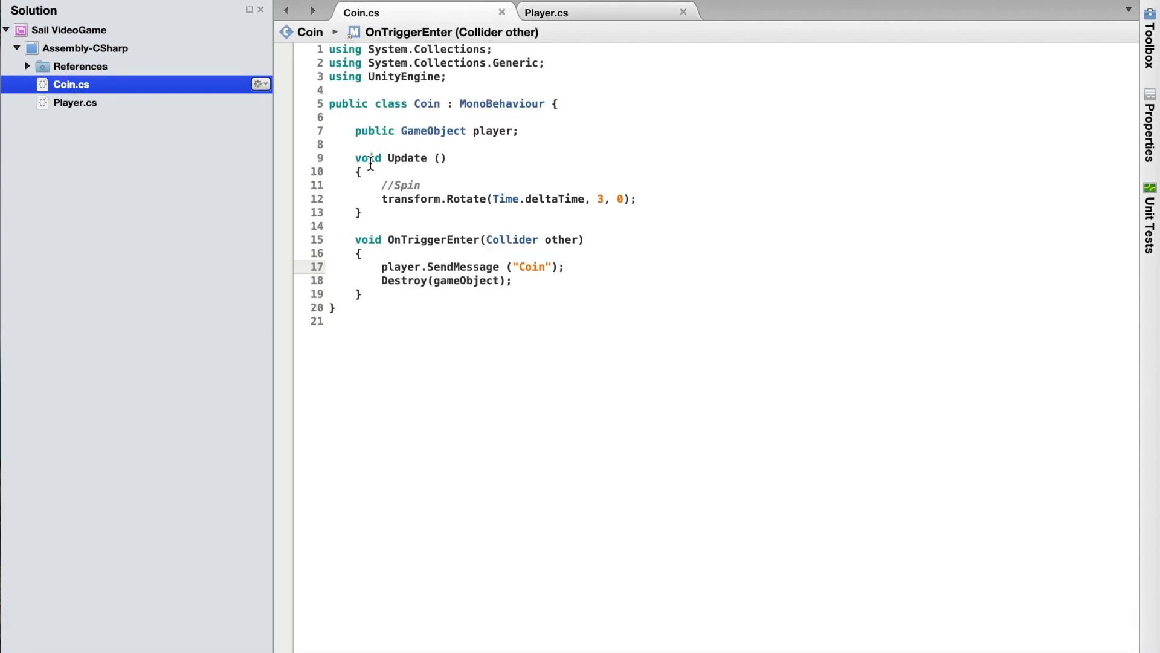
{"action": "left_click_drag", "start_coordinate": [354, 159], "coordinate": [469, 158]}
{"action": "left_click", "coordinate": [469, 158]}
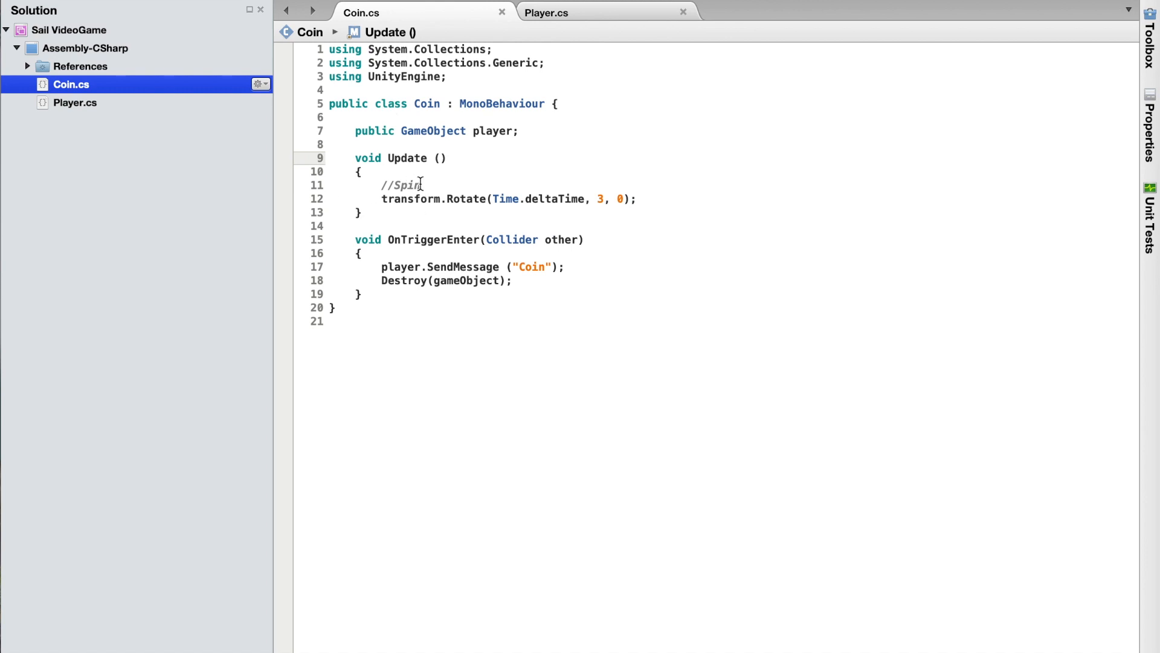
{"action": "key", "text": "Return"}
{"action": "key", "text": "Return"}
{"action": "key", "text": "Up"}
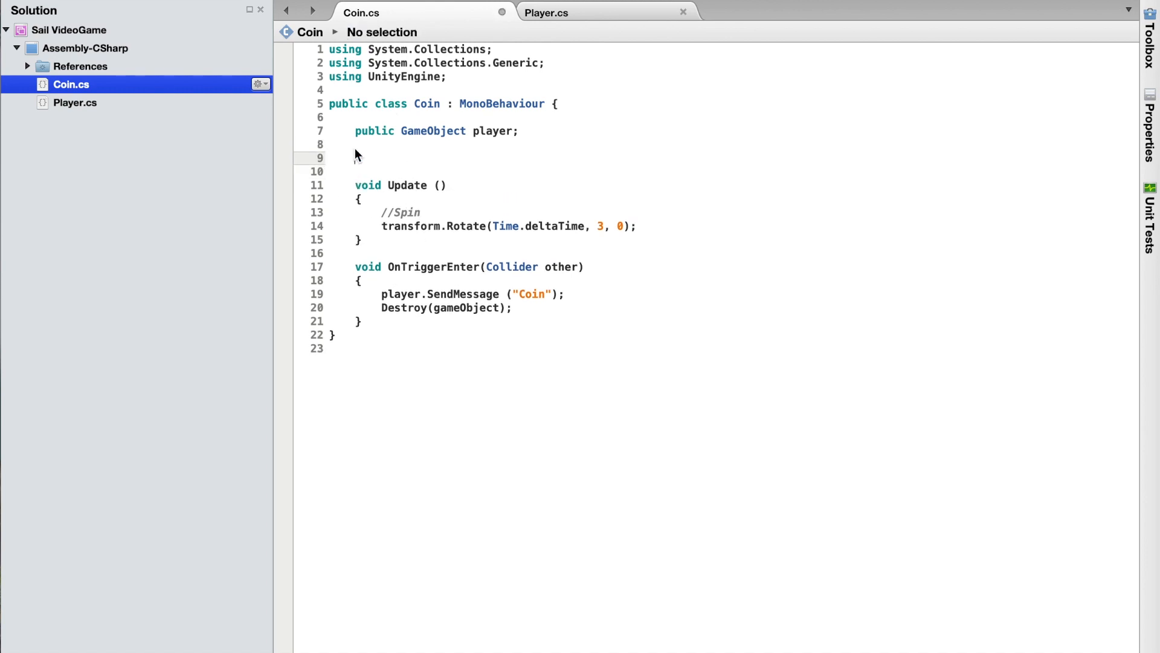
{"action": "type", "text": "void Start () { \tplayer = GameObject.Find (\"Main Player\"); }"}
Compare the name used in Coin.cs's GameObject.Find call with the player object's name in the Unity hierarchy
{"action": "left_click_drag", "start_coordinate": [382, 186], "coordinate": [417, 187]}
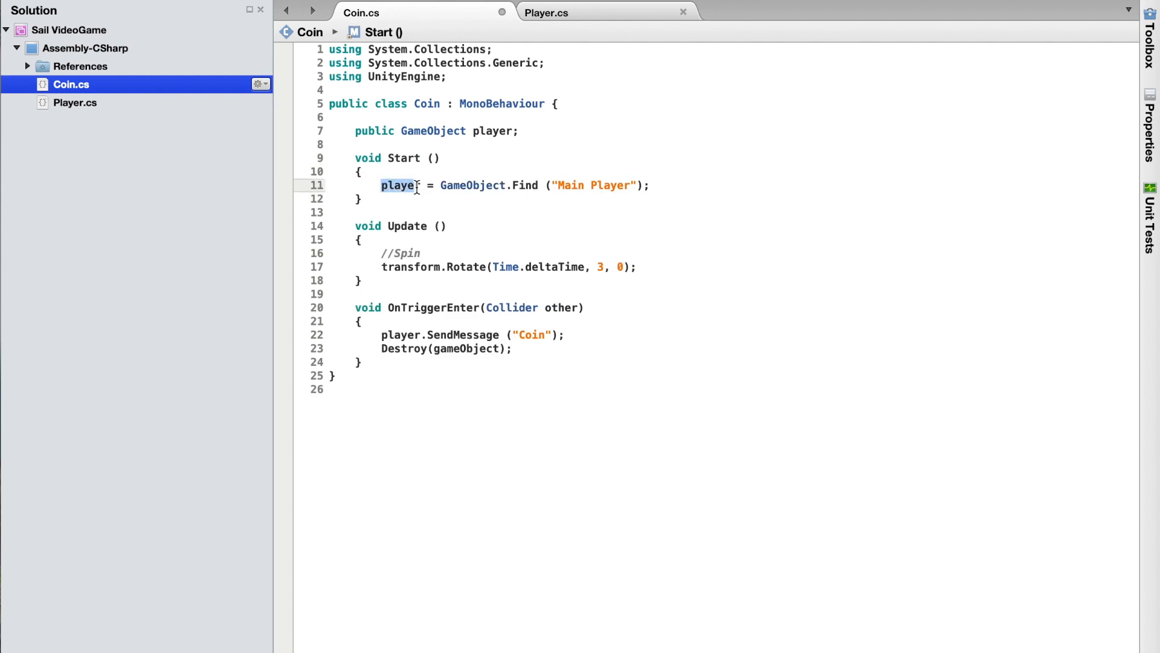
{"action": "double_click", "coordinate": [484, 130]}
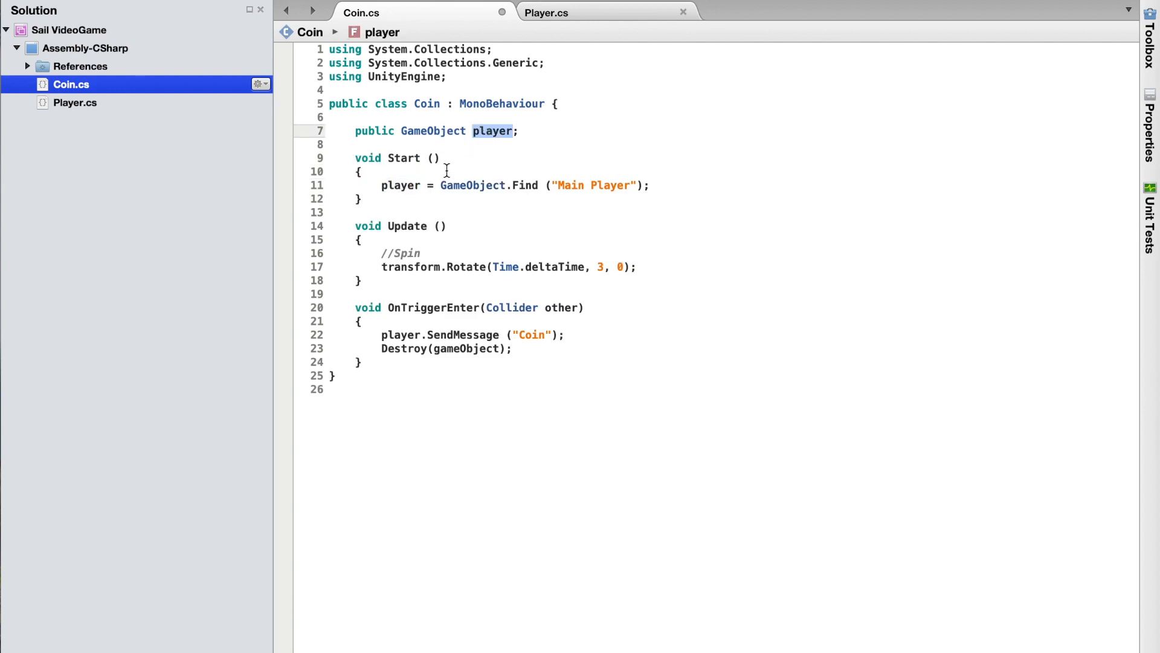
{"action": "left_click_drag", "start_coordinate": [440, 184], "coordinate": [630, 185]}
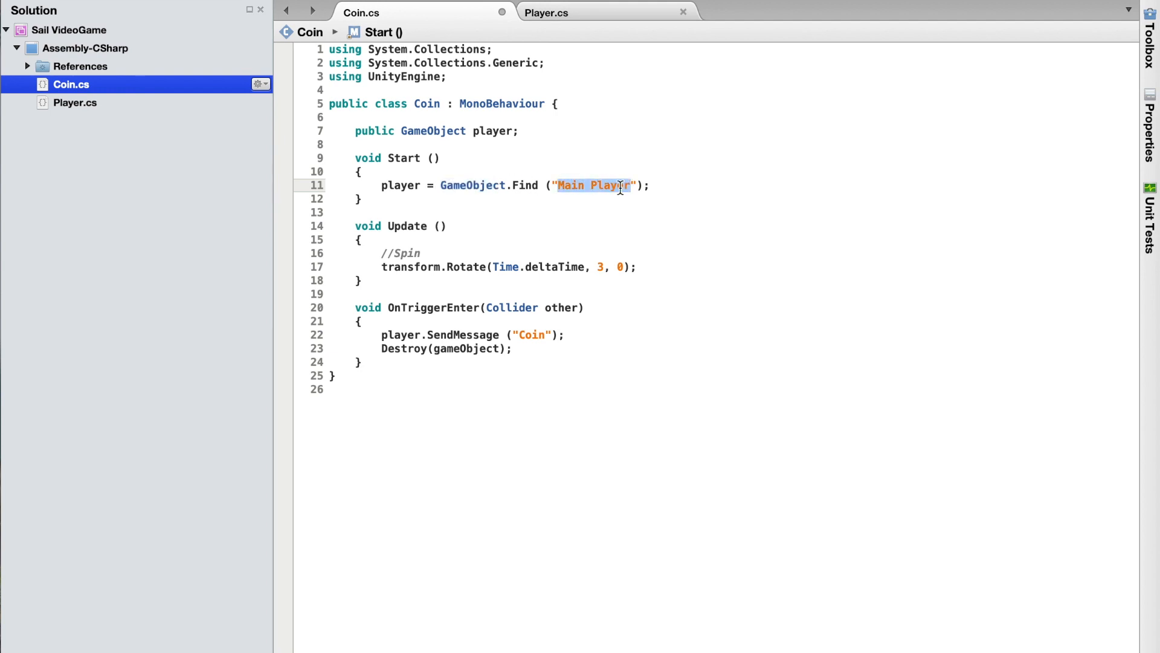
{"action": "key", "text": "ctrl+Up"}
{"action": "left_click", "coordinate": [387, 178]}
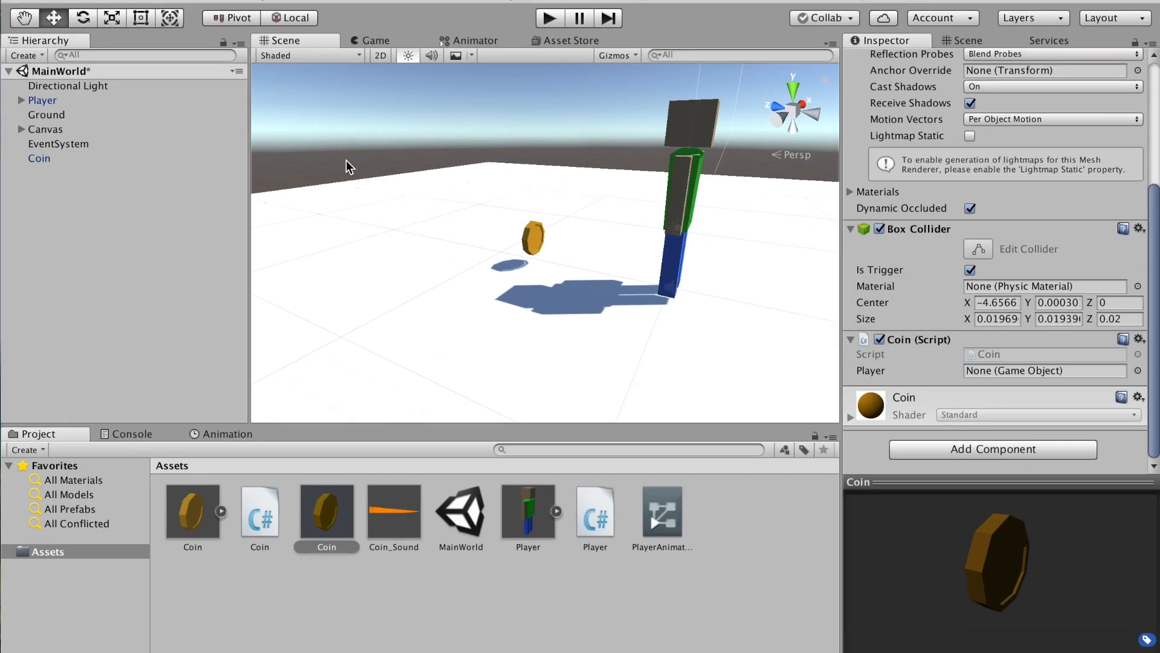
{"action": "left_click", "coordinate": [52, 103]}
{"action": "key", "text": "ctrl+Up"}
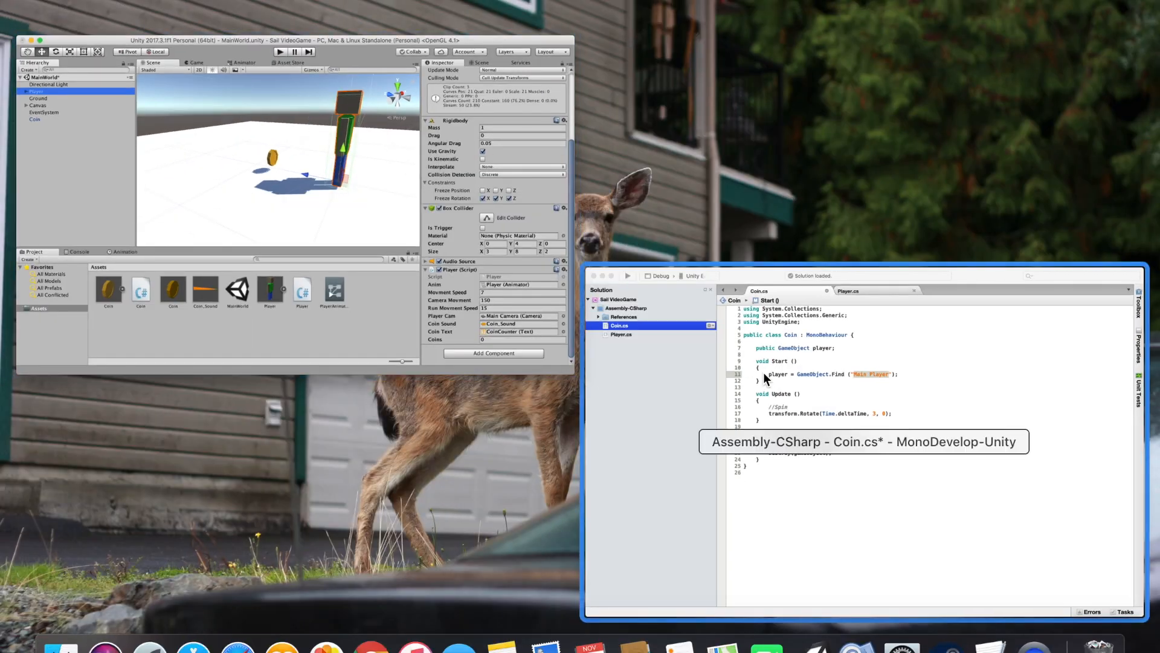
{"action": "left_click", "coordinate": [763, 373]}
{"action": "key", "text": "ctrl+Up"}
{"action": "left_click", "coordinate": [751, 402]}
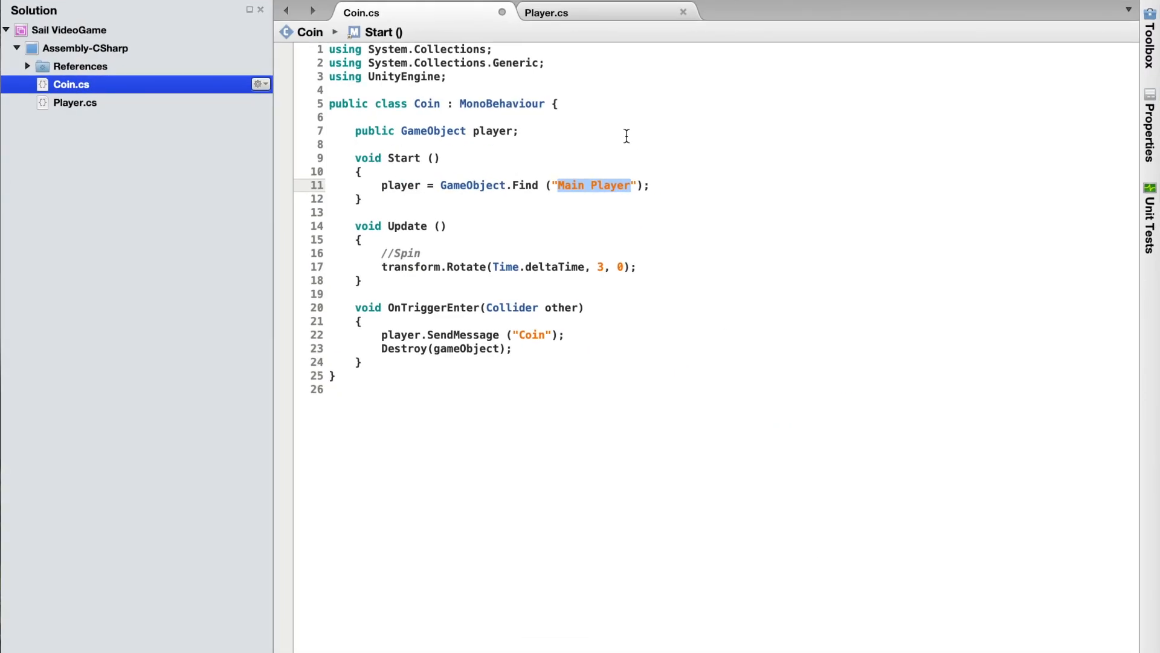
Change the object name in Coin.cs's GameObject.Find call to "Player"
{"action": "left_click", "coordinate": [585, 185]}
{"action": "key", "text": "BackSpace"}
{"action": "key", "text": "BackSpace"}
{"action": "key", "text": "BackSpace"}
{"action": "key", "text": "BackSpace"}
{"action": "key", "text": "BackSpace"}
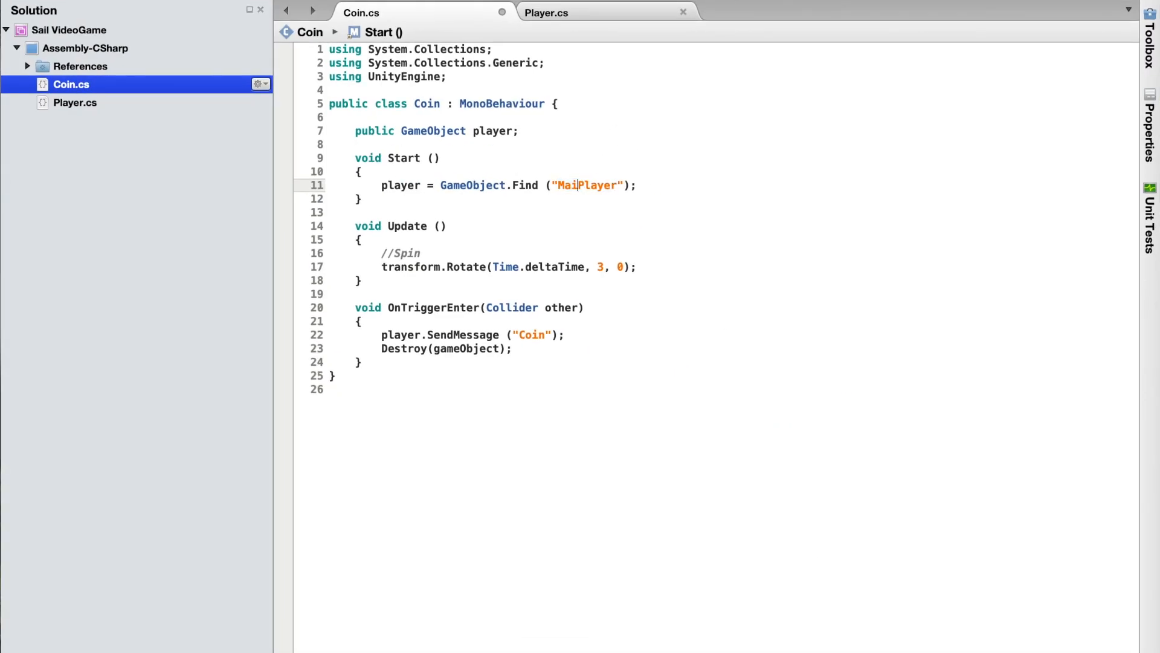
{"action": "left_click_drag", "start_coordinate": [373, 186], "coordinate": [628, 185]}
{"action": "left_click", "coordinate": [632, 183]}
Switch to Unity and clear the Player reference in the scene Coin's script
{"action": "left_click", "coordinate": [825, 639]}
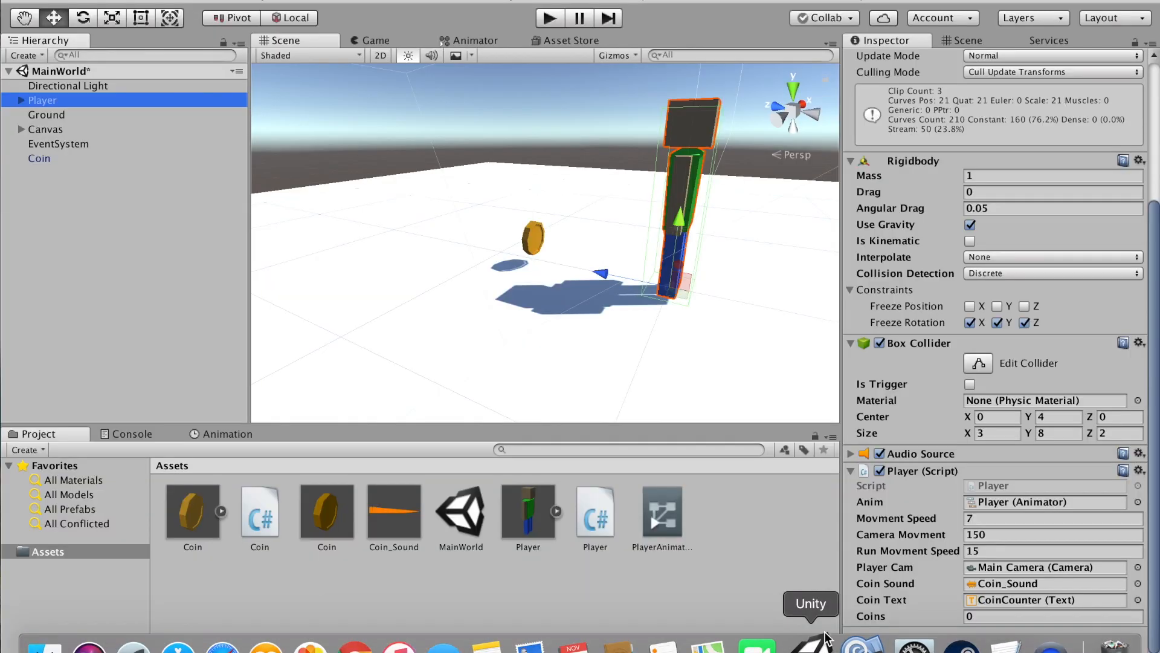
{"action": "left_click", "coordinate": [326, 511]}
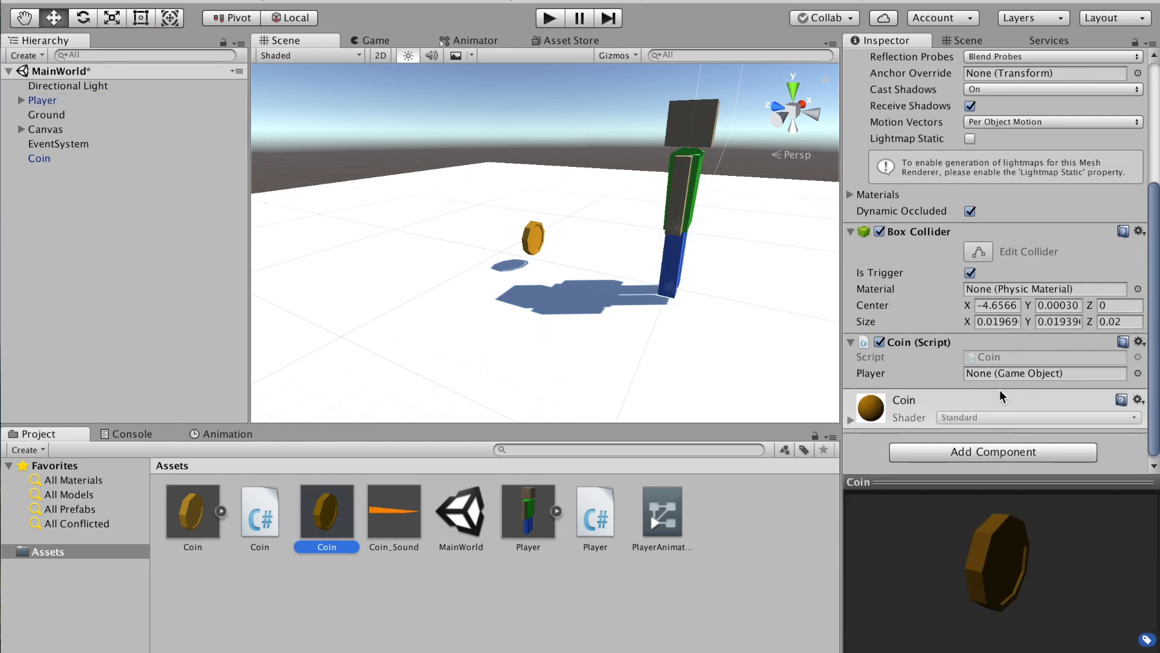
{"action": "left_click", "coordinate": [47, 159]}
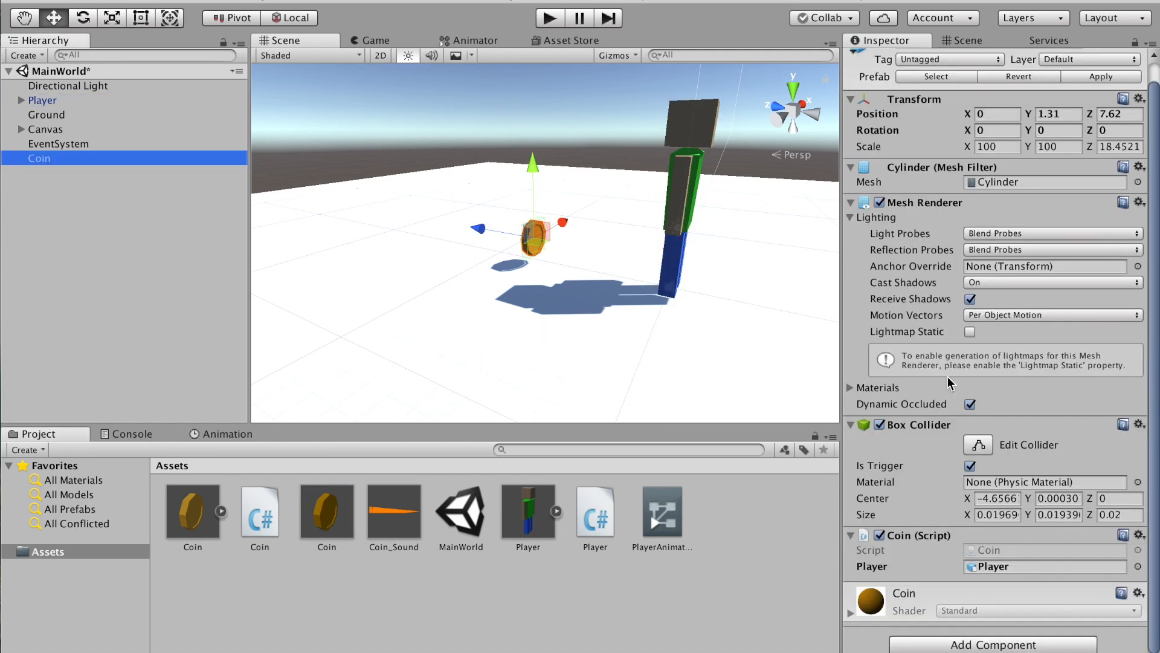
{"action": "left_click", "coordinate": [1020, 567]}
{"action": "key", "text": "Delete"}
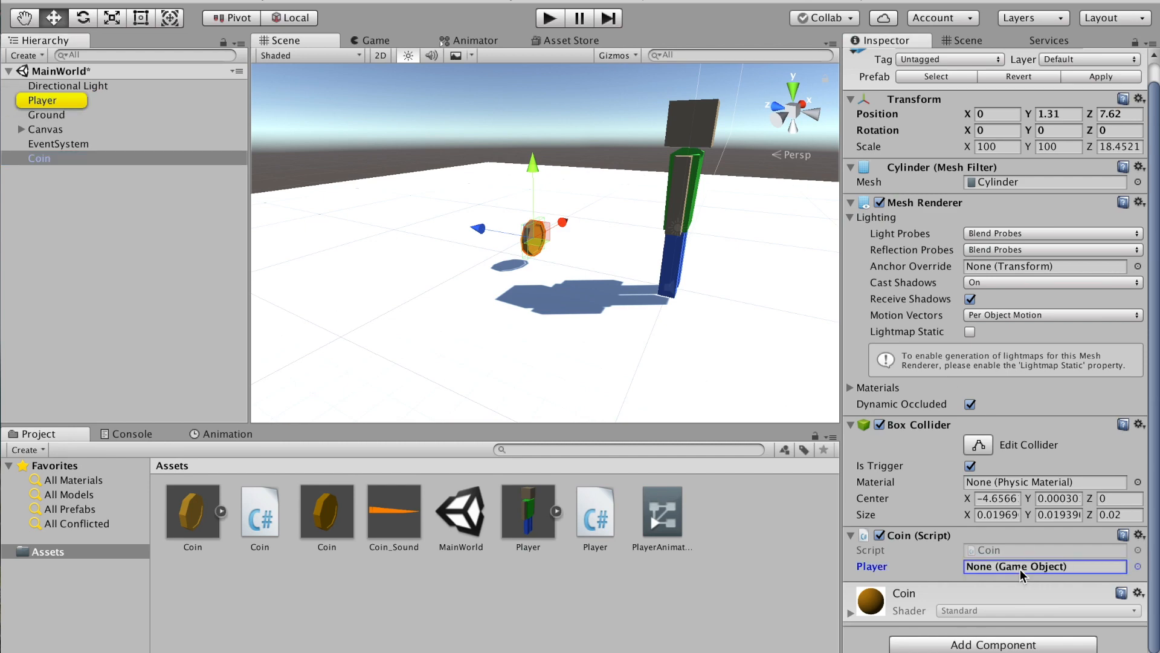
Run the game, move the player into the coin to test the automatic player lookup, and stop the game
{"action": "left_click", "coordinate": [550, 19]}
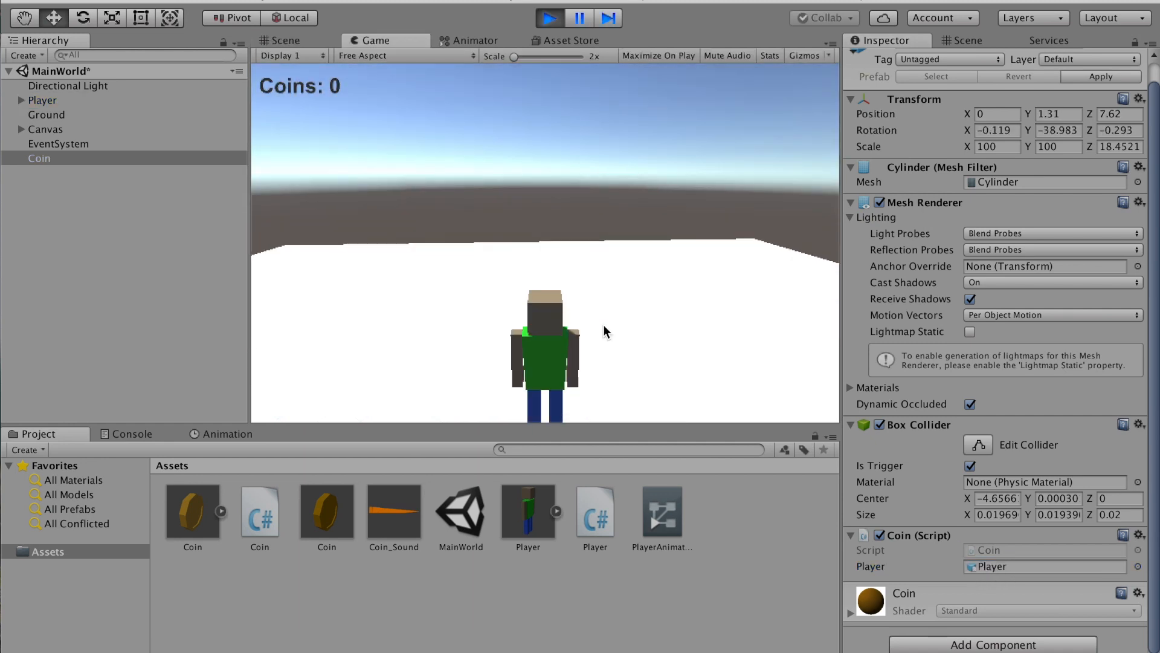
{"action": "key", "text": "s"}
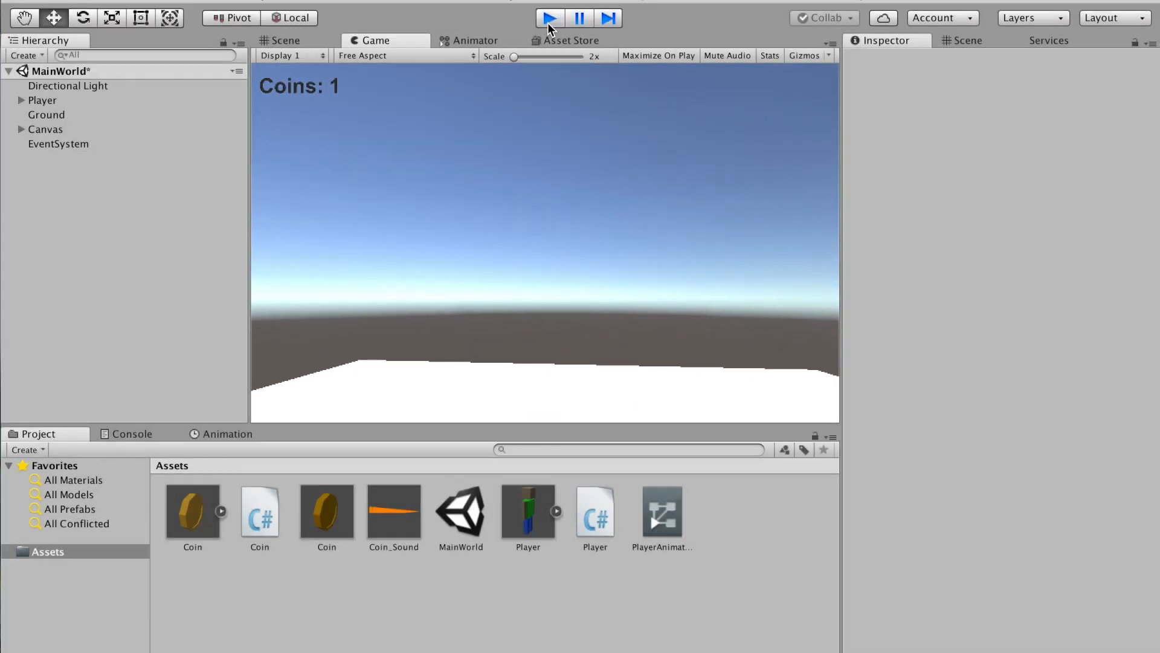
{"action": "left_click", "coordinate": [549, 20]}
Place a second coin from the Coin prefab in the scene, raise it to Y 1.22 and order it after Coin in the hierarchy
{"action": "left_click_drag", "start_coordinate": [327, 511], "coordinate": [399, 285]}
{"action": "left_click_drag", "start_coordinate": [387, 218], "coordinate": [386, 201]}
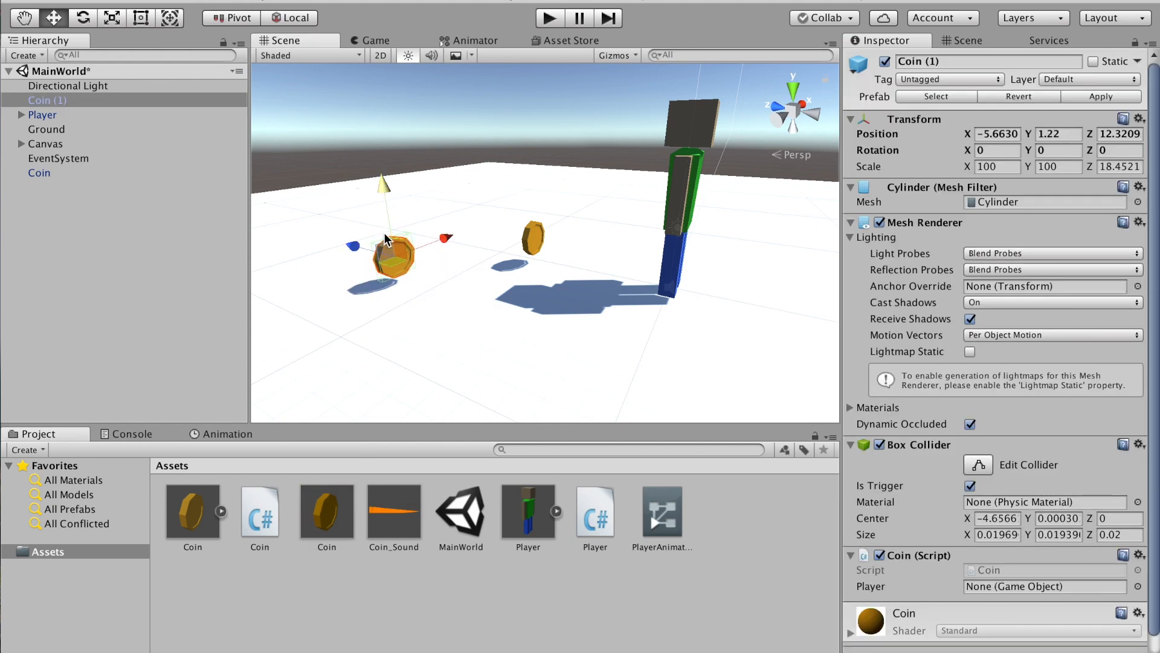
{"action": "left_click_drag", "start_coordinate": [49, 100], "coordinate": [60, 182]}
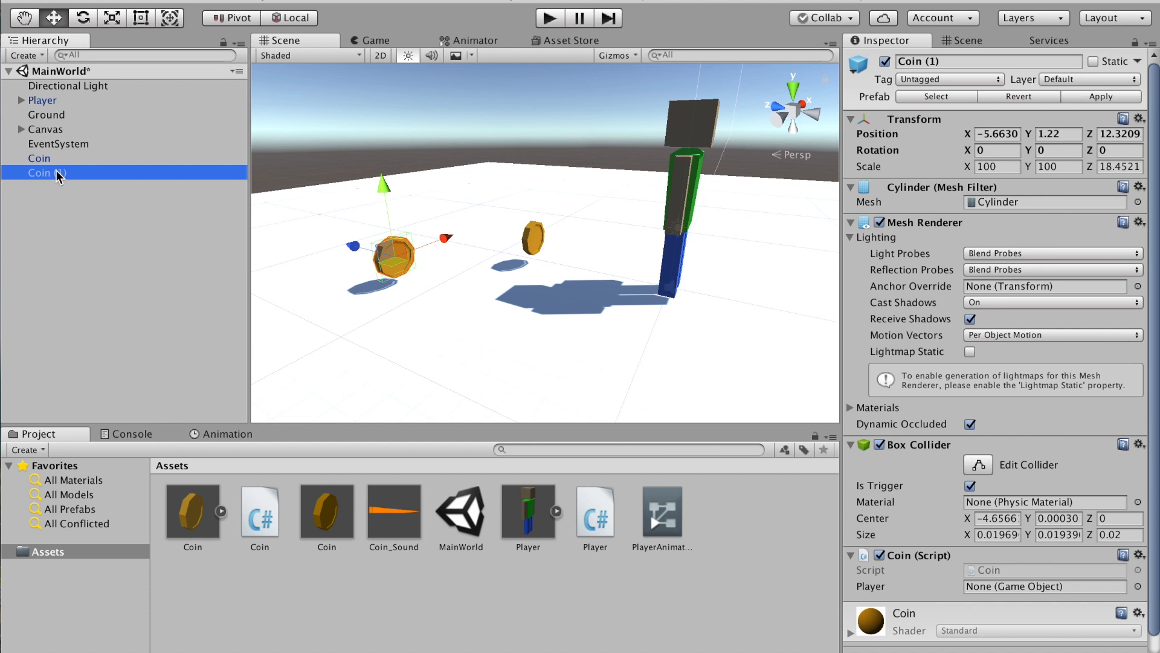
{"action": "left_click", "coordinate": [58, 174]}
{"action": "left_click", "coordinate": [65, 206]}
{"action": "left_click", "coordinate": [63, 174]}
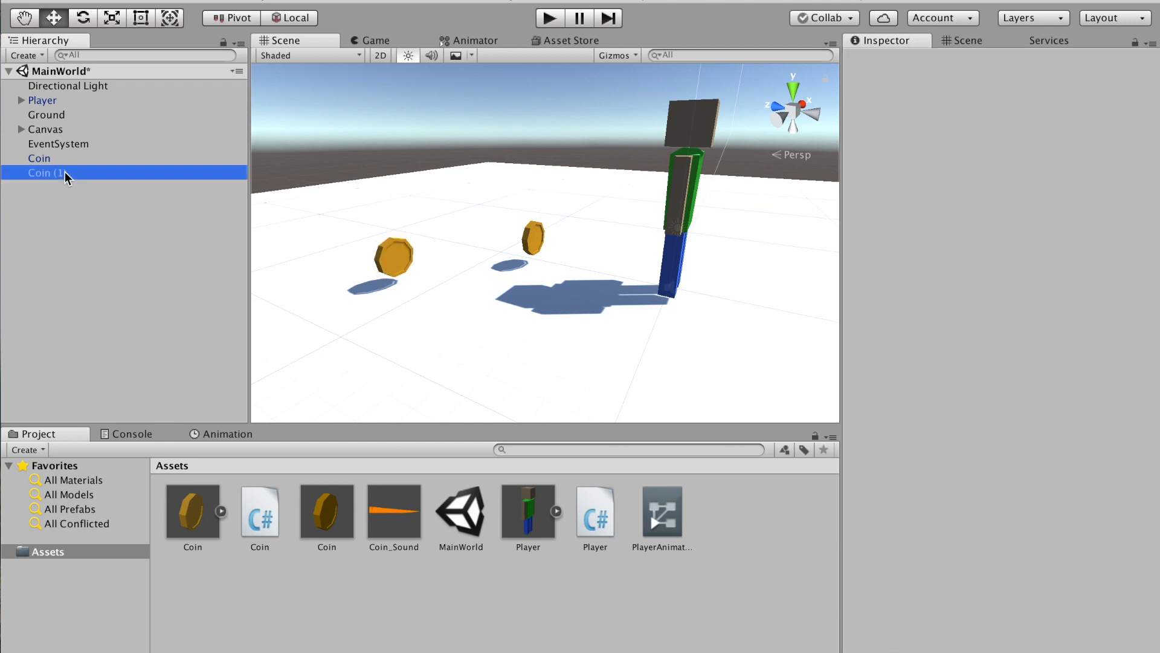
Duplicate Coin (1) and move the copy along the Z axis to about -2.8, beyond the player
{"action": "key", "text": "super+d"}
{"action": "left_click_drag", "start_coordinate": [353, 245], "coordinate": [570, 252]}
{"action": "scroll", "coordinate": [570, 251], "scroll_direction": "down", "scroll_amount": 10}
Run the game, walk the player into all three coins to test the counter, and stop the game
{"action": "left_click", "coordinate": [549, 18]}
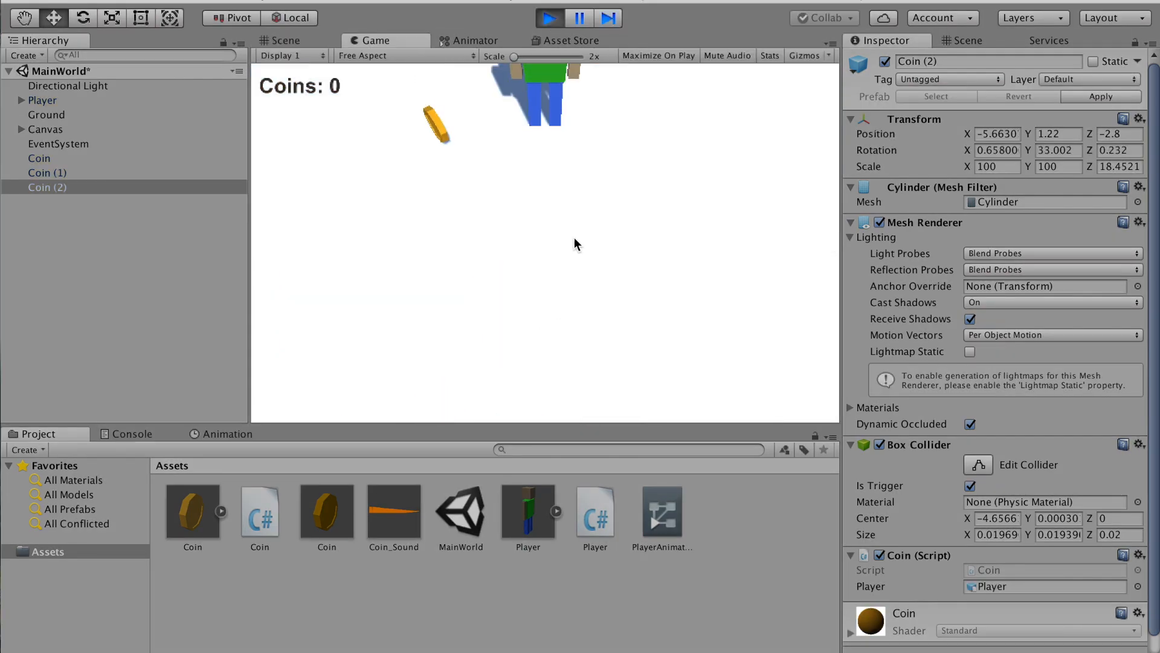
{"action": "key", "text": "w"}
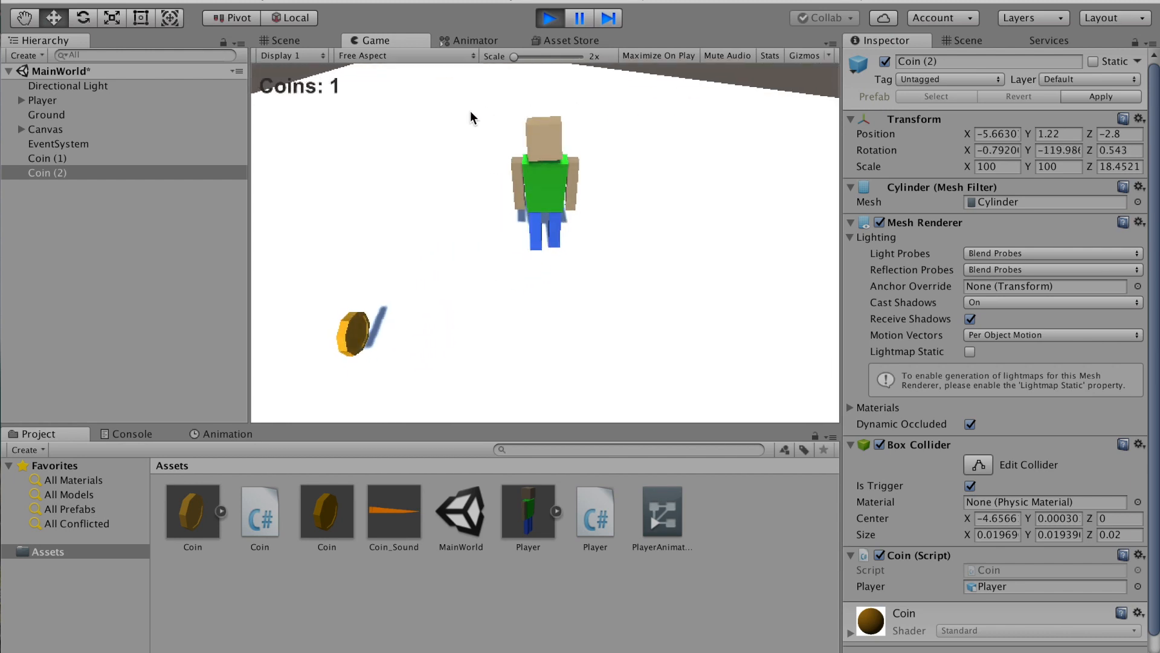
{"action": "key", "text": "w"}
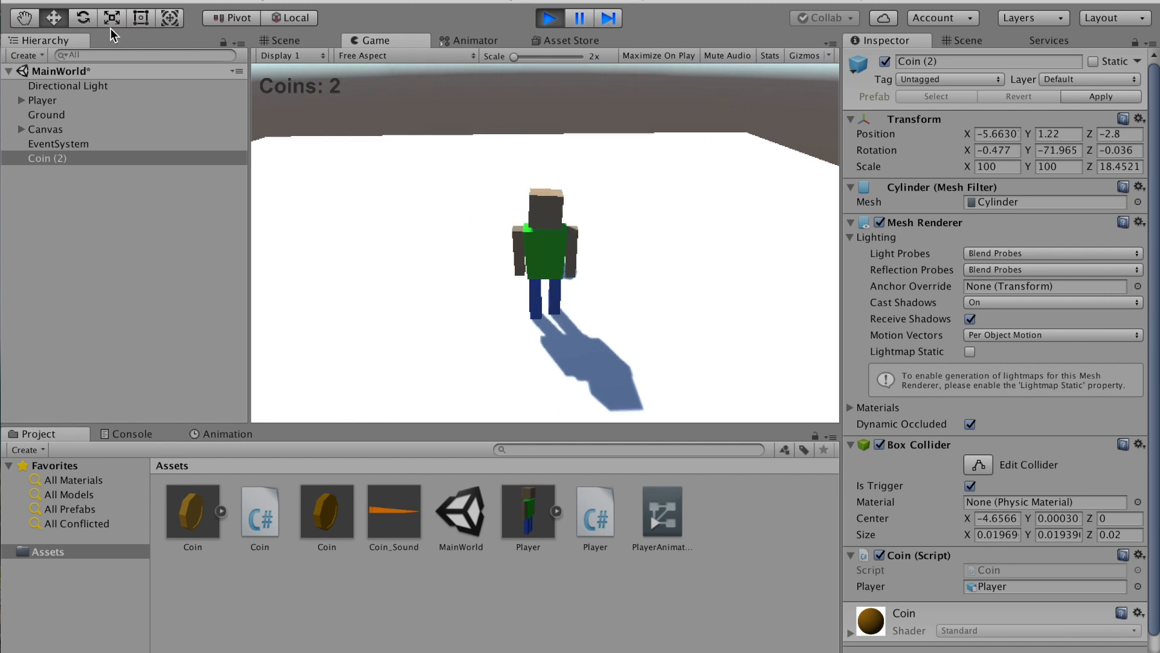
{"action": "key", "text": "w"}
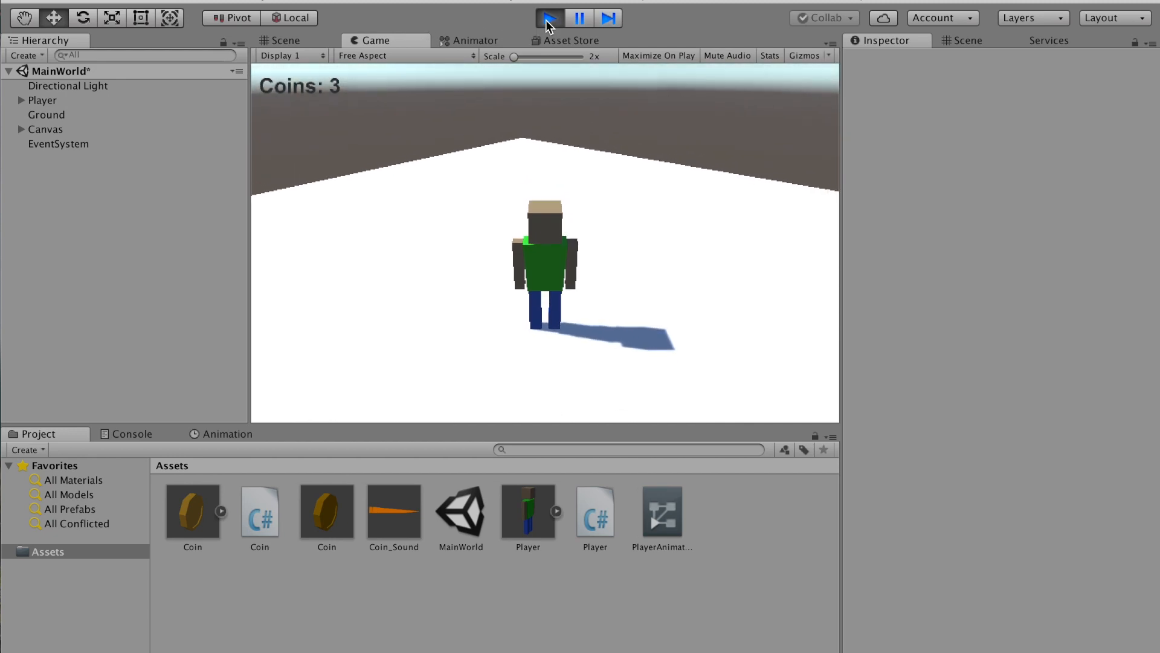
{"action": "left_click", "coordinate": [548, 19]}
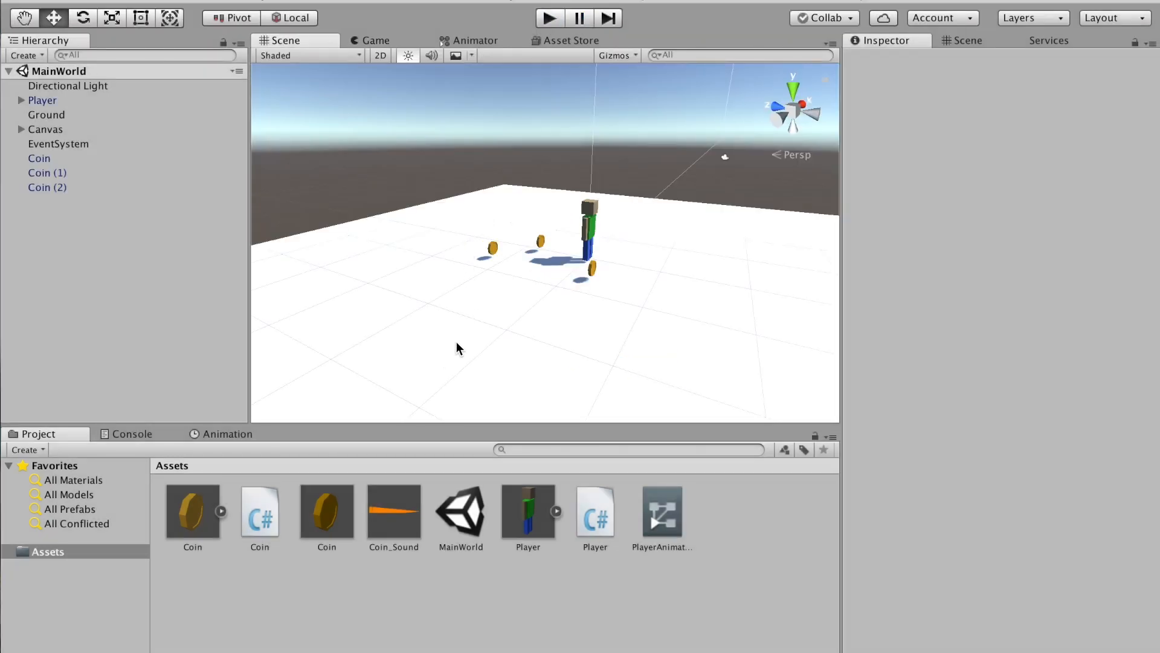
Review Player.cs in MonoDevelop, examining the UnityEngine.UI import, the public Text CoinText variable and the line that updates the coin text
{"action": "left_click", "coordinate": [867, 641]}
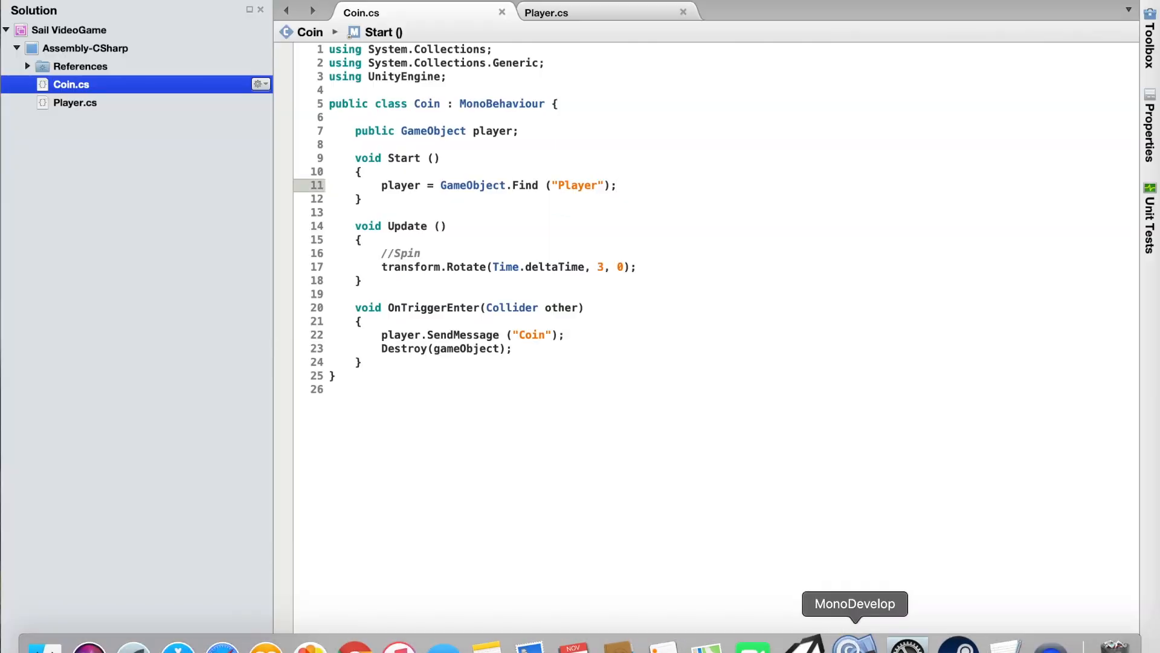
{"action": "left_click", "coordinate": [544, 13]}
{"action": "scroll", "coordinate": [485, 244], "scroll_direction": "up", "scroll_amount": 20}
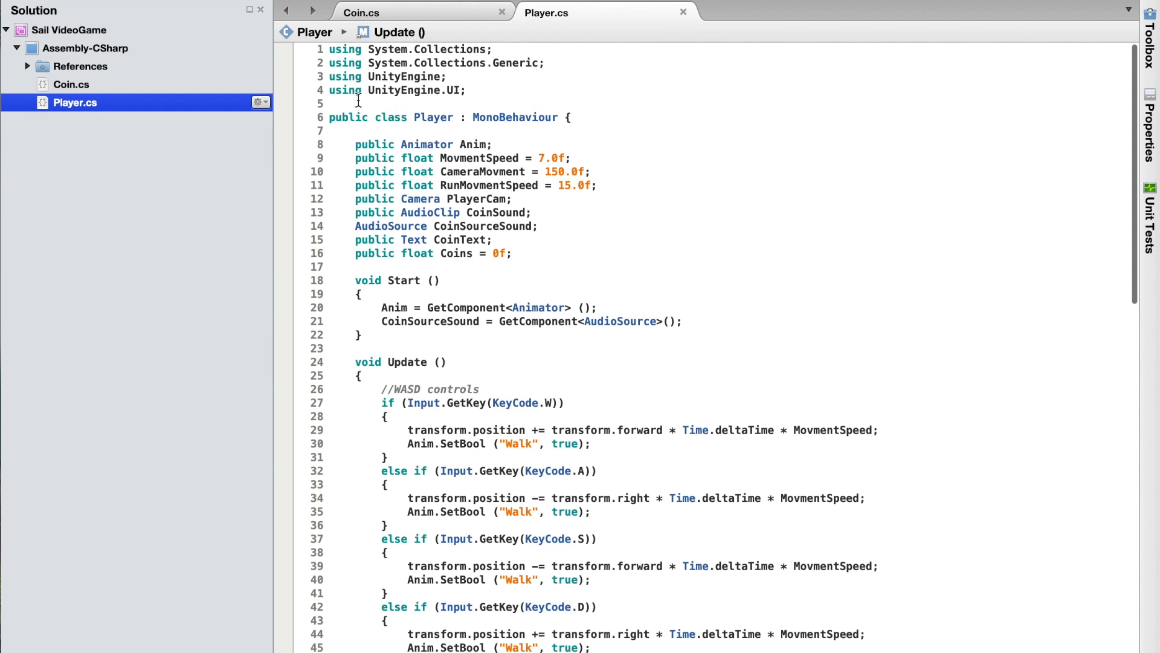
{"action": "left_click_drag", "start_coordinate": [368, 90], "coordinate": [464, 91]}
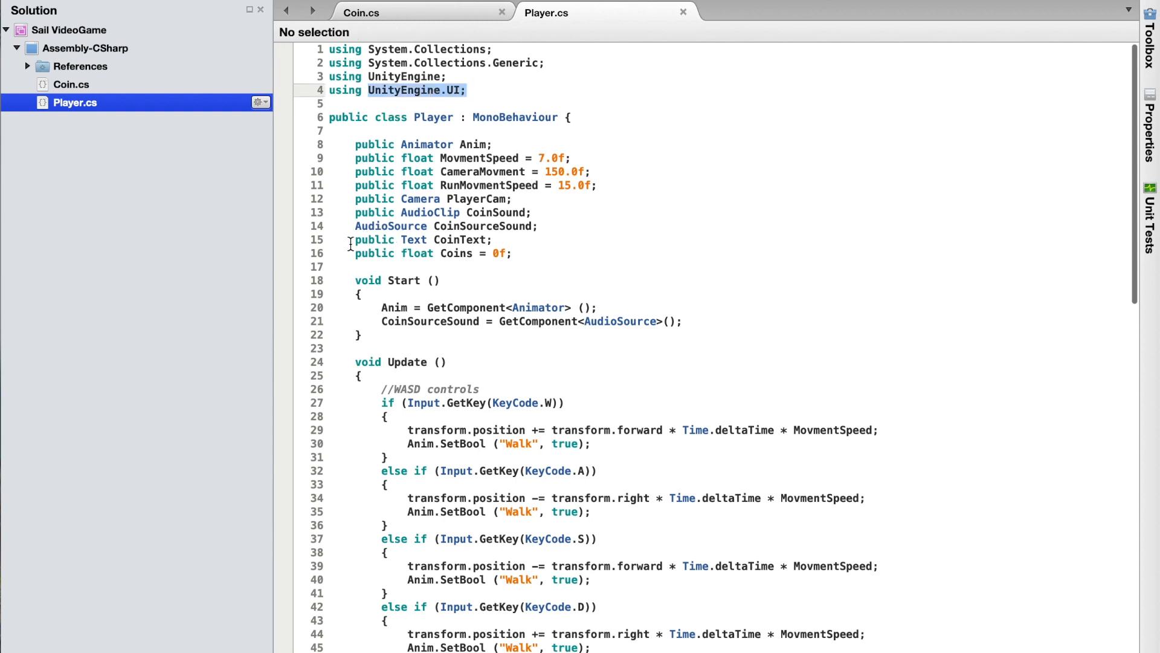
{"action": "left_click_drag", "start_coordinate": [350, 243], "coordinate": [414, 243]}
{"action": "left_click", "coordinate": [433, 240]}
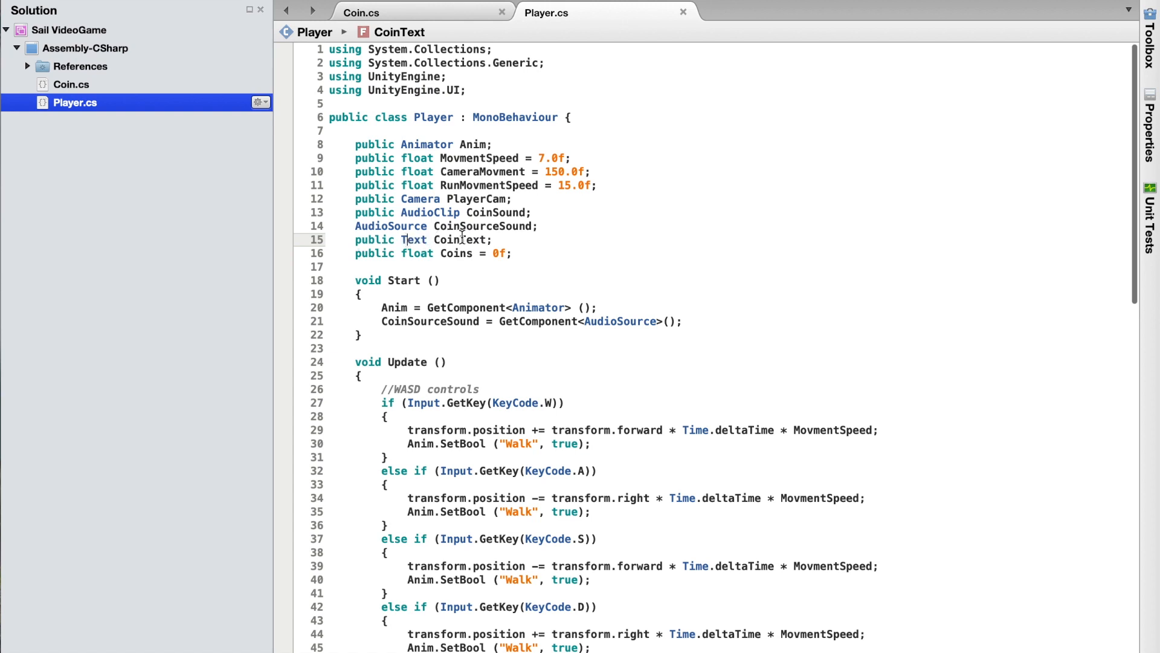
{"action": "left_click_drag", "start_coordinate": [493, 240], "coordinate": [356, 236]}
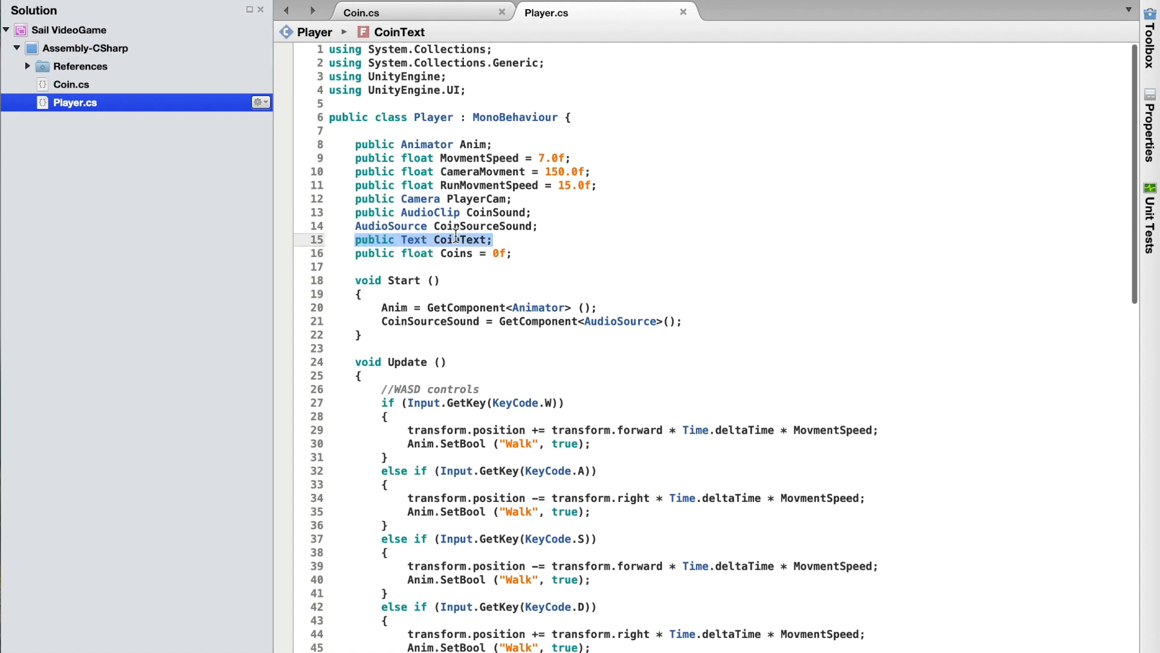
{"action": "scroll", "coordinate": [472, 261], "scroll_direction": "down", "scroll_amount": 10}
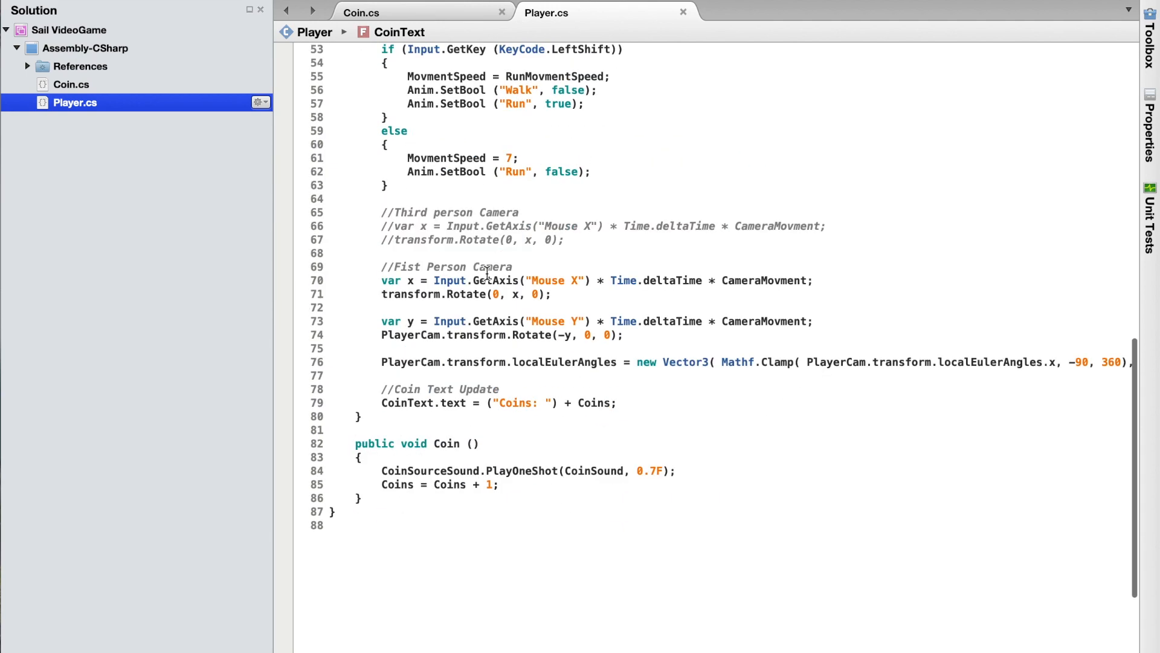
{"action": "left_click_drag", "start_coordinate": [375, 408], "coordinate": [633, 403]}
Insert a possessive first name before "Coins: " in the CoinText.text string under the Coin Text Update comment
{"action": "left_click", "coordinate": [527, 403]}
{"action": "double_click", "coordinate": [527, 404]}
{"action": "left_click_drag", "start_coordinate": [527, 403], "coordinate": [547, 401]}
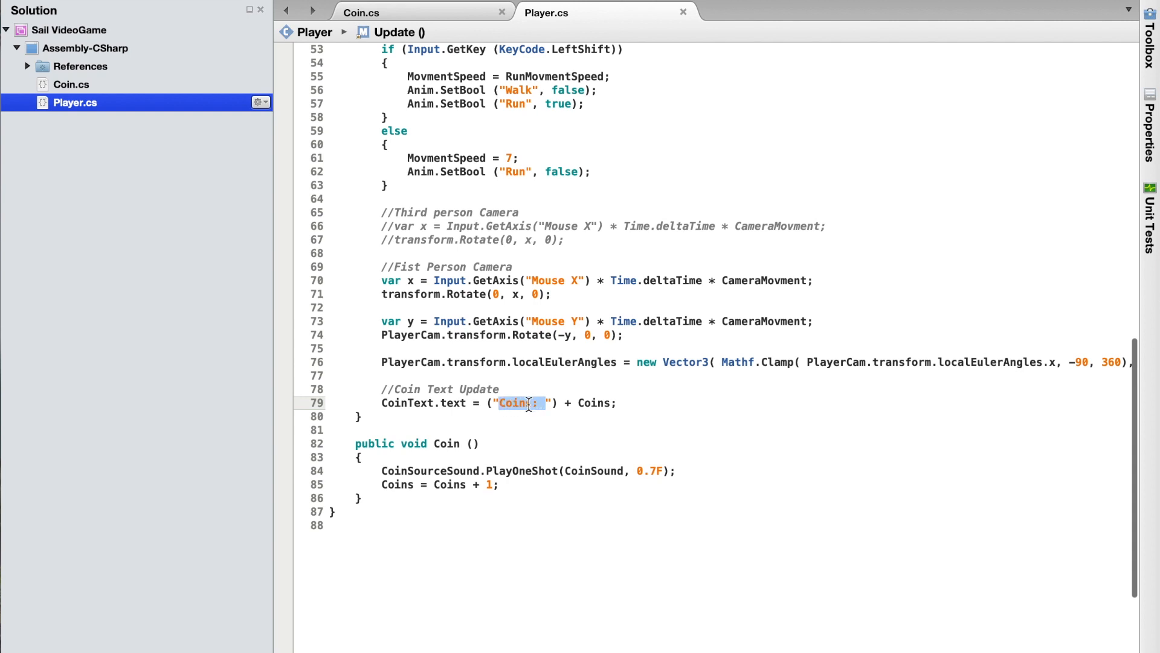
{"action": "key", "text": "Left"}
{"action": "type", "text": "David's"}
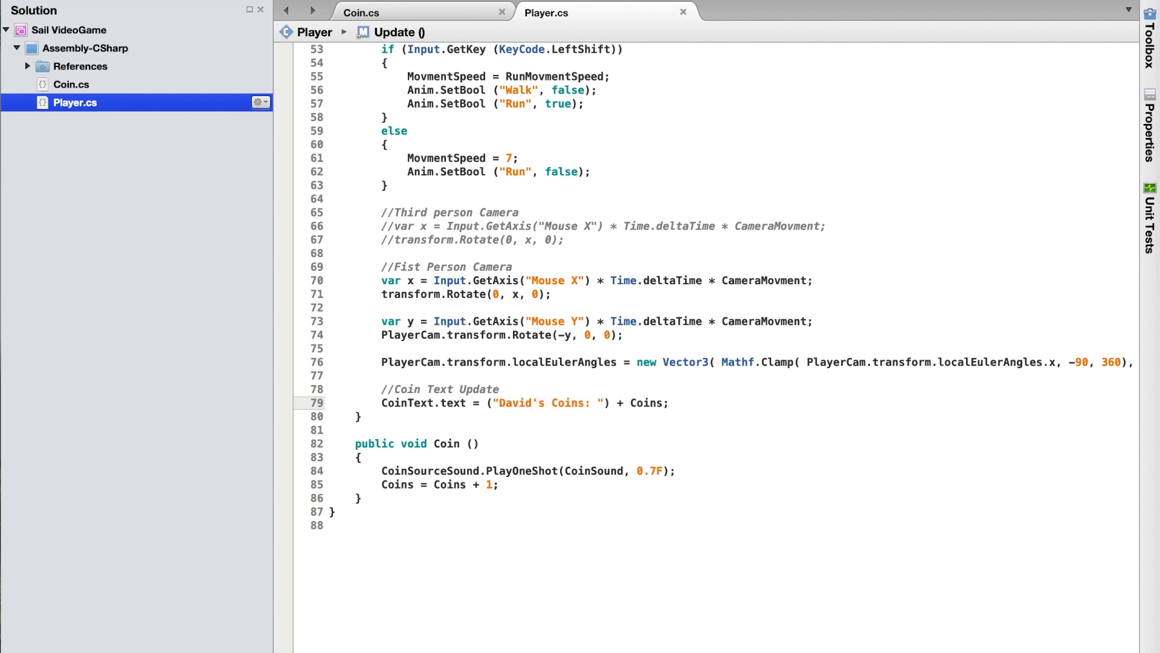
Switch to Unity, run the game, collect a coin to test the personalised counter label, and stop the game
{"action": "left_click", "coordinate": [817, 643]}
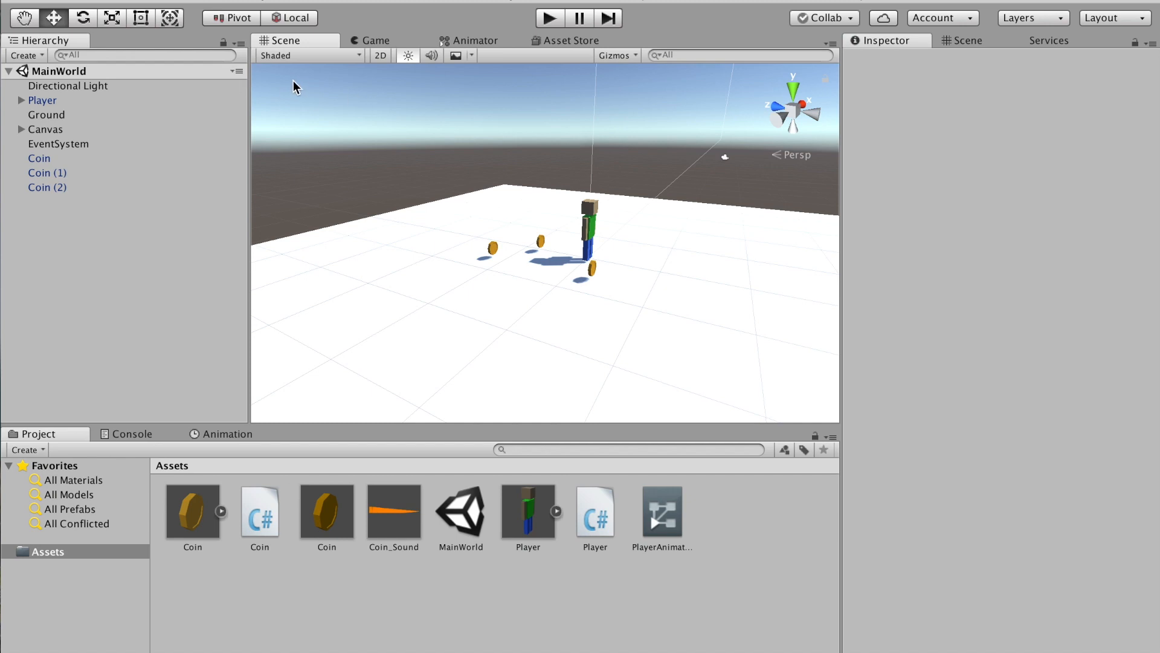
{"action": "left_click", "coordinate": [549, 18]}
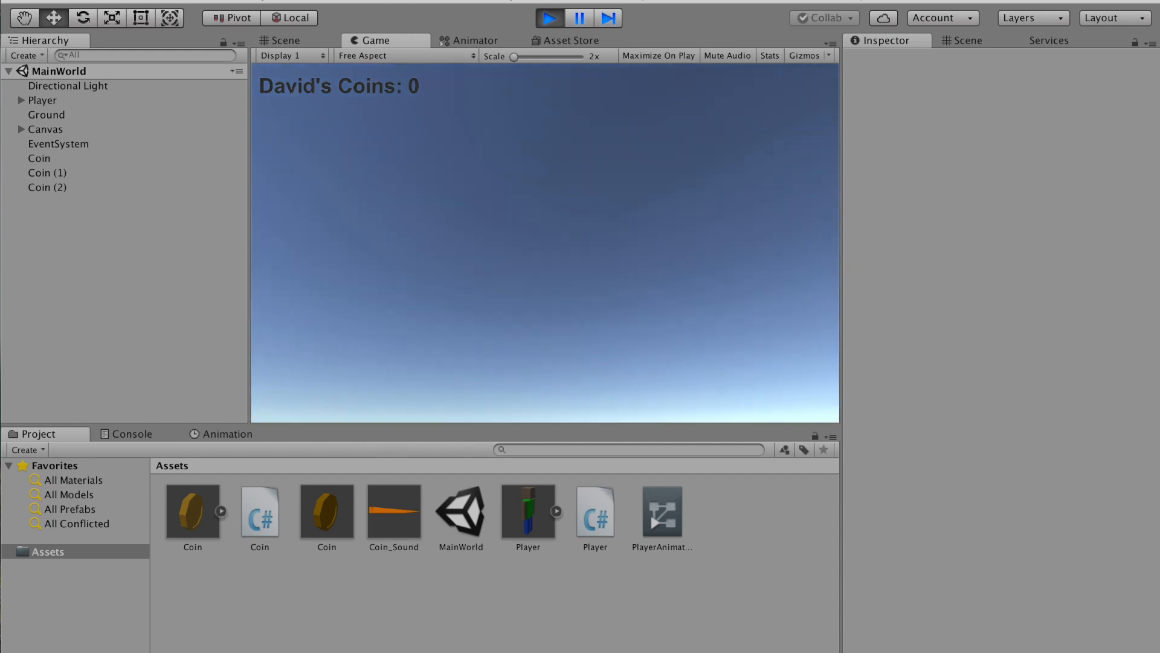
{"action": "key", "text": "w"}
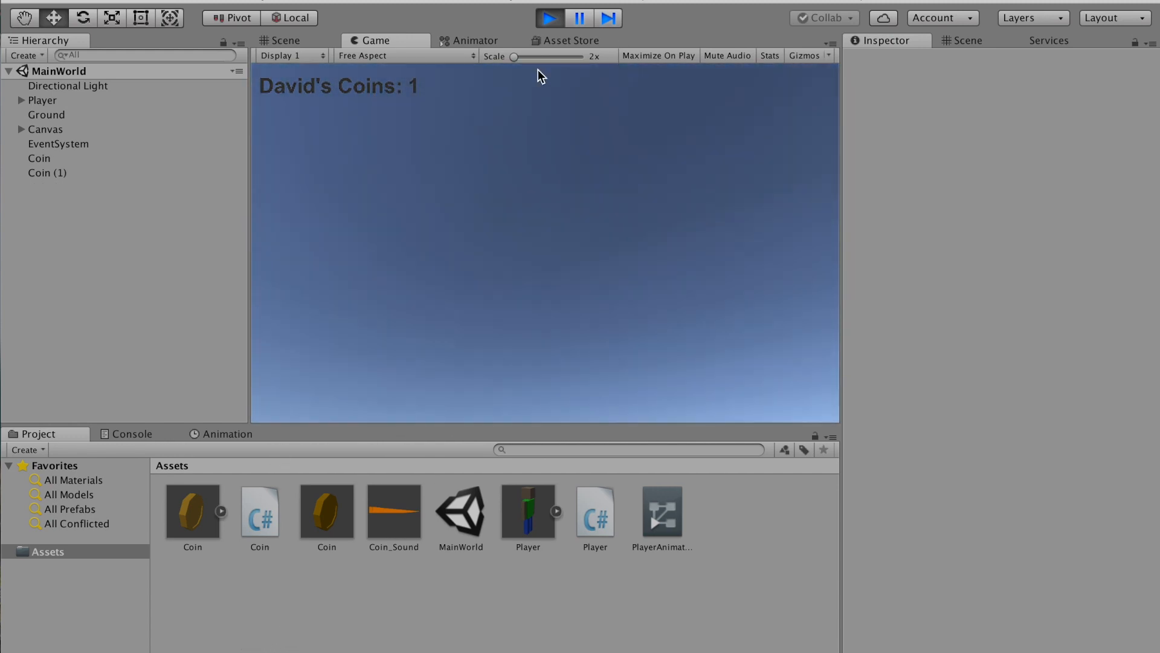
{"action": "left_click", "coordinate": [549, 18]}
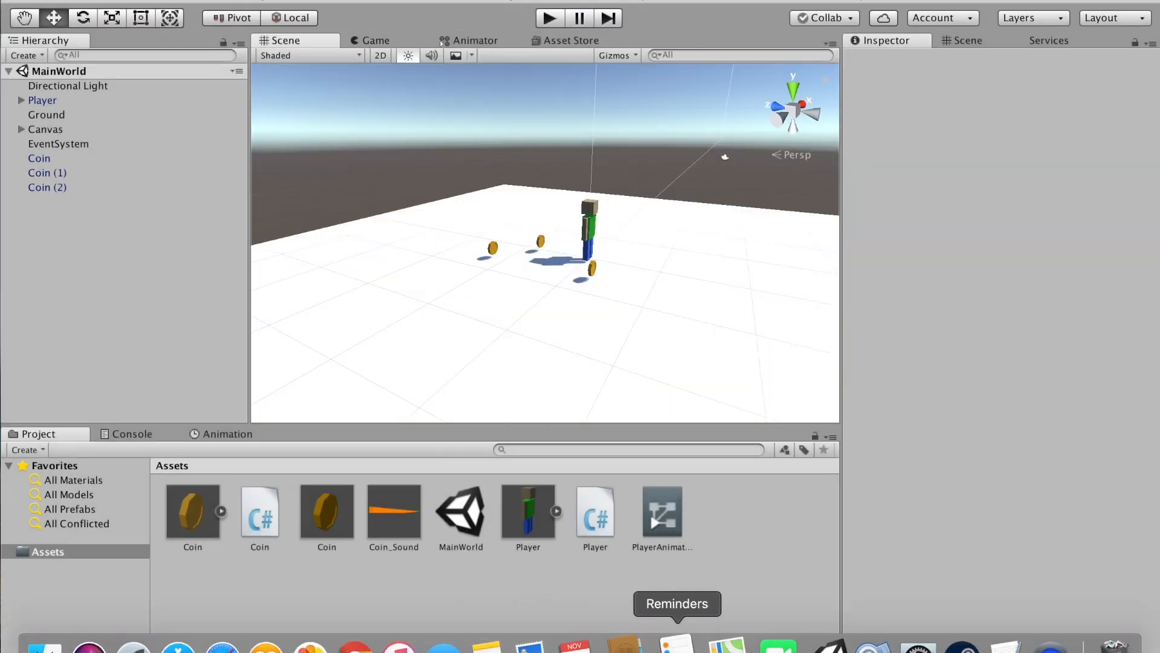
Remove the name from the CoinText.text string in Player.cs so it reads "Coins: ", save the script and return to Unity
{"action": "left_click", "coordinate": [873, 644]}
{"action": "left_click", "coordinate": [555, 404]}
{"action": "key", "text": "BackSpace"}
{"action": "key", "text": "BackSpace"}
{"action": "key", "text": "BackSpace"}
{"action": "key", "text": "BackSpace"}
{"action": "key", "text": "BackSpace"}
{"action": "key", "text": "BackSpace"}
{"action": "key", "text": "BackSpace"}
{"action": "key", "text": "BackSpace"}
{"action": "left_click", "coordinate": [645, 404]}
{"action": "key", "text": "super+s"}
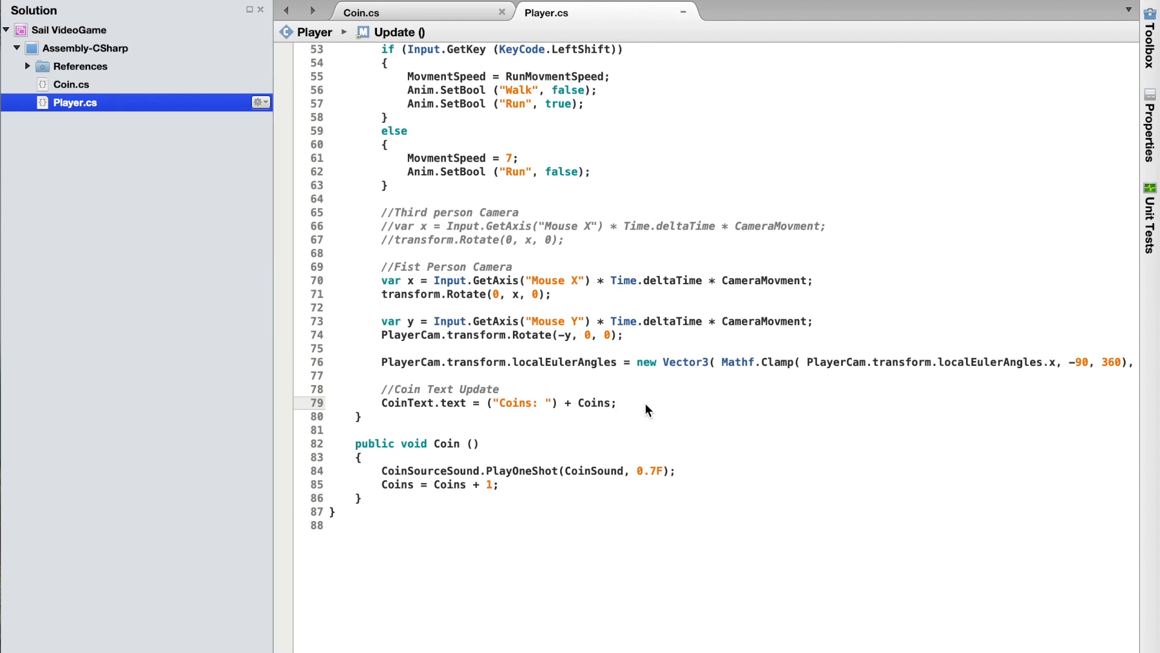
{"action": "key", "text": "ctrl+Up"}
{"action": "left_click", "coordinate": [272, 182]}
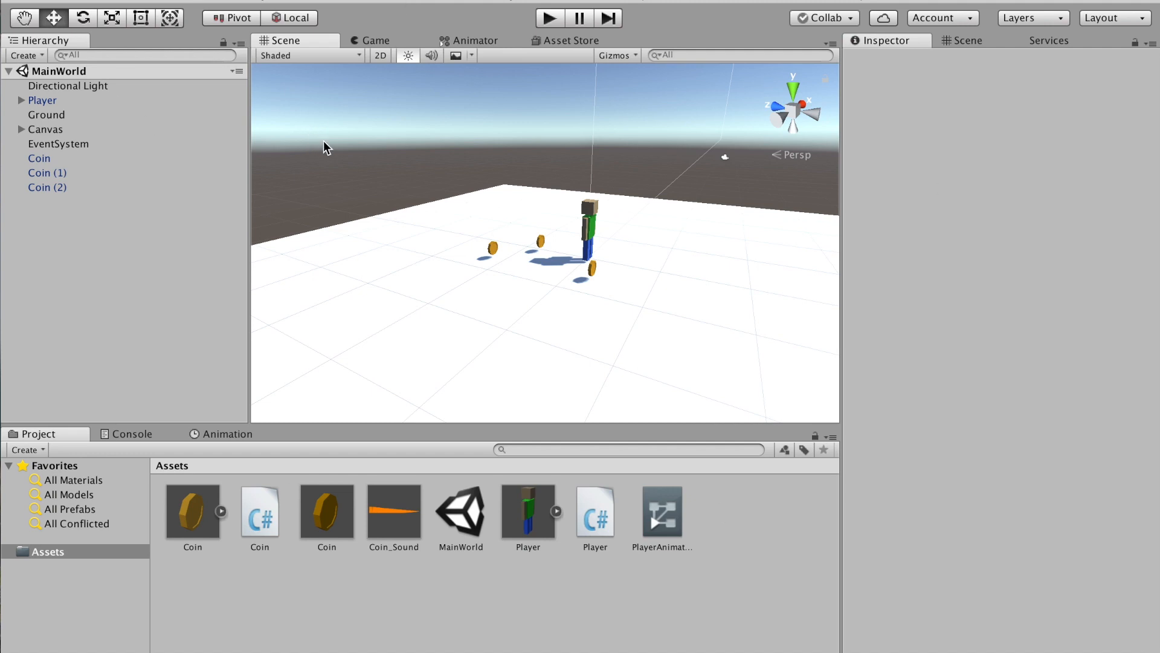
{"action": "scroll", "coordinate": [479, 215], "scroll_direction": "down", "scroll_amount": 5}
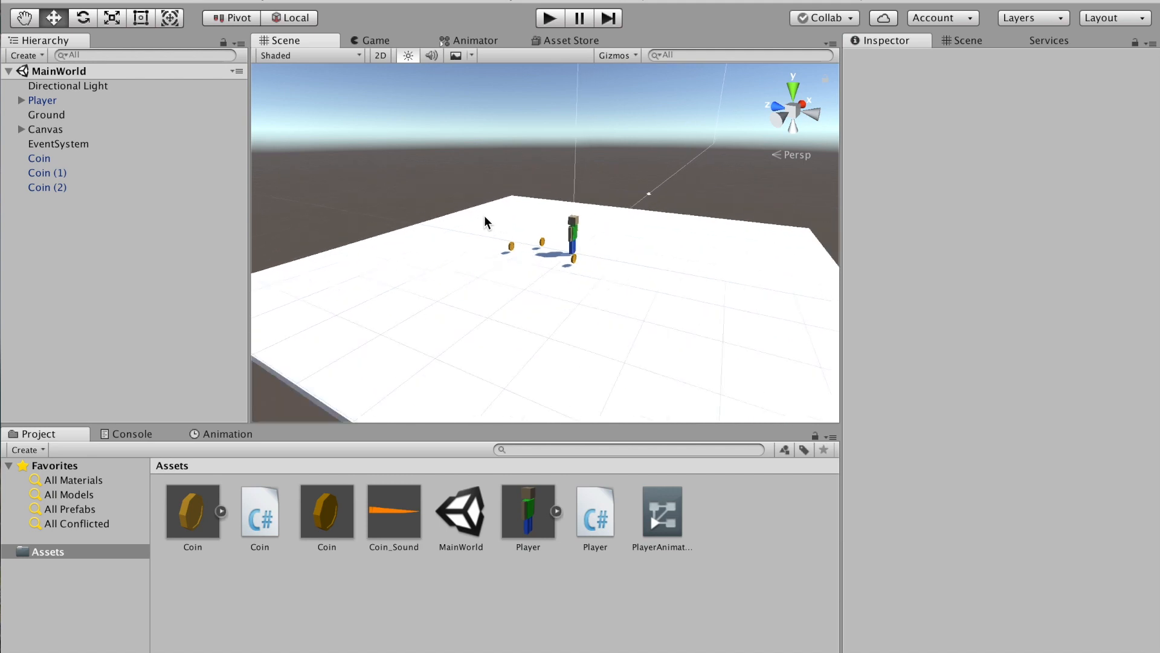
{"action": "left_click_drag", "start_coordinate": [474, 216], "coordinate": [575, 208], "text": "alt"}
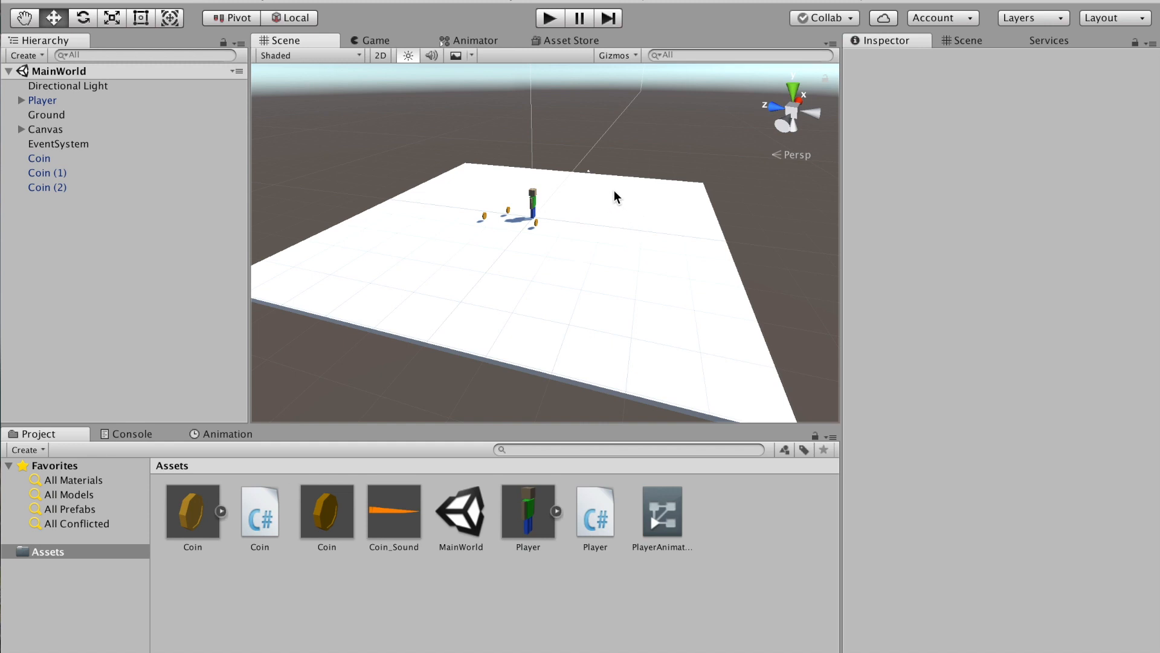
{"action": "left_click_drag", "start_coordinate": [608, 212], "coordinate": [556, 212], "text": "alt"}
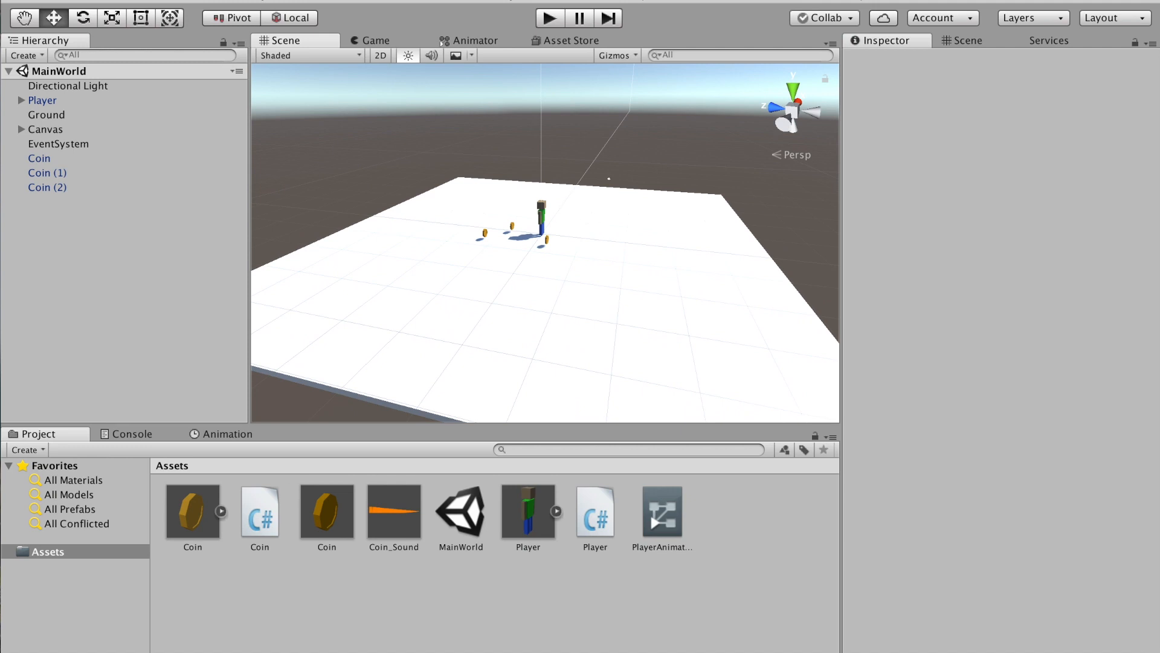